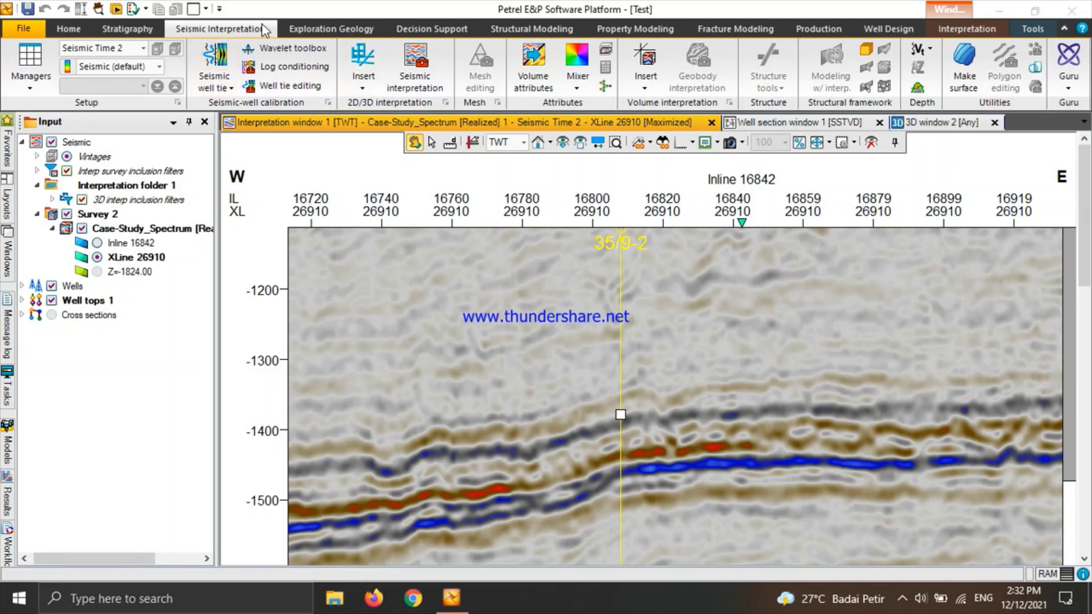
- Set up a sonic calibration study for well 35/9-2 with the HDT sonic log and the 35_9_2_OWTIME.ASC time-depth relationship
{"action": "left_click", "coordinate": [216, 57]}
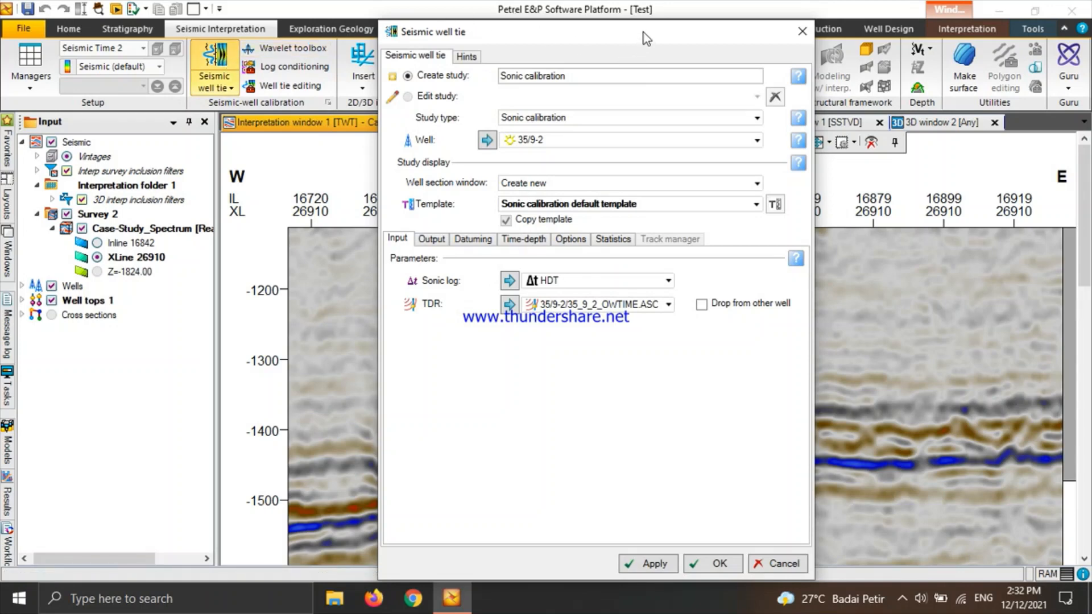
{"action": "left_click_drag", "start_coordinate": [645, 39], "coordinate": [622, 21]}
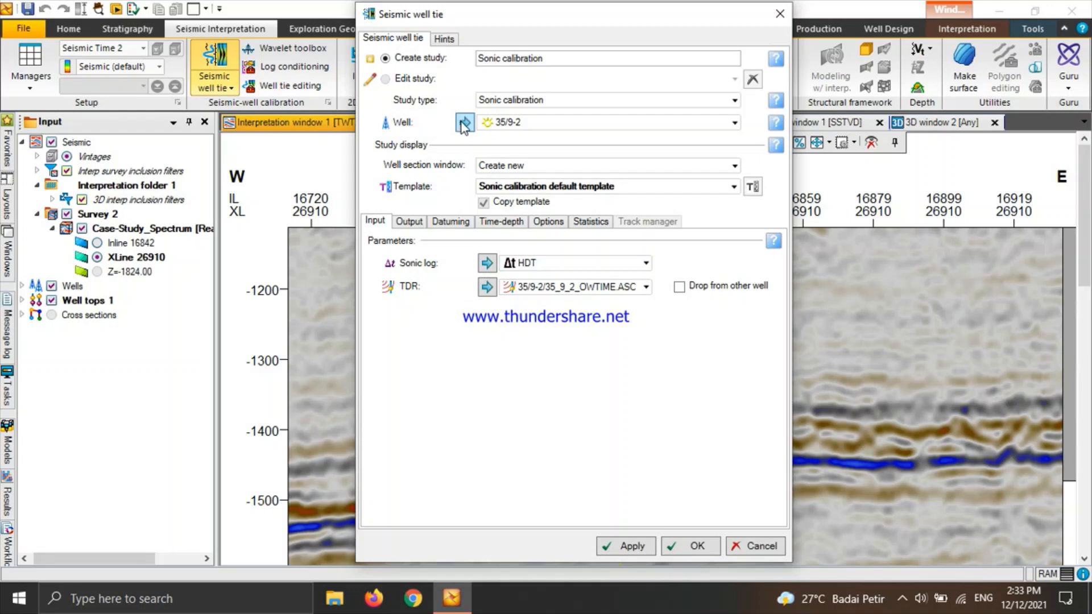
{"action": "left_click", "coordinate": [515, 123]}
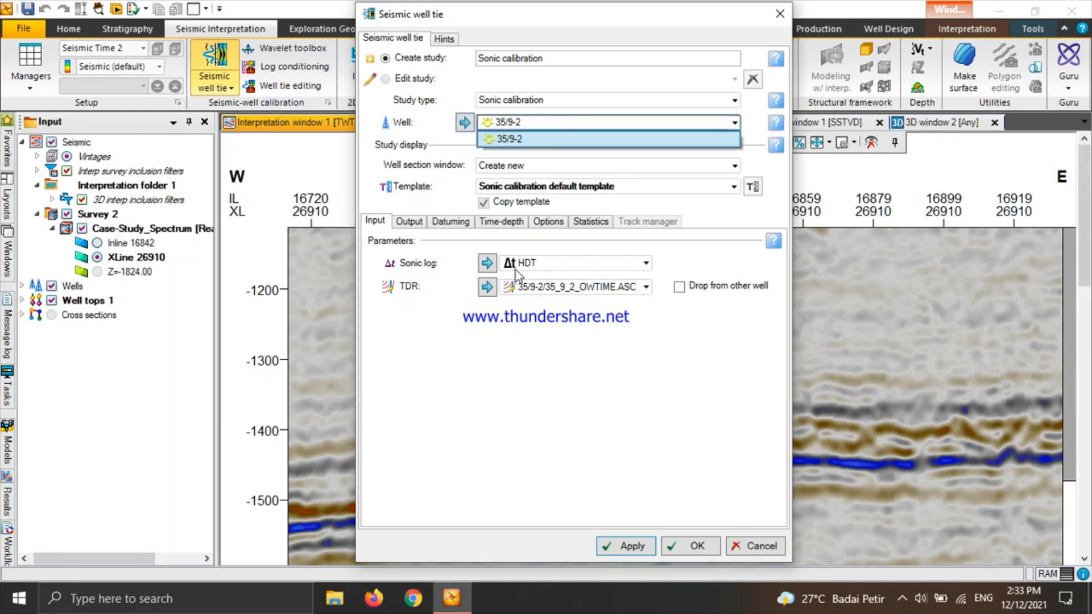
{"action": "left_click", "coordinate": [513, 142]}
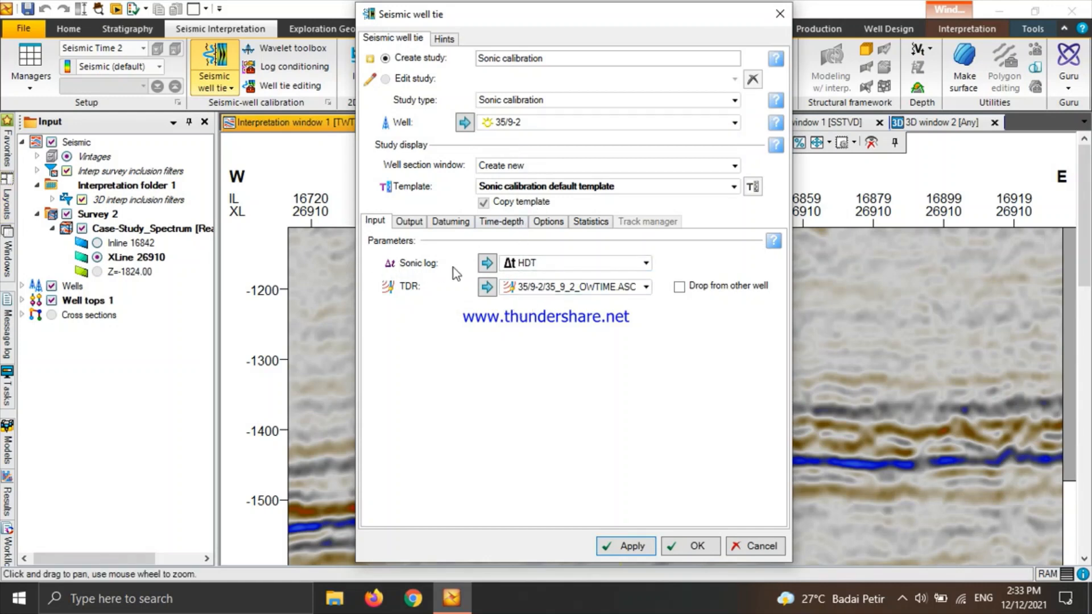
{"action": "left_click", "coordinate": [545, 262]}
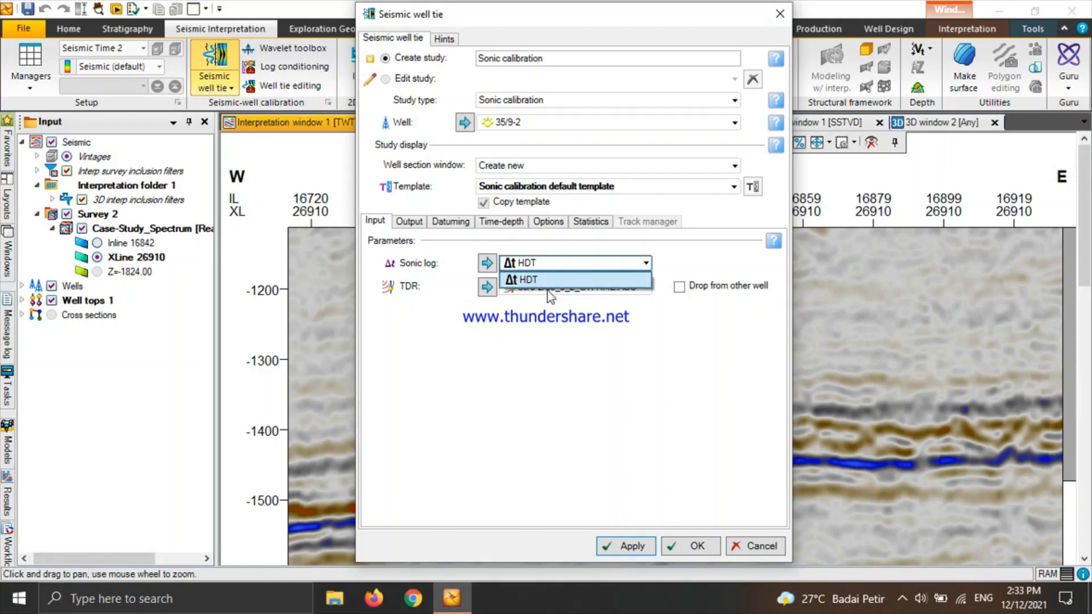
{"action": "left_click", "coordinate": [548, 283]}
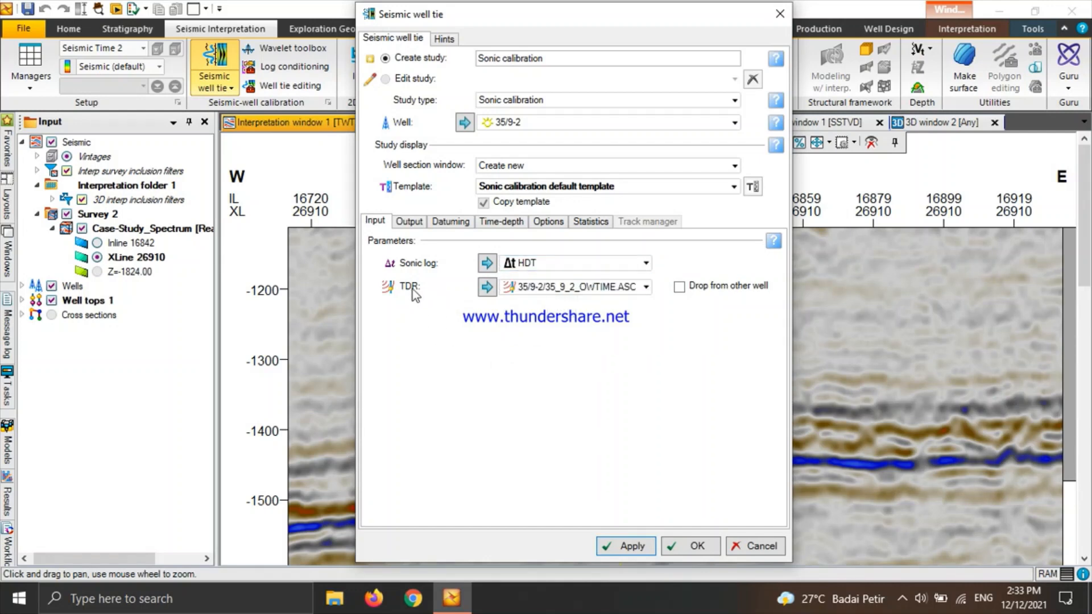
{"action": "left_click", "coordinate": [595, 286]}
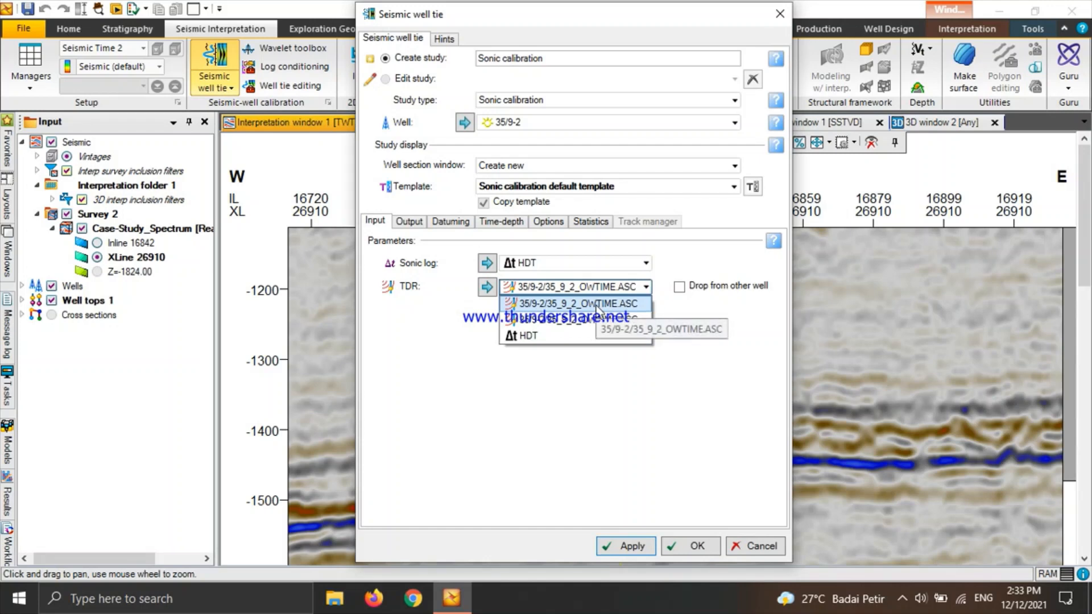
{"action": "left_click", "coordinate": [596, 306]}
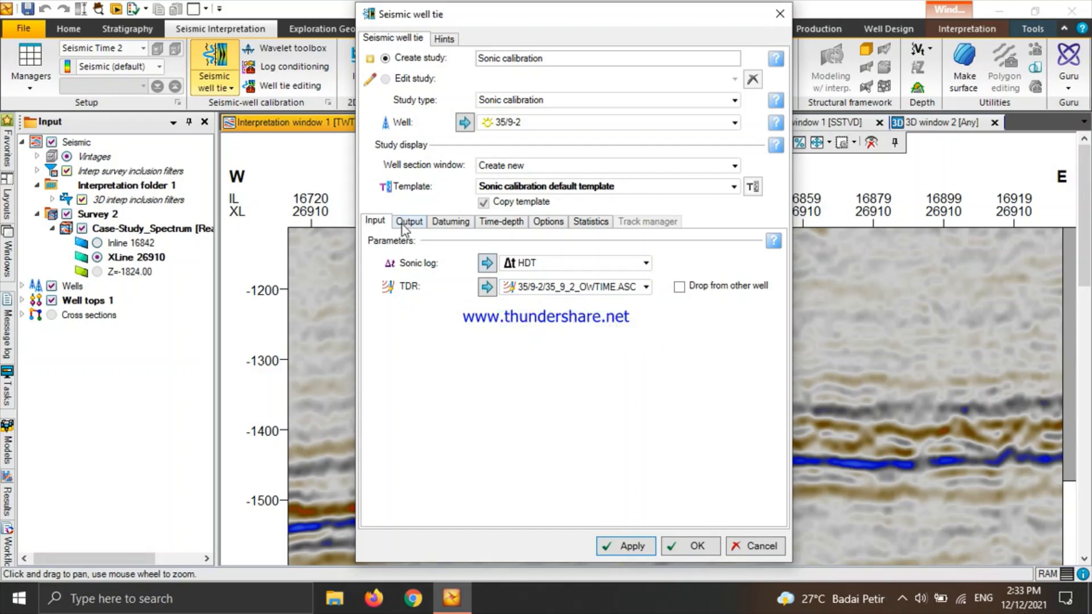
- Enable automatic saving of all outputs and create the sonic calibration study
{"action": "left_click", "coordinate": [405, 223]}
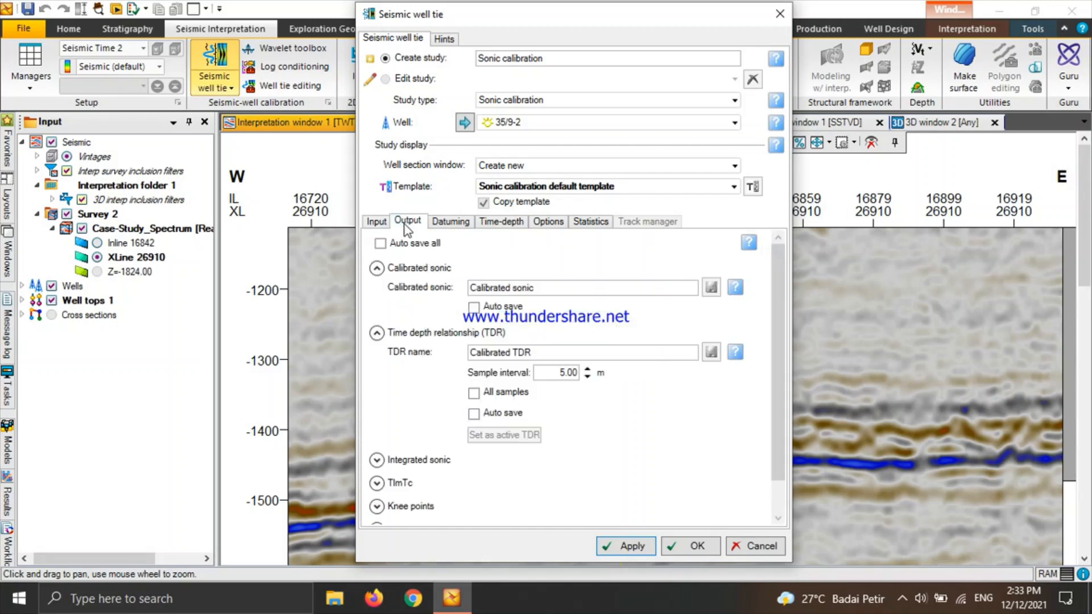
{"action": "left_click", "coordinate": [380, 244]}
{"action": "left_click", "coordinate": [630, 545]}
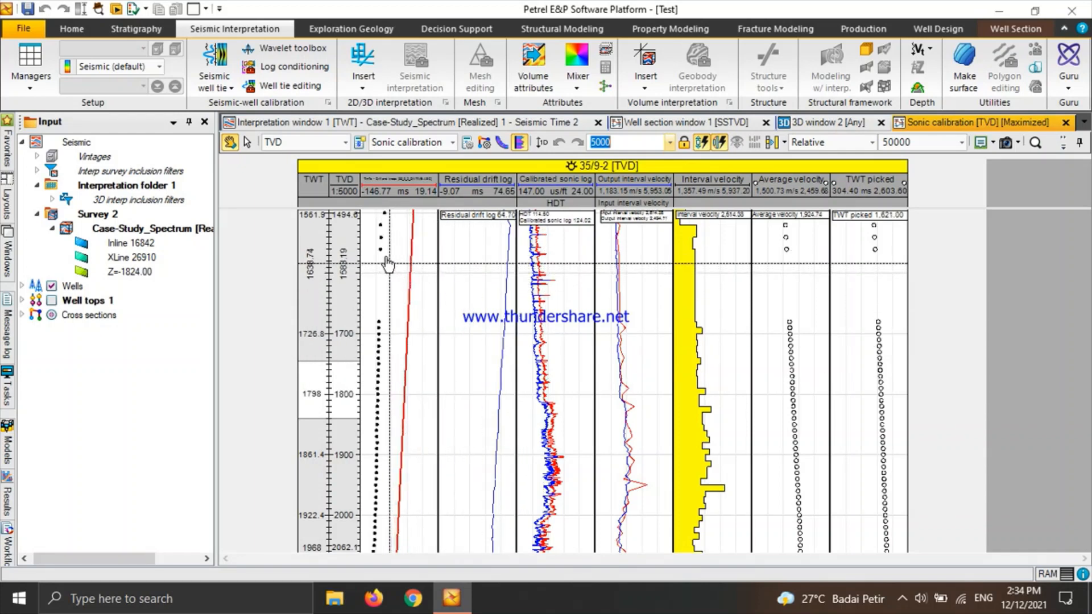
- Fit the drift curve to the drift points along the well with the well tie editing tools, and close the tool palette
{"action": "left_click", "coordinate": [304, 87]}
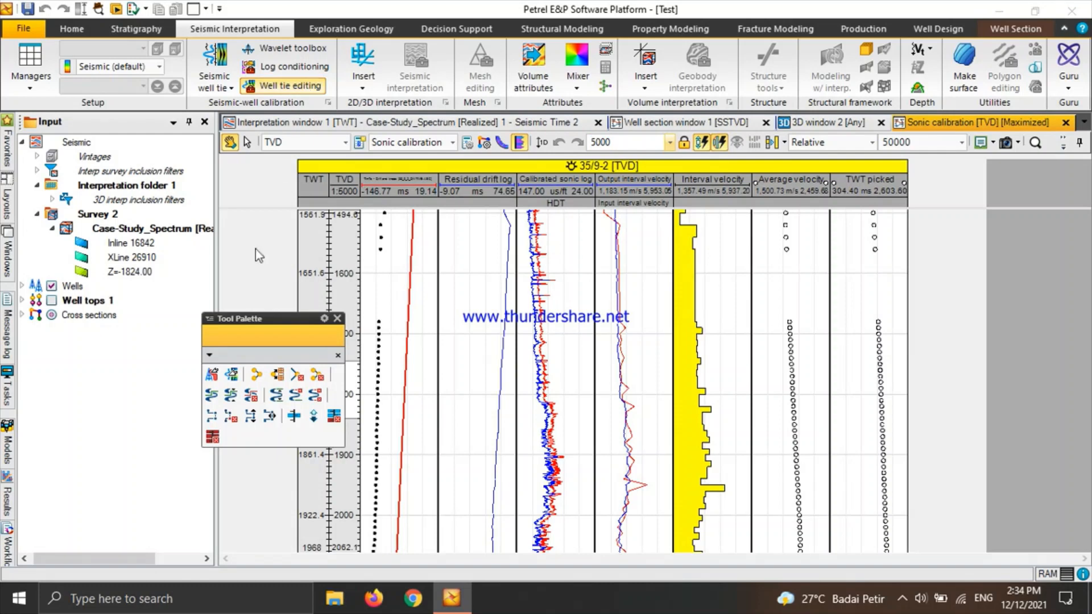
{"action": "left_click", "coordinate": [257, 375]}
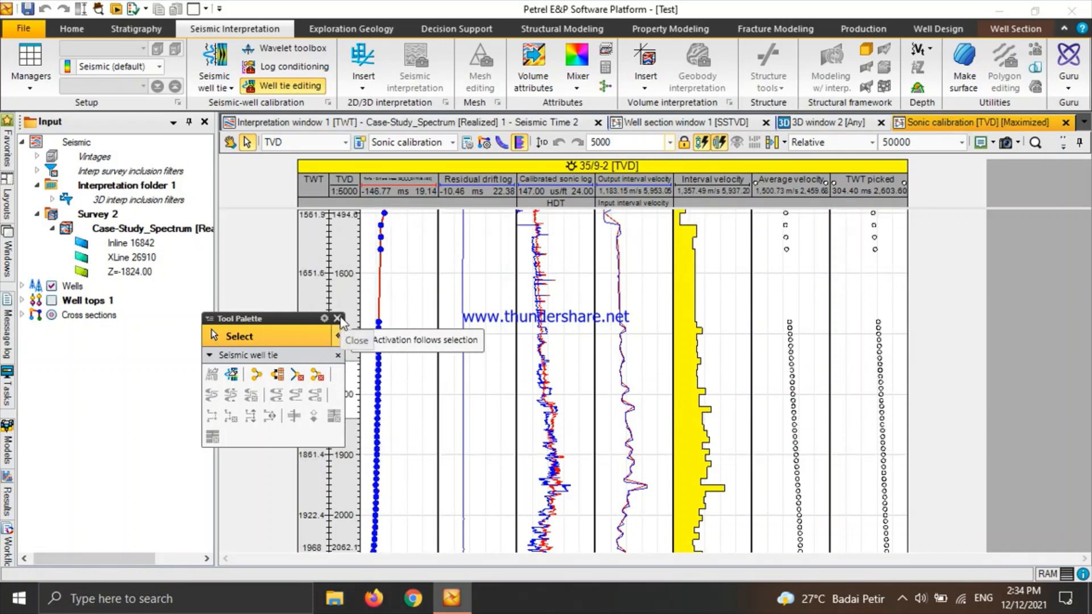
{"action": "left_click", "coordinate": [337, 318]}
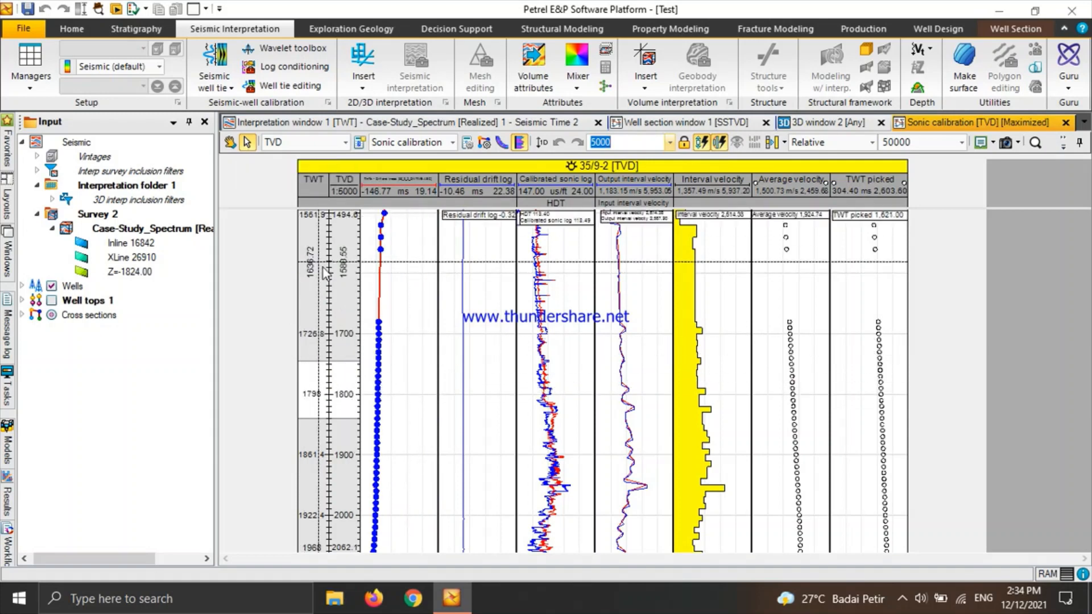
- Begin a new seismic well tie study with the study type Synthetic generation
{"action": "left_click", "coordinate": [222, 56]}
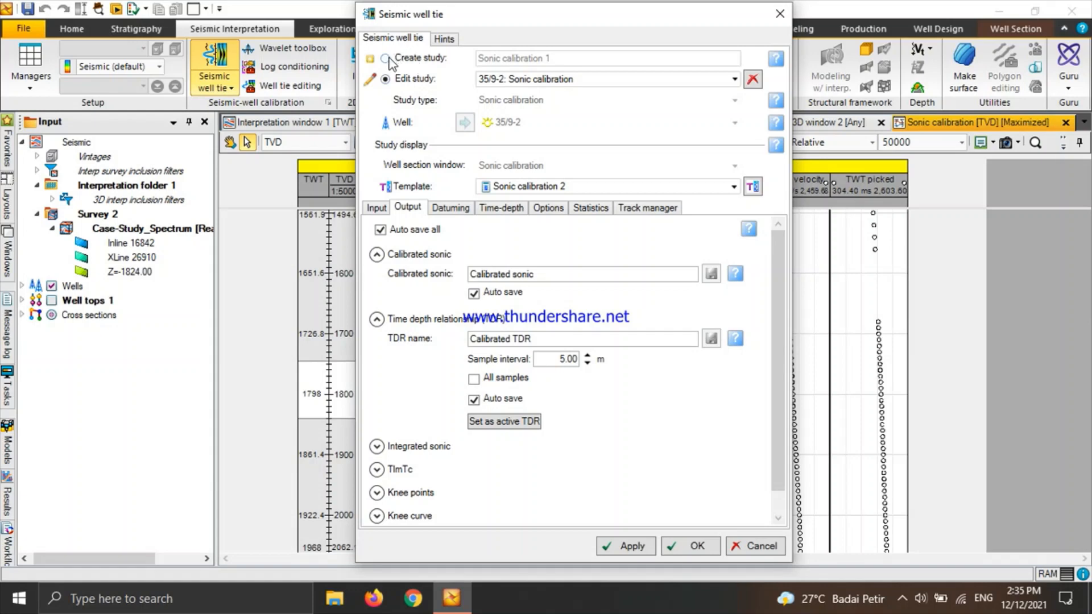
{"action": "left_click", "coordinate": [411, 60]}
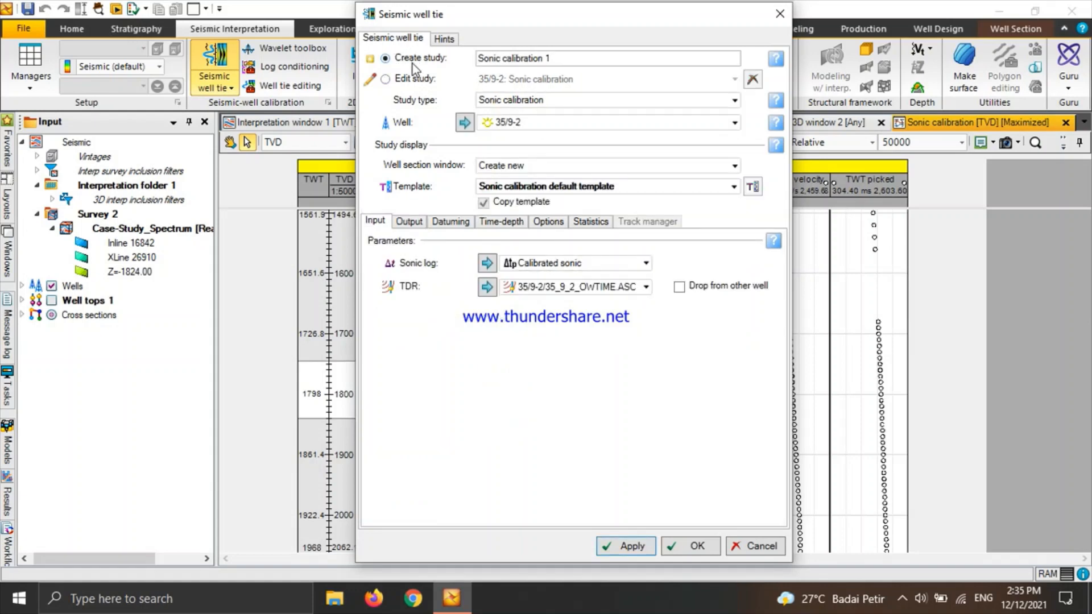
{"action": "left_click", "coordinate": [612, 106]}
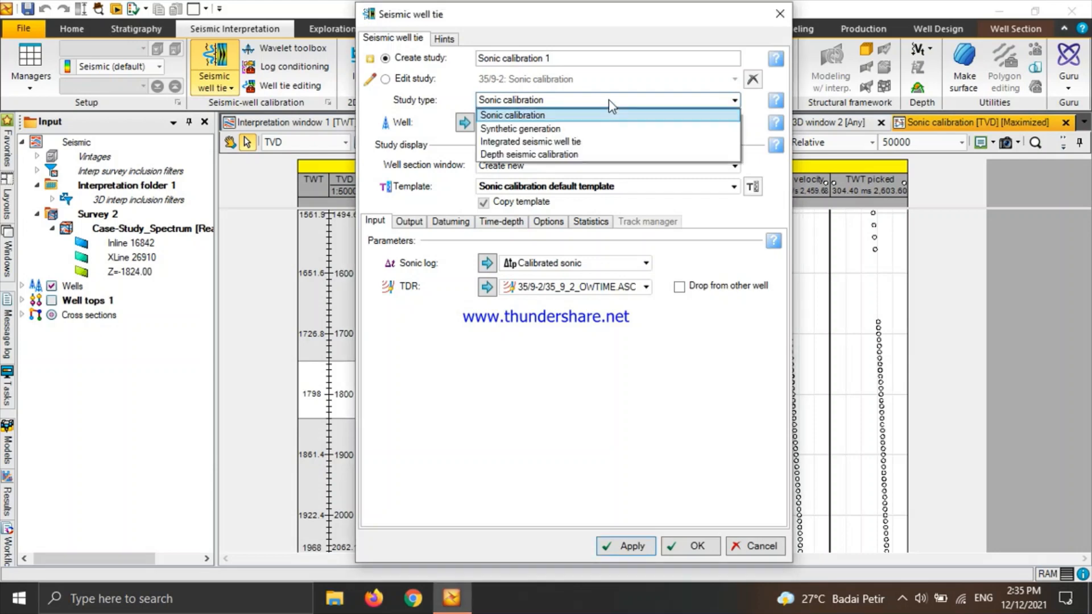
{"action": "left_click", "coordinate": [623, 130]}
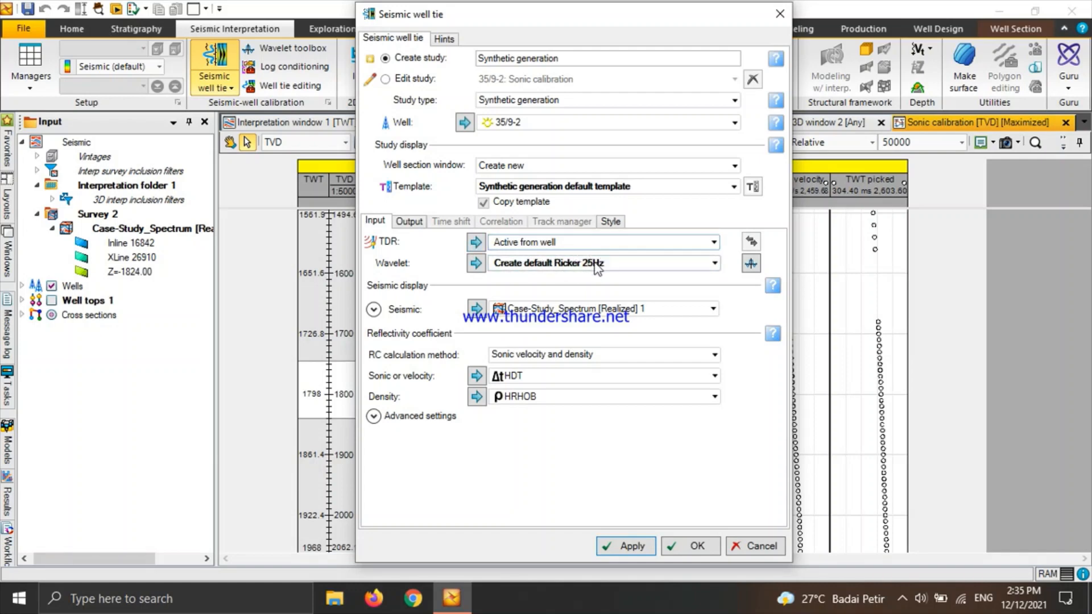
- Create a wavelet for the synthetic using the Statistical method and the Extraction algorithm
{"action": "left_click", "coordinate": [751, 265]}
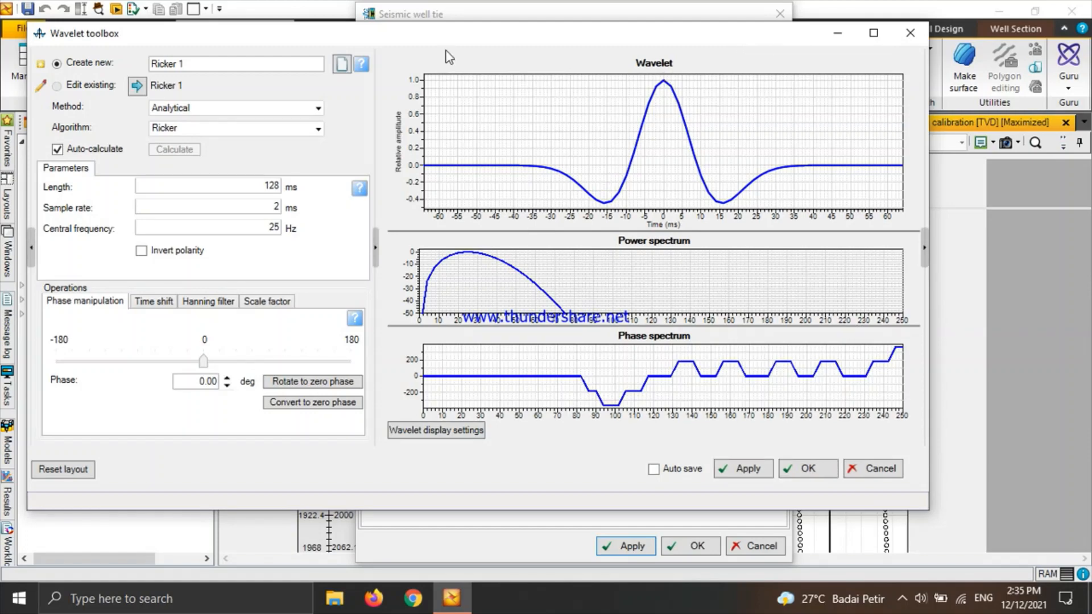
{"action": "left_click_drag", "start_coordinate": [457, 38], "coordinate": [510, 49]}
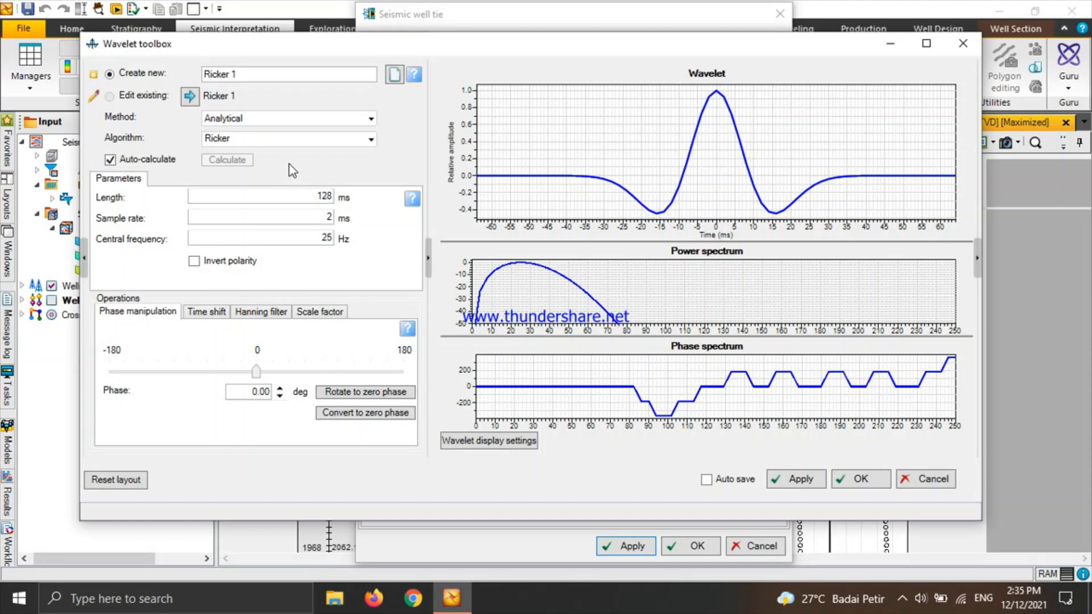
{"action": "left_click", "coordinate": [293, 120]}
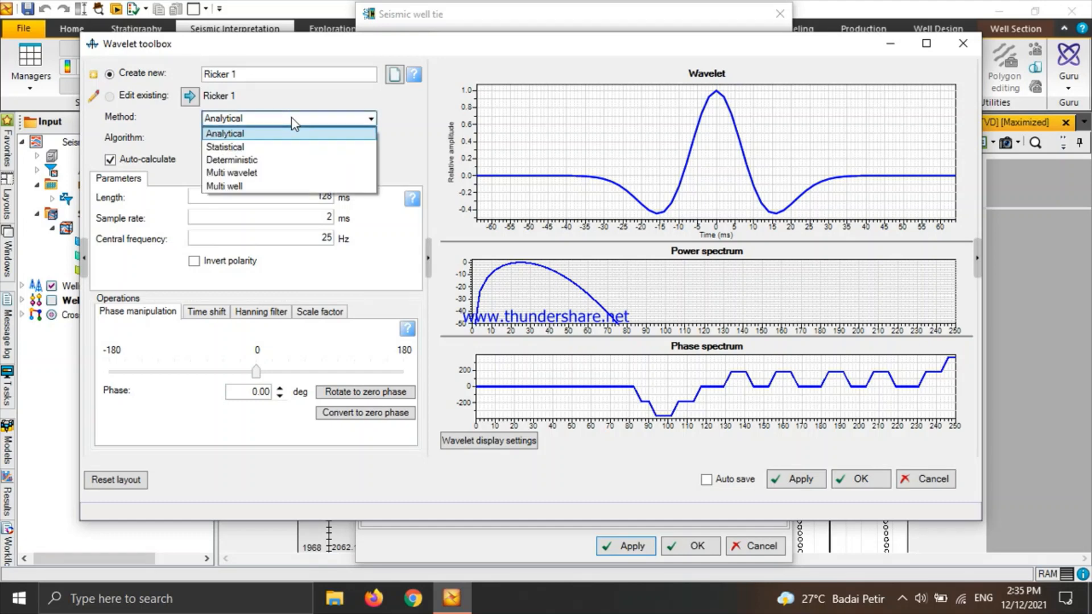
{"action": "left_click", "coordinate": [255, 148]}
{"action": "left_click", "coordinate": [261, 146]}
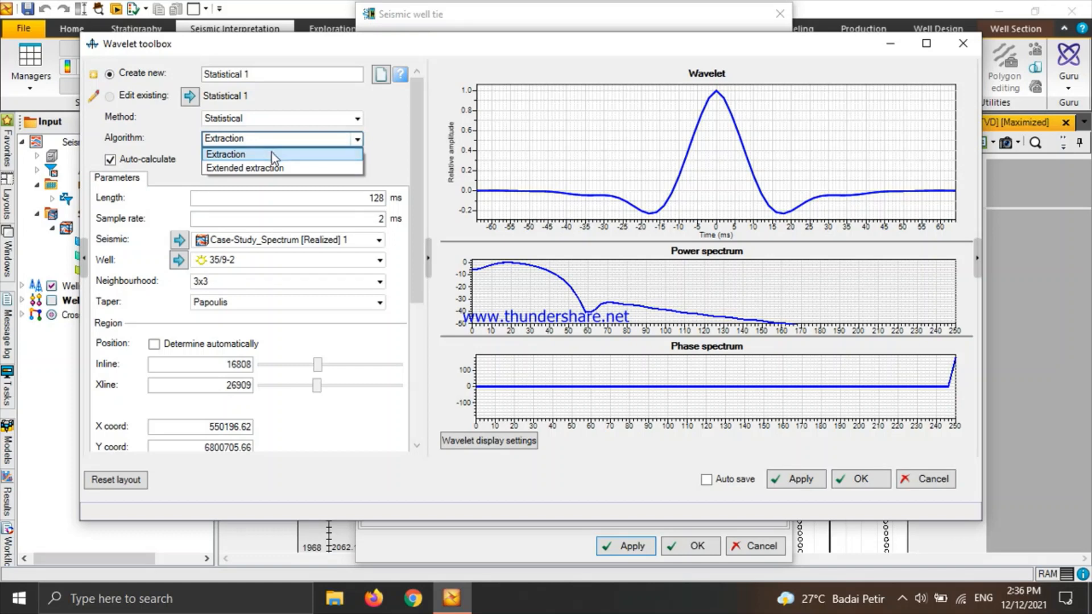
{"action": "left_click", "coordinate": [396, 143]}
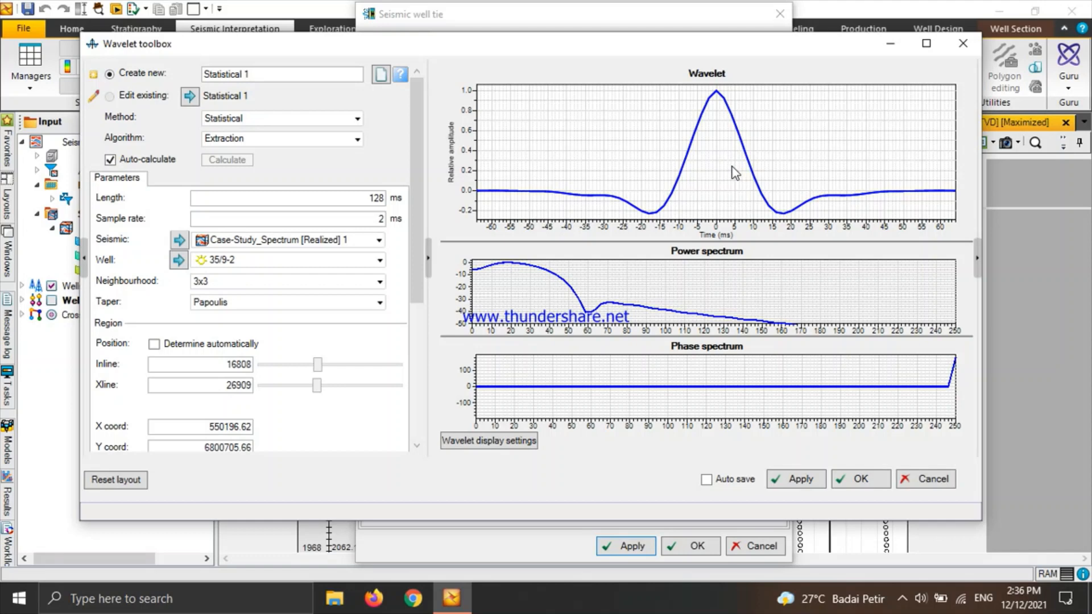
{"action": "left_click", "coordinate": [799, 479]}
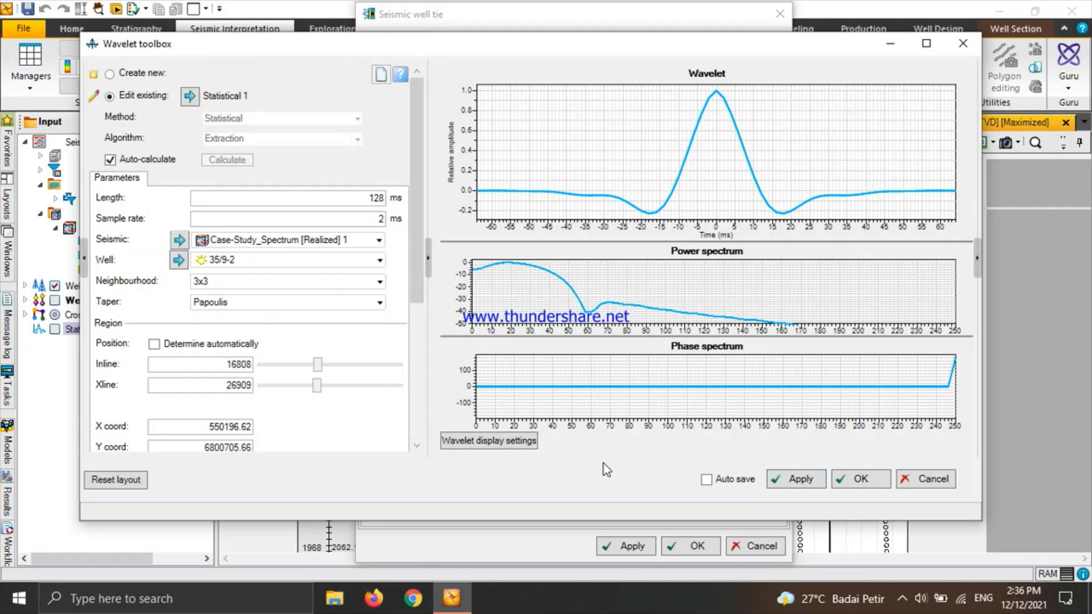
{"action": "left_click", "coordinate": [862, 481]}
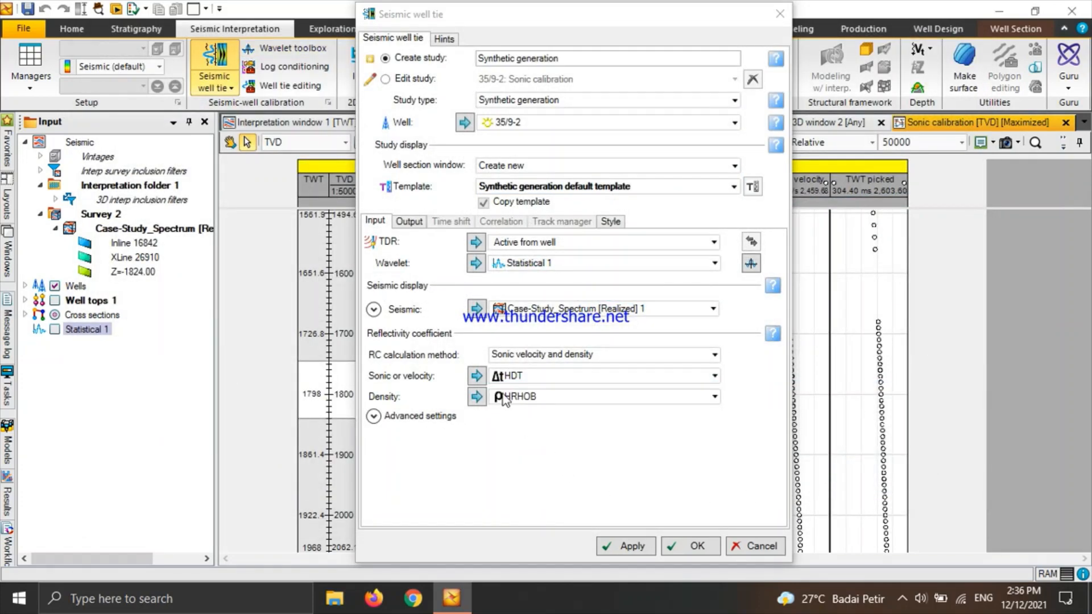
- Expand the seismic display settings and keep the section type as seismic along the well trajectory
{"action": "left_click", "coordinate": [373, 310]}
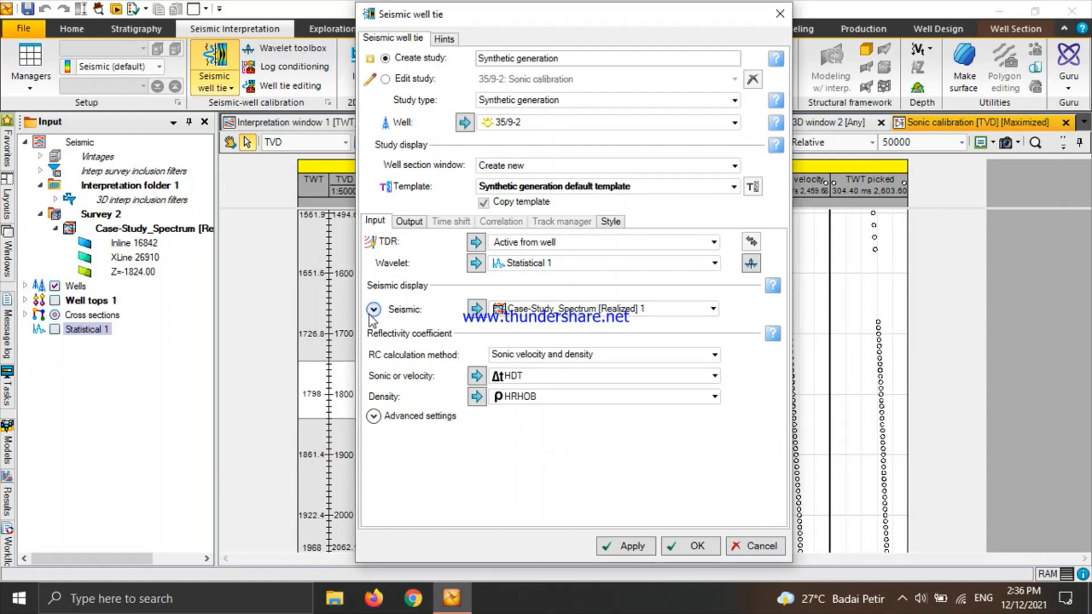
{"action": "left_click", "coordinate": [373, 311]}
{"action": "left_click", "coordinate": [373, 310]}
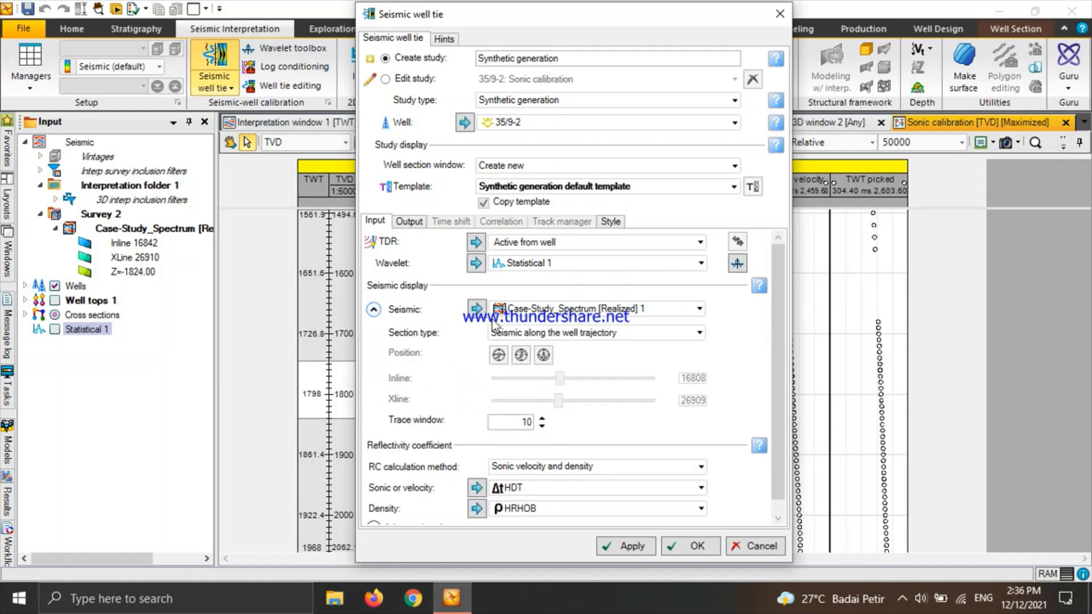
{"action": "scroll", "coordinate": [565, 349], "scroll_direction": "down", "scroll_amount": 1}
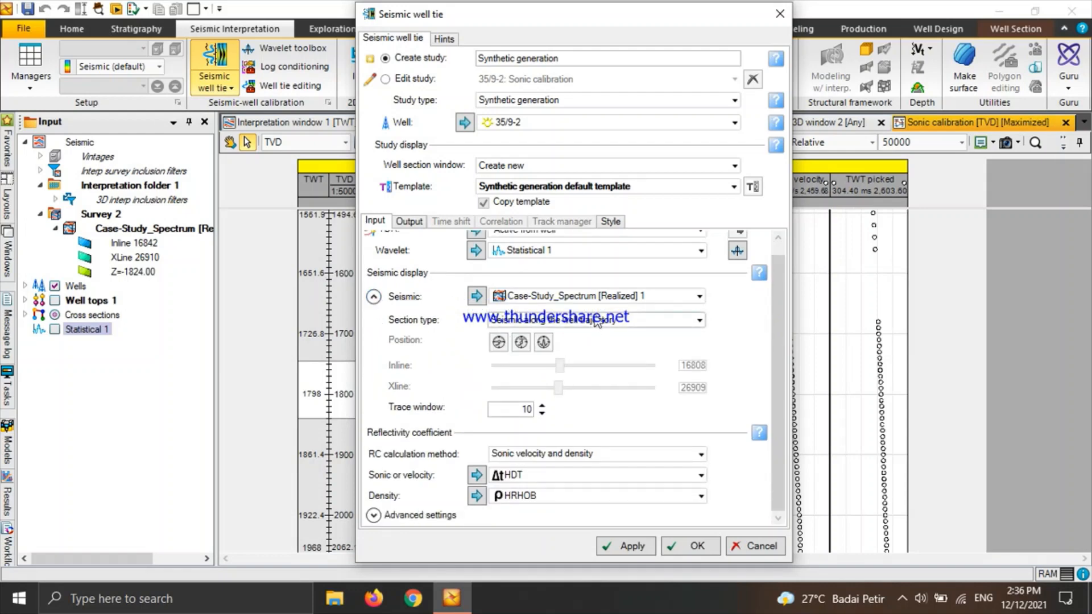
{"action": "double_click", "coordinate": [593, 324]}
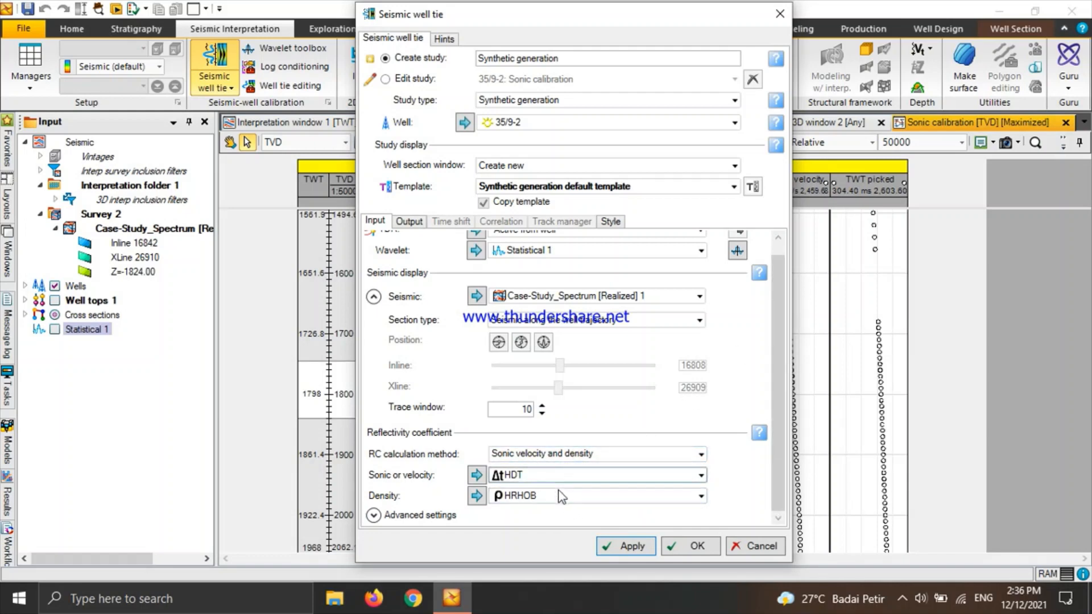
- Set the reflectivity calculation to sonic velocity and density, using the Calibrated sonic log and the HRHOB density log
{"action": "left_click", "coordinate": [596, 454]}
{"action": "left_click", "coordinate": [599, 462]}
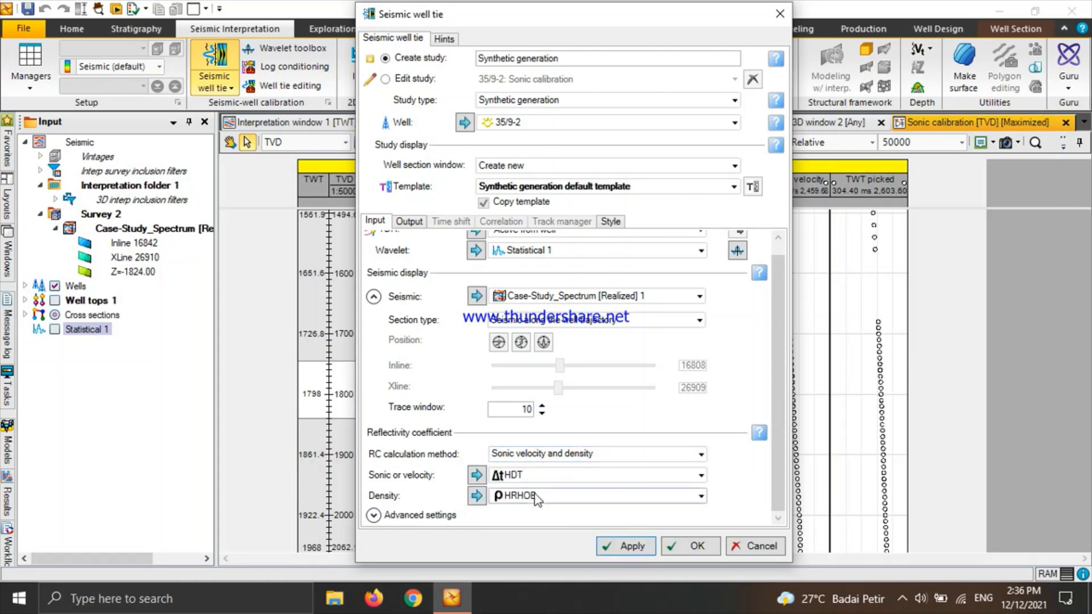
{"action": "left_click", "coordinate": [551, 475]}
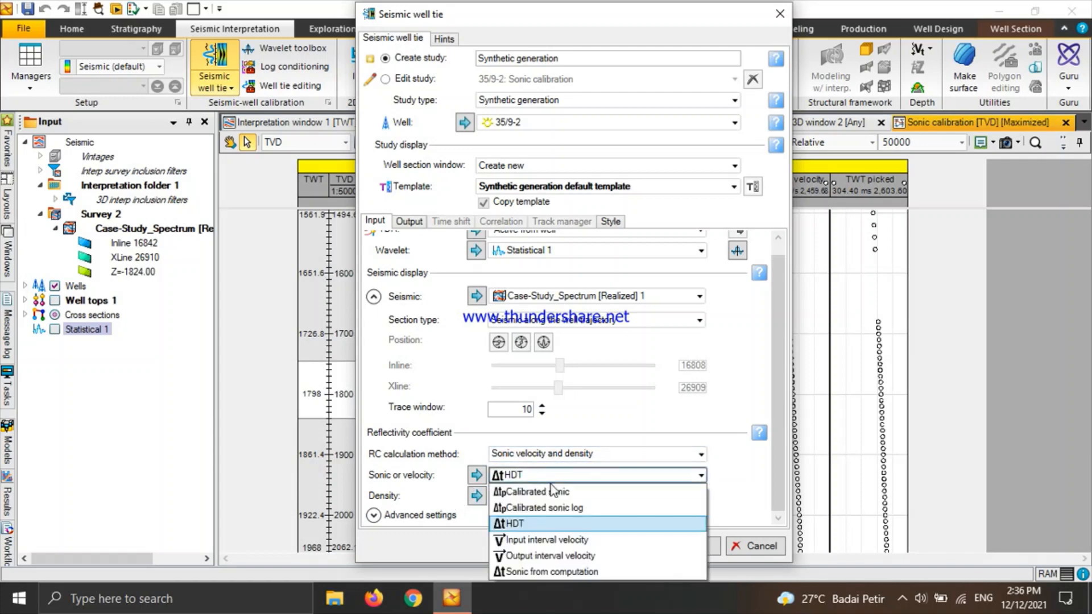
{"action": "left_click", "coordinate": [608, 508]}
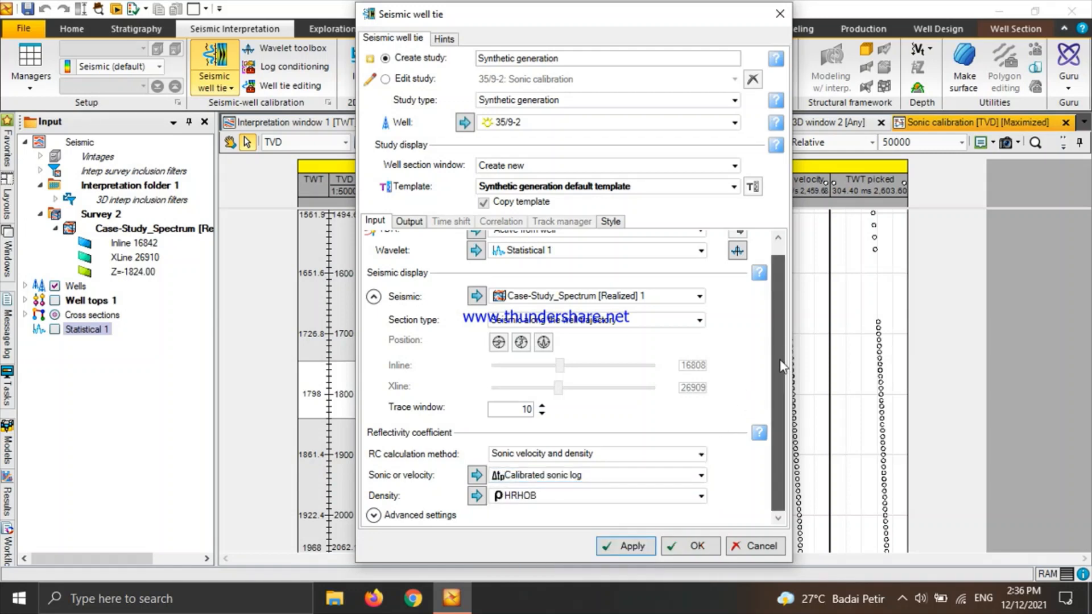
{"action": "left_click", "coordinate": [582, 503]}
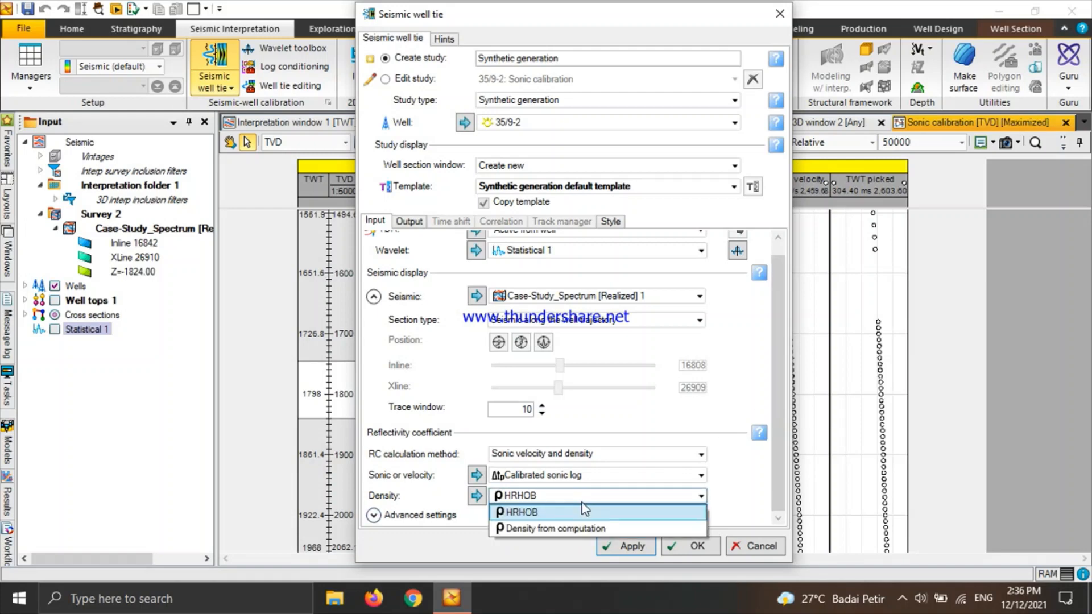
{"action": "left_click", "coordinate": [544, 512]}
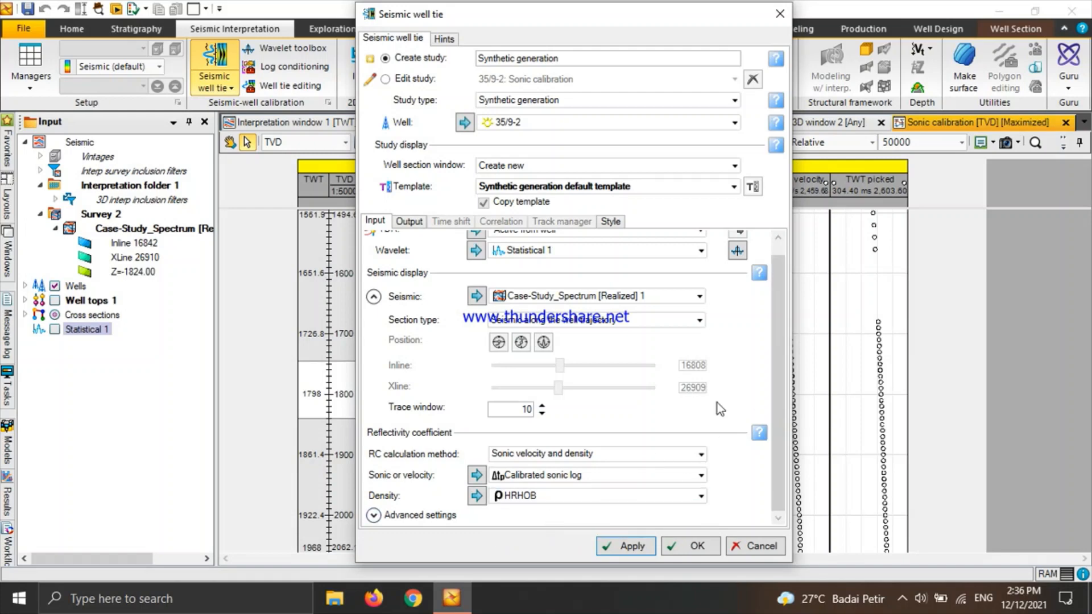
- Enable the sonic/density computation with Gardner's equation in the advanced settings and generate the synthetic study
{"action": "left_click", "coordinate": [433, 516]}
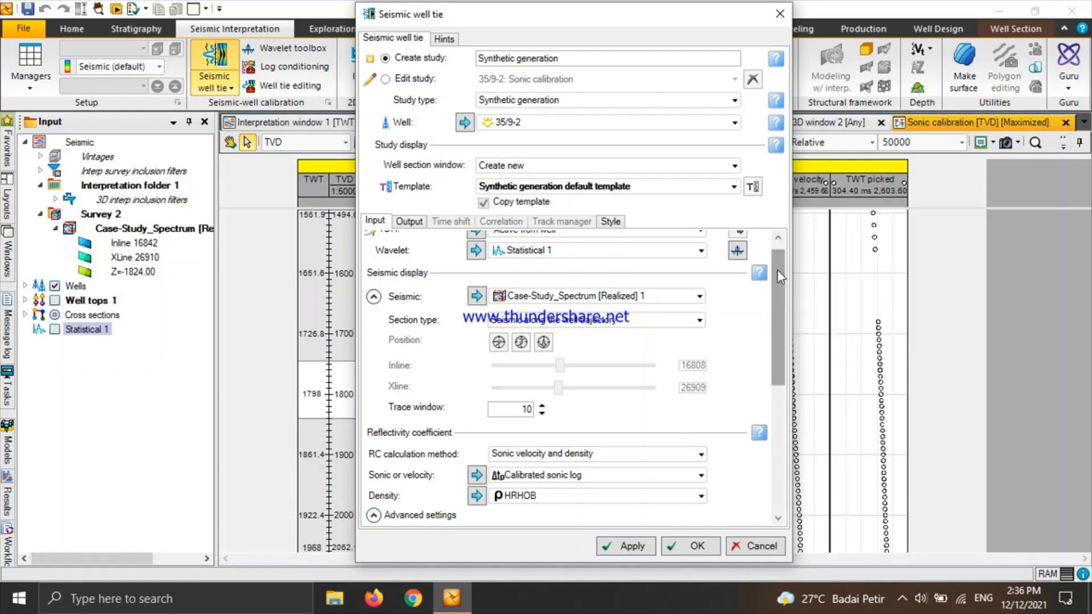
{"action": "left_click_drag", "start_coordinate": [776, 271], "coordinate": [807, 377]}
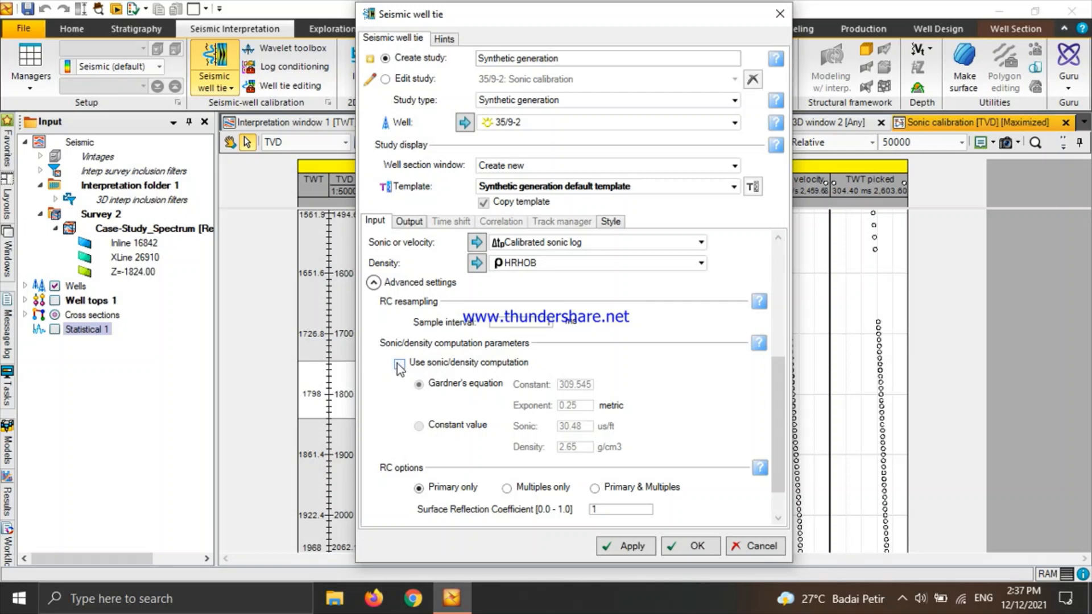
{"action": "left_click", "coordinate": [400, 364]}
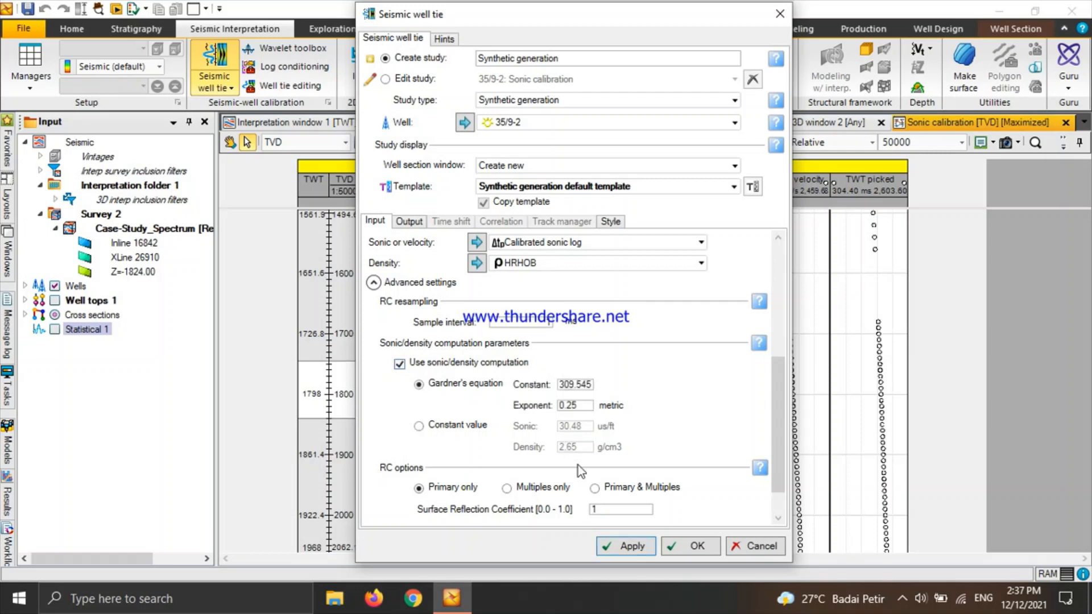
{"action": "left_click", "coordinate": [687, 547]}
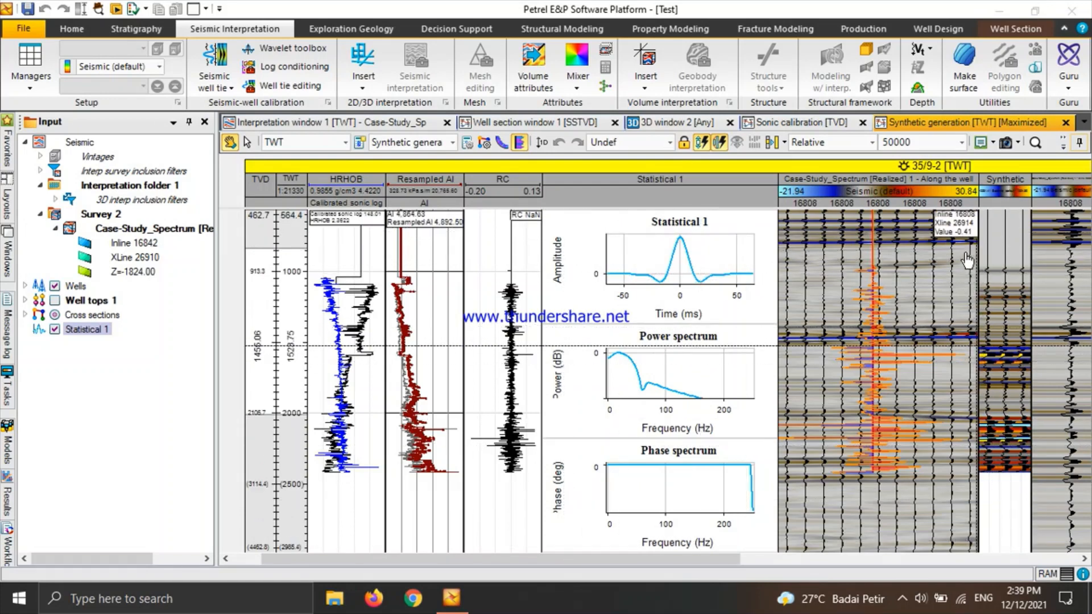
- Set the vertical scale of the synthetic well section to 5000
{"action": "left_click", "coordinate": [670, 143]}
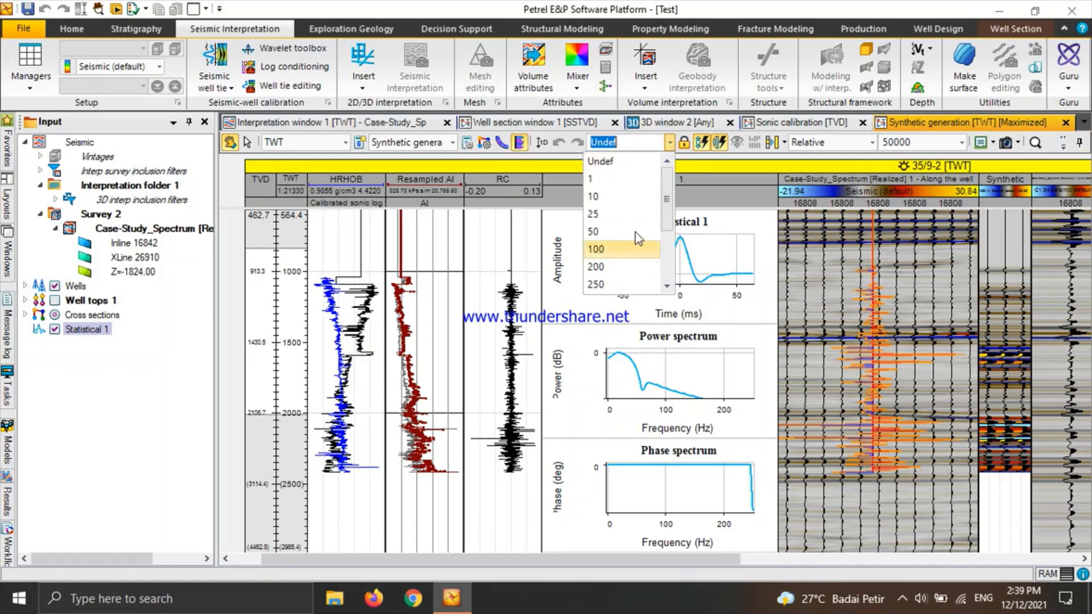
{"action": "left_click", "coordinate": [621, 289]}
{"action": "left_click", "coordinate": [670, 142]}
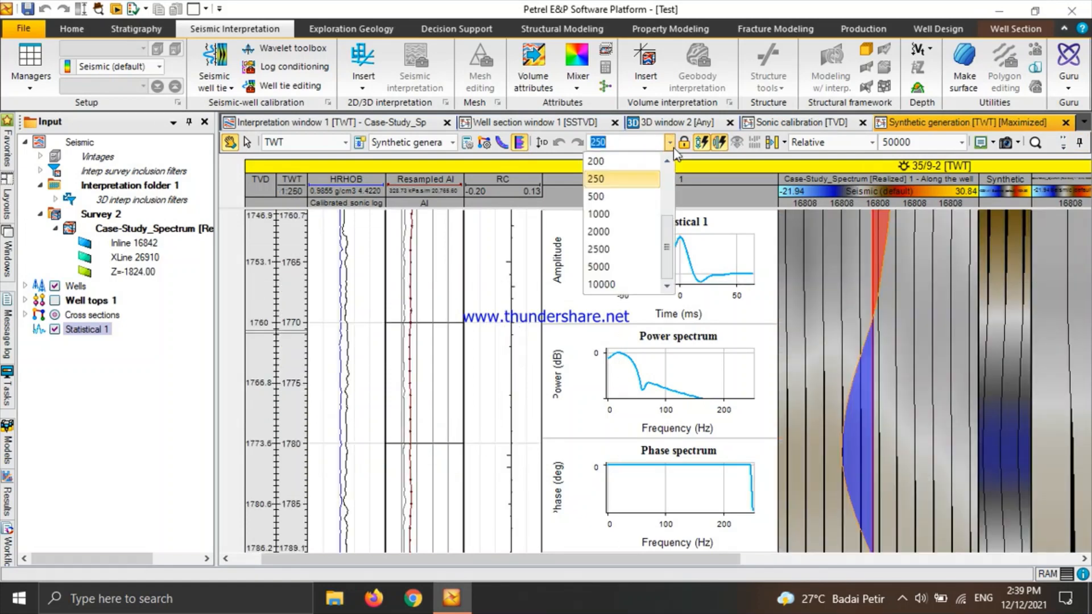
{"action": "left_click", "coordinate": [643, 266]}
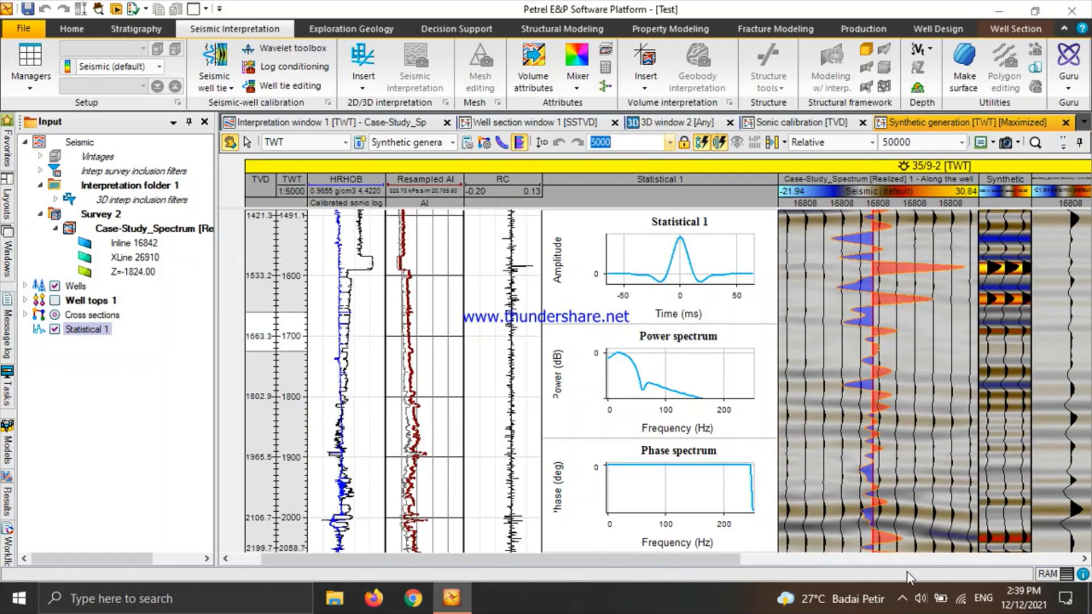
- Compare the synthetic traces with the seismic along the well across the shallow and deeper time intervals
{"action": "left_click_drag", "start_coordinate": [712, 558], "coordinate": [730, 543]}
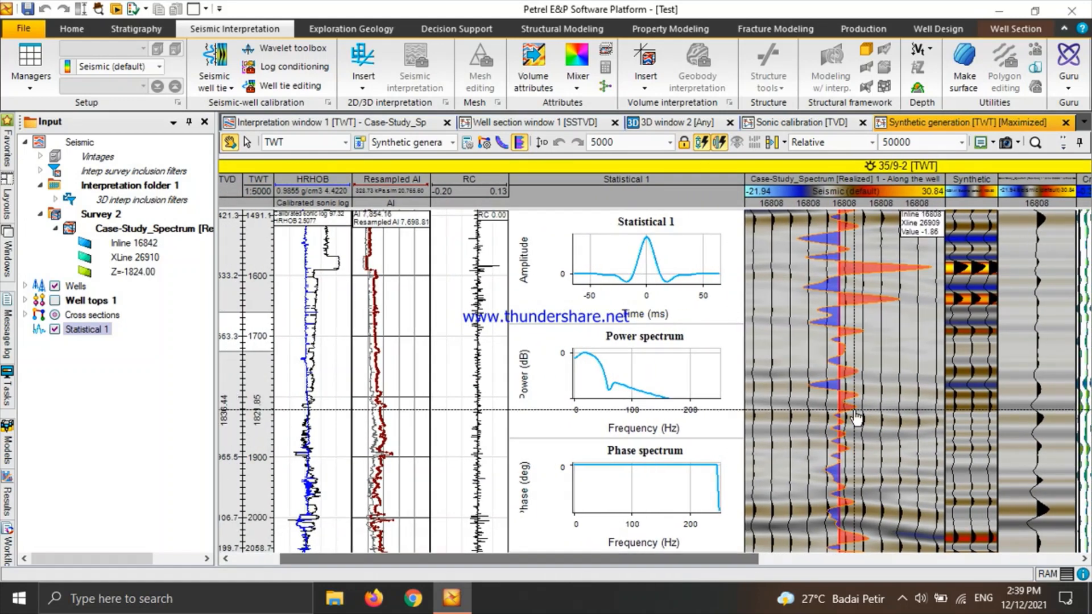
{"action": "scroll", "coordinate": [854, 411], "scroll_direction": "up", "scroll_amount": 3}
{"action": "scroll", "coordinate": [856, 419], "scroll_direction": "up", "scroll_amount": 6}
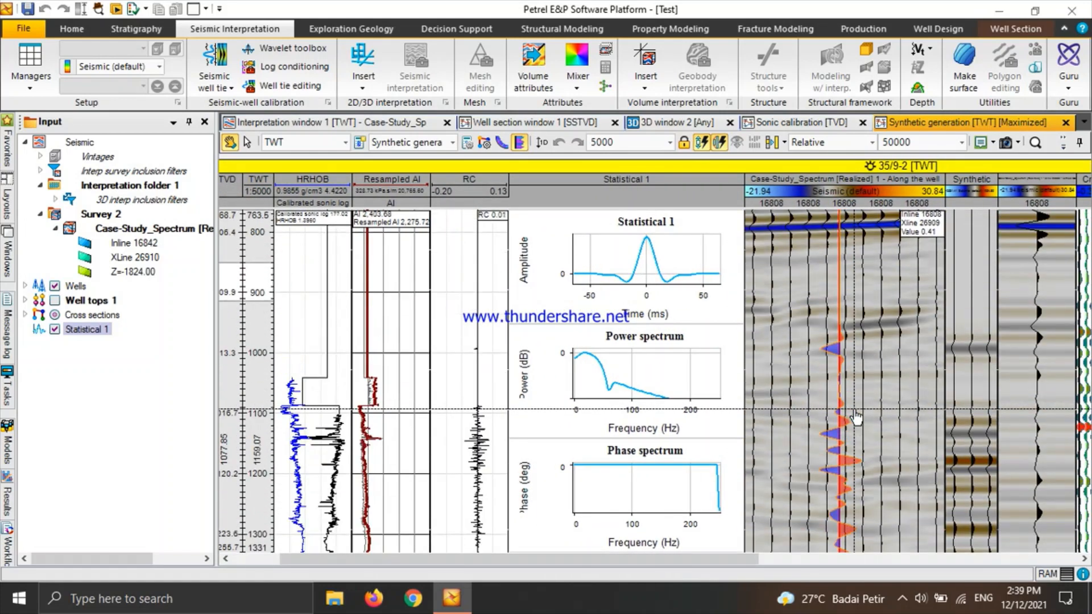
{"action": "scroll", "coordinate": [856, 418], "scroll_direction": "up", "scroll_amount": 3}
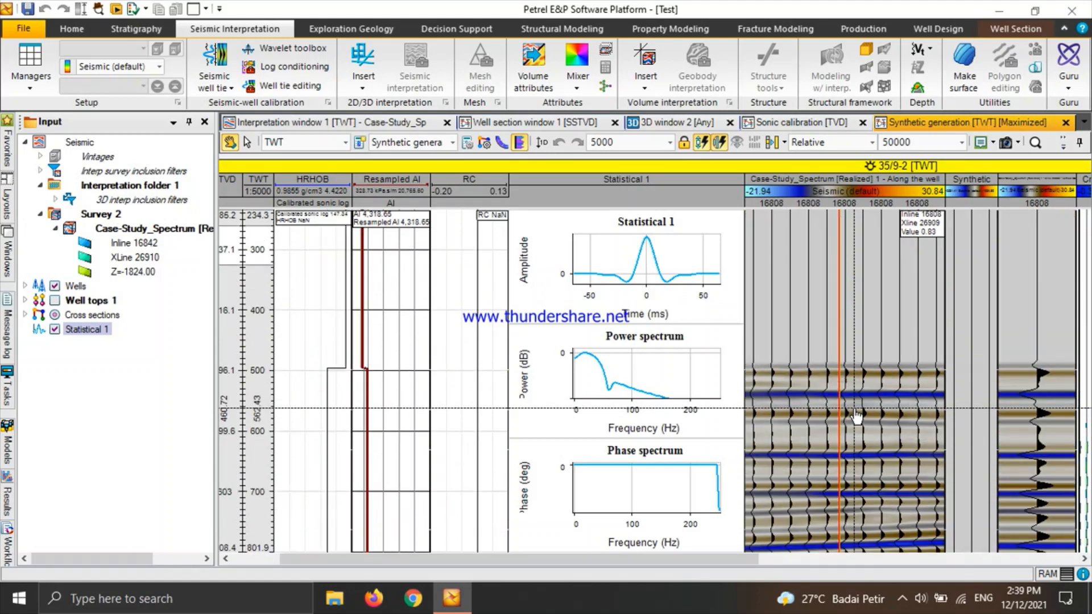
{"action": "scroll", "coordinate": [856, 418], "scroll_direction": "down", "scroll_amount": 6}
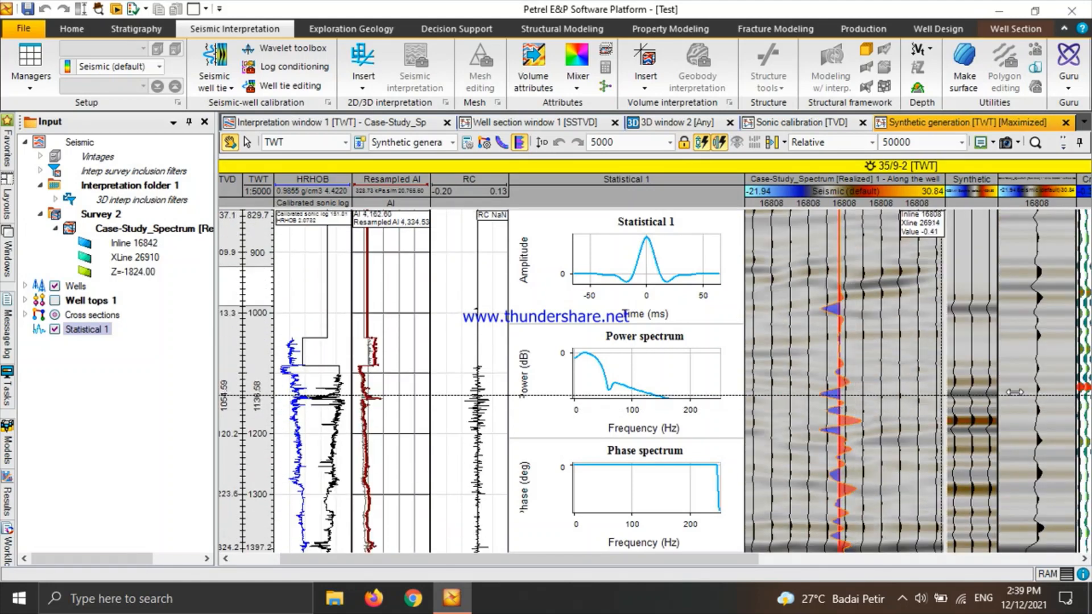
{"action": "scroll", "coordinate": [983, 413], "scroll_direction": "down", "scroll_amount": 2}
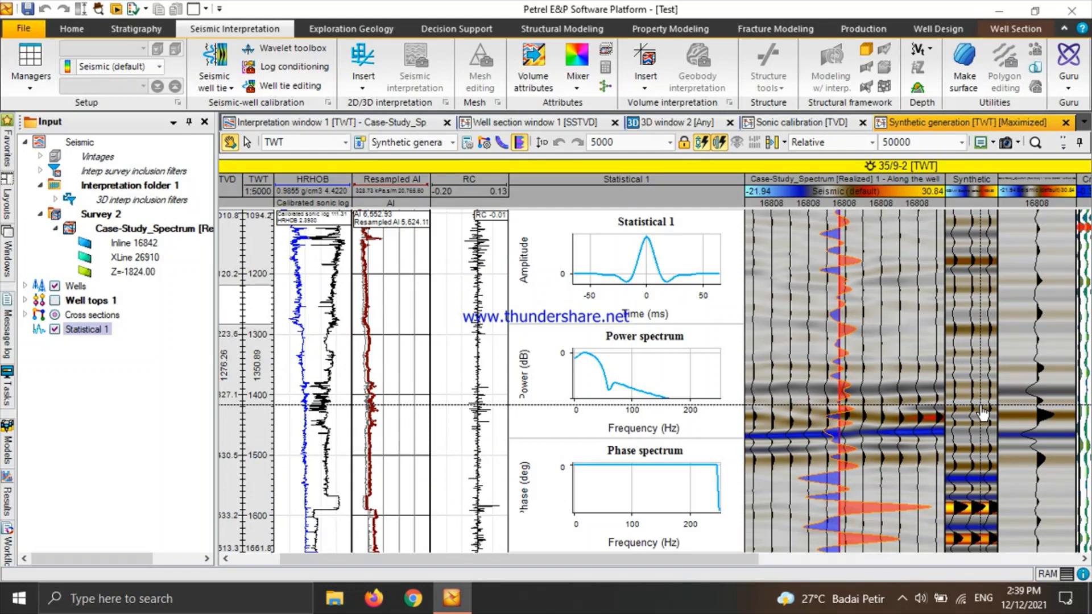
{"action": "scroll", "coordinate": [983, 414], "scroll_direction": "down", "scroll_amount": 1}
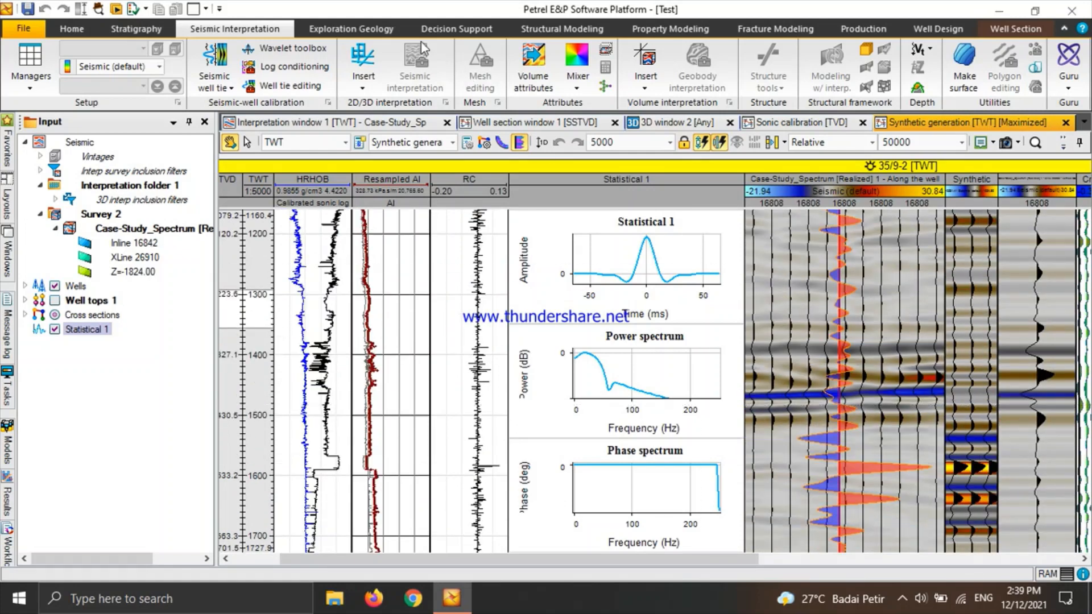
- Start well tie editing and activate edit mode for the 35/9-2 Synthetic generation study, keeping the palette clear of the seismic tracks
{"action": "left_click", "coordinate": [304, 86]}
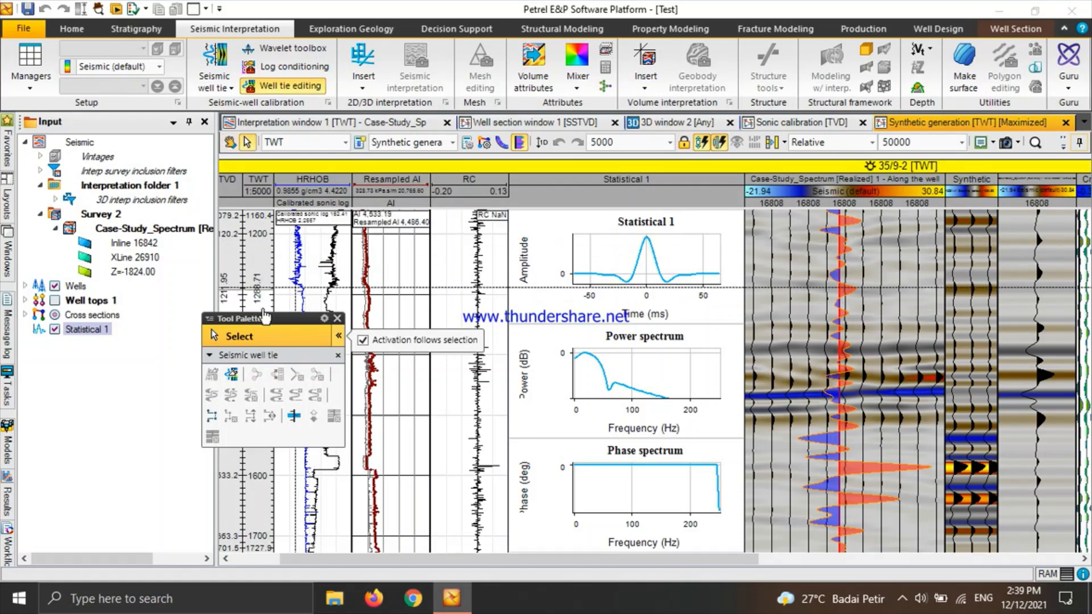
{"action": "left_click_drag", "start_coordinate": [272, 317], "coordinate": [440, 244]}
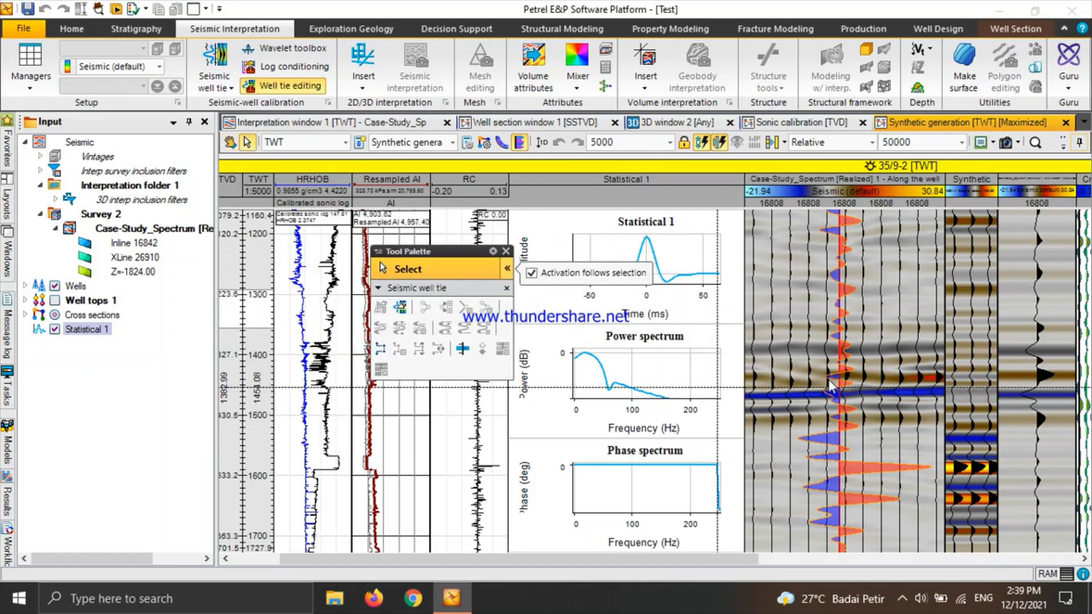
{"action": "scroll", "coordinate": [988, 382], "scroll_direction": "down", "scroll_amount": 2}
{"action": "scroll", "coordinate": [988, 383], "scroll_direction": "down", "scroll_amount": 3}
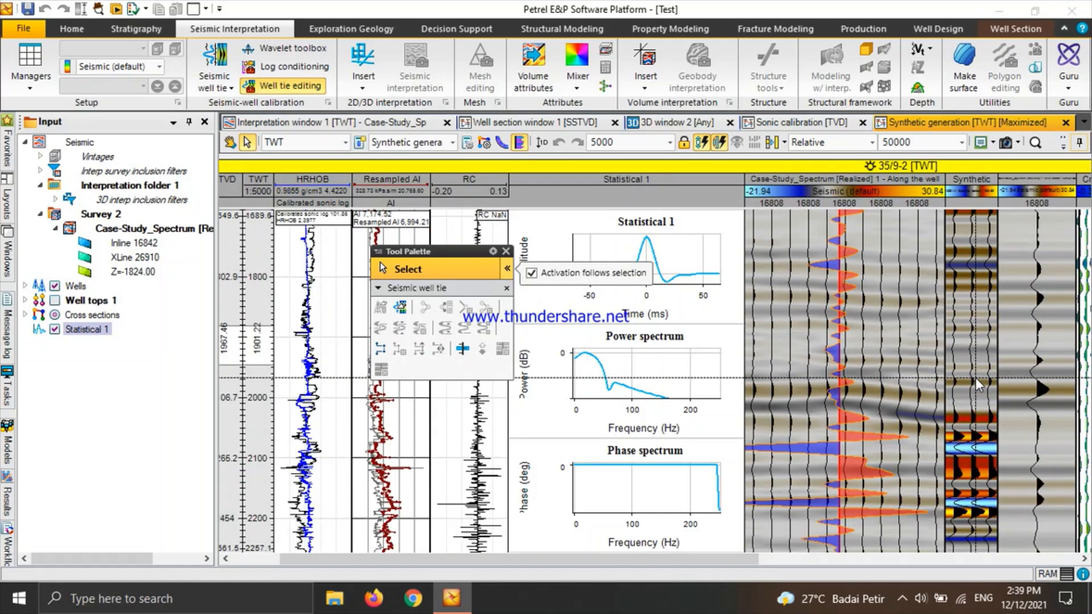
{"action": "scroll", "coordinate": [977, 385], "scroll_direction": "up", "scroll_amount": 4}
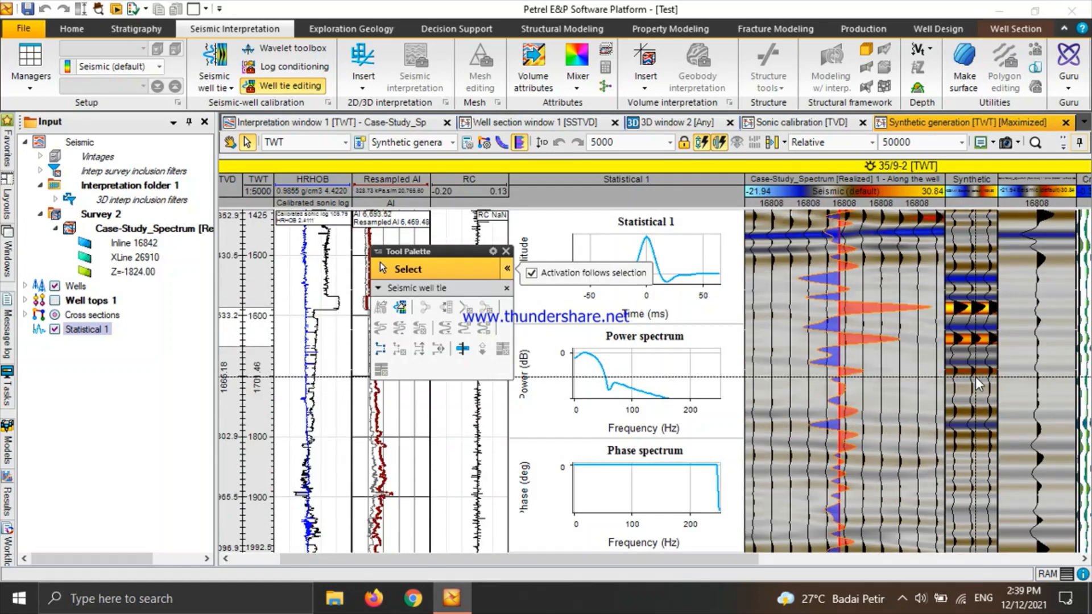
{"action": "scroll", "coordinate": [974, 384], "scroll_direction": "up", "scroll_amount": 1}
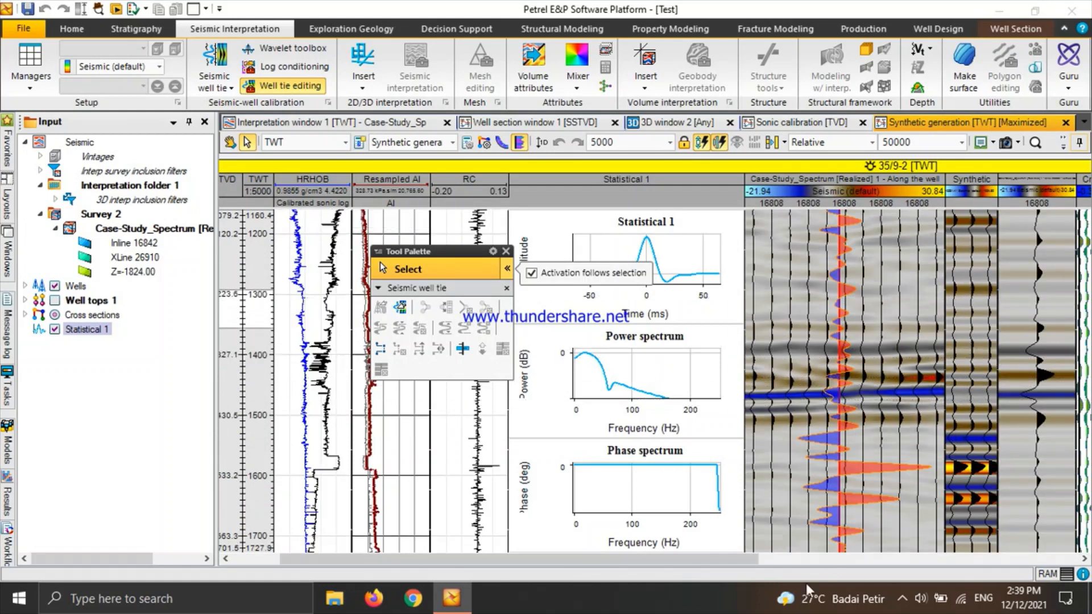
{"action": "left_click_drag", "start_coordinate": [677, 561], "coordinate": [739, 558]}
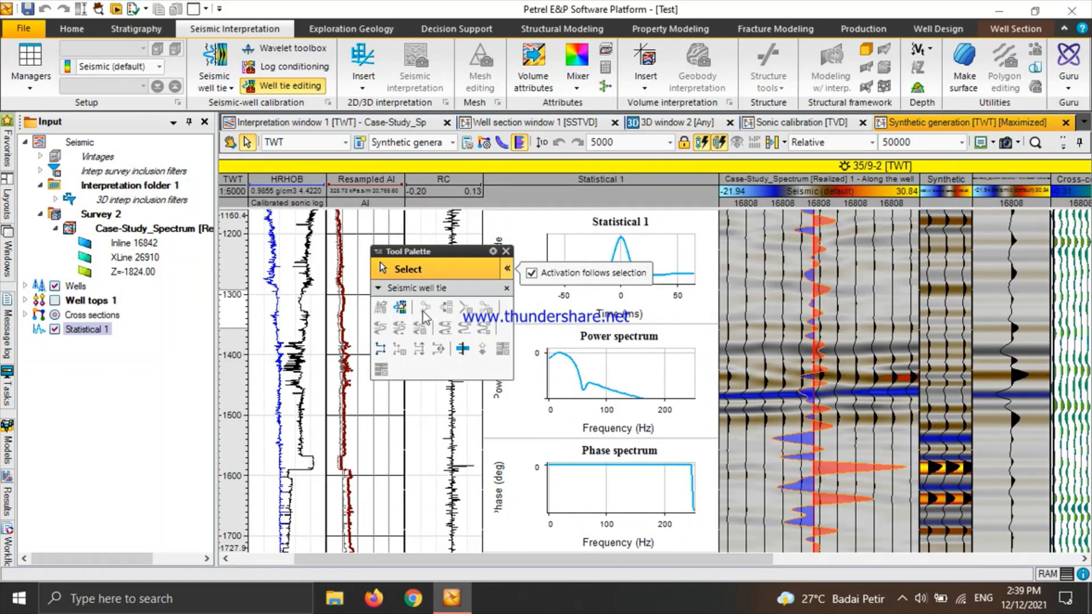
{"action": "left_click", "coordinate": [400, 307]}
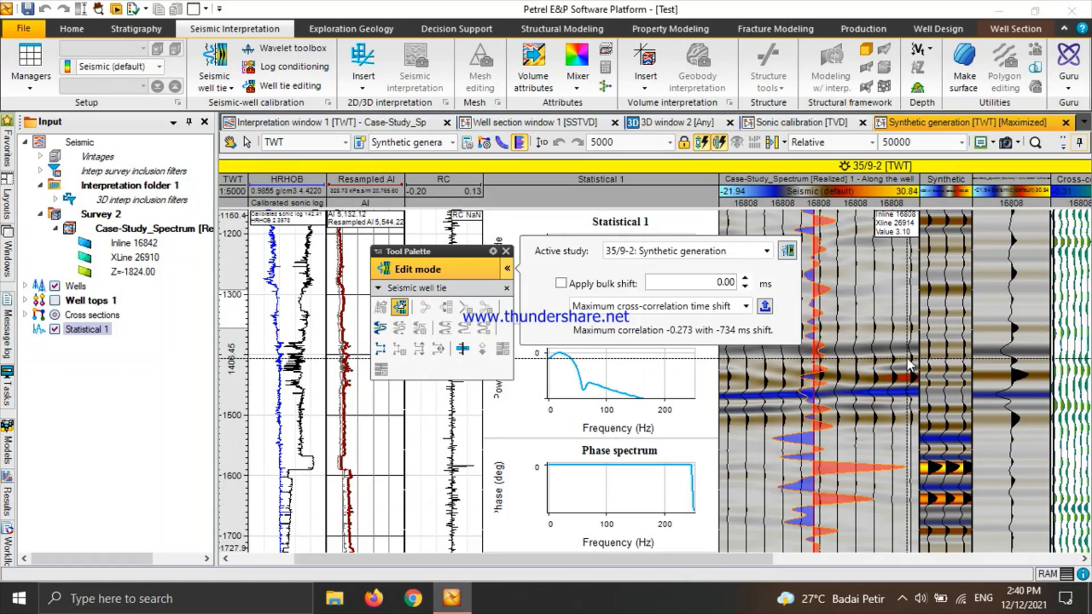
- Place an alignment point at 948.72 ms on the seismic, tie it to the synthetic event at about 995 ms, and apply the alignment
{"action": "scroll", "coordinate": [913, 347], "scroll_direction": "up", "scroll_amount": 5}
{"action": "scroll", "coordinate": [919, 366], "scroll_direction": "up", "scroll_amount": 1}
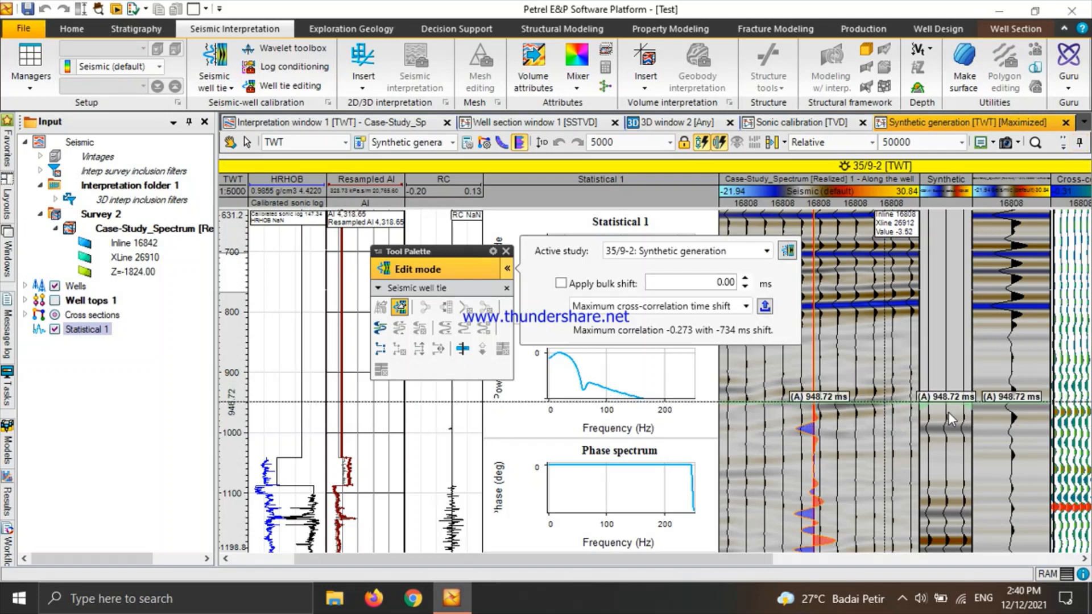
{"action": "left_click_drag", "start_coordinate": [947, 403], "coordinate": [947, 430]}
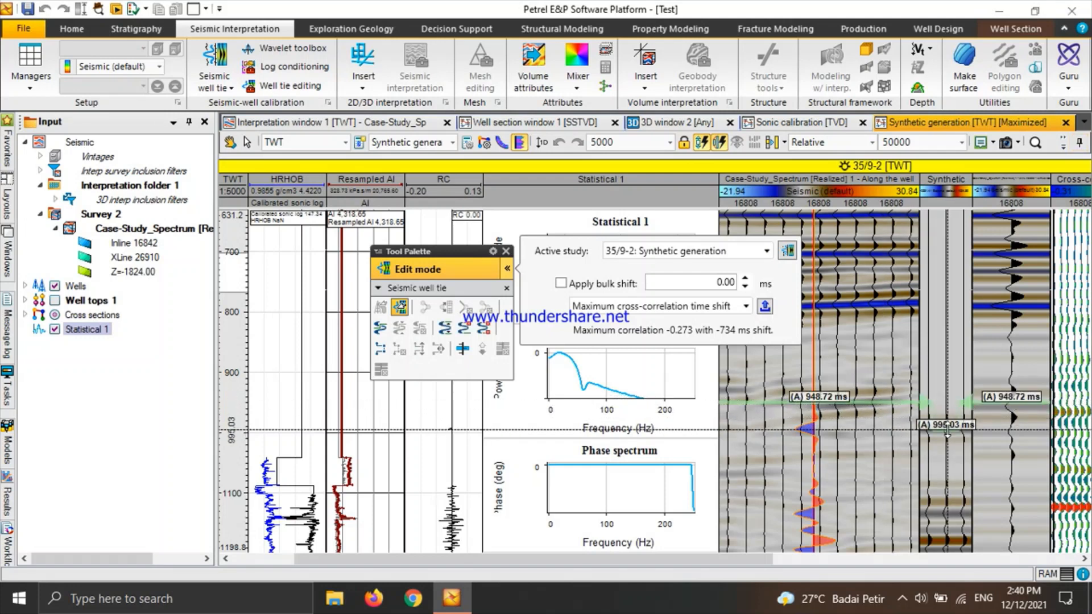
{"action": "left_click", "coordinate": [445, 329]}
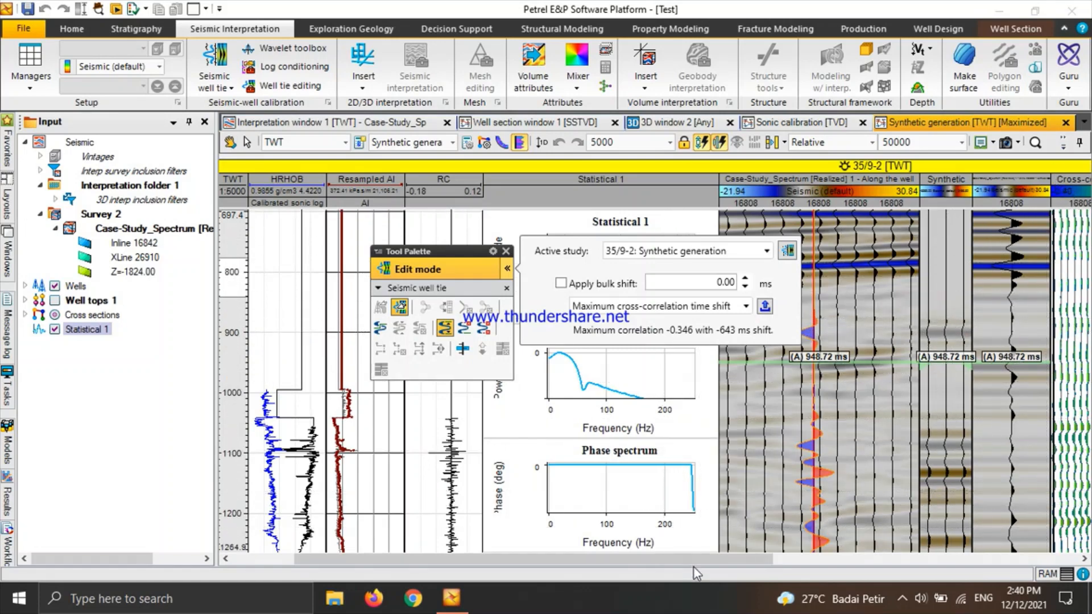
- Add a second alignment point at 1254.32 ms on the seismic and tie it to the nearby synthetic event
{"action": "left_click_drag", "start_coordinate": [718, 560], "coordinate": [768, 560]}
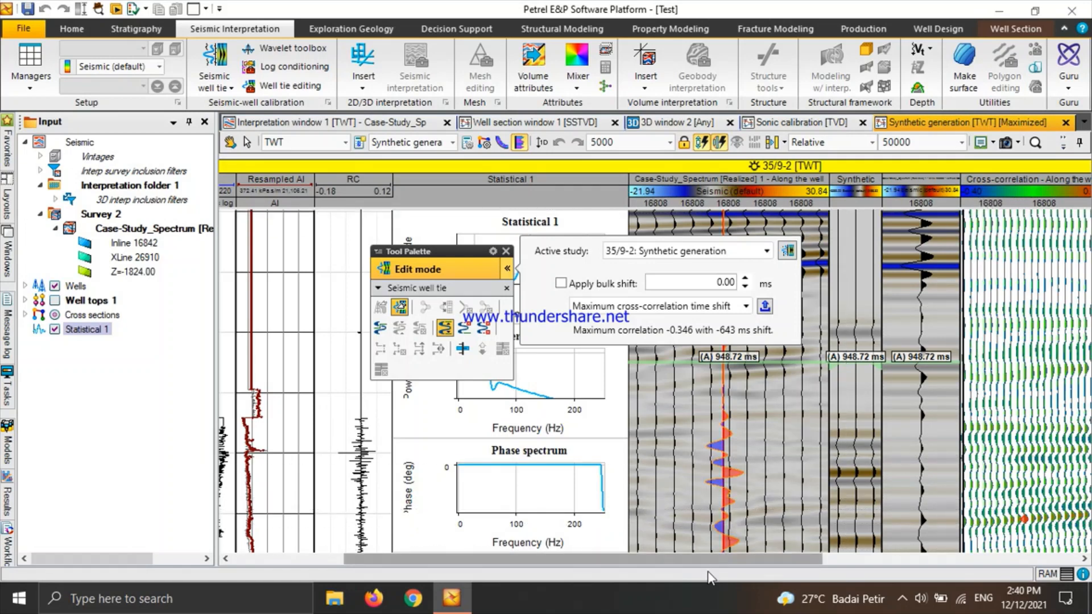
{"action": "left_click_drag", "start_coordinate": [694, 561], "coordinate": [678, 559]}
{"action": "scroll", "coordinate": [899, 445], "scroll_direction": "down", "scroll_amount": 1}
{"action": "scroll", "coordinate": [899, 444], "scroll_direction": "down", "scroll_amount": 1}
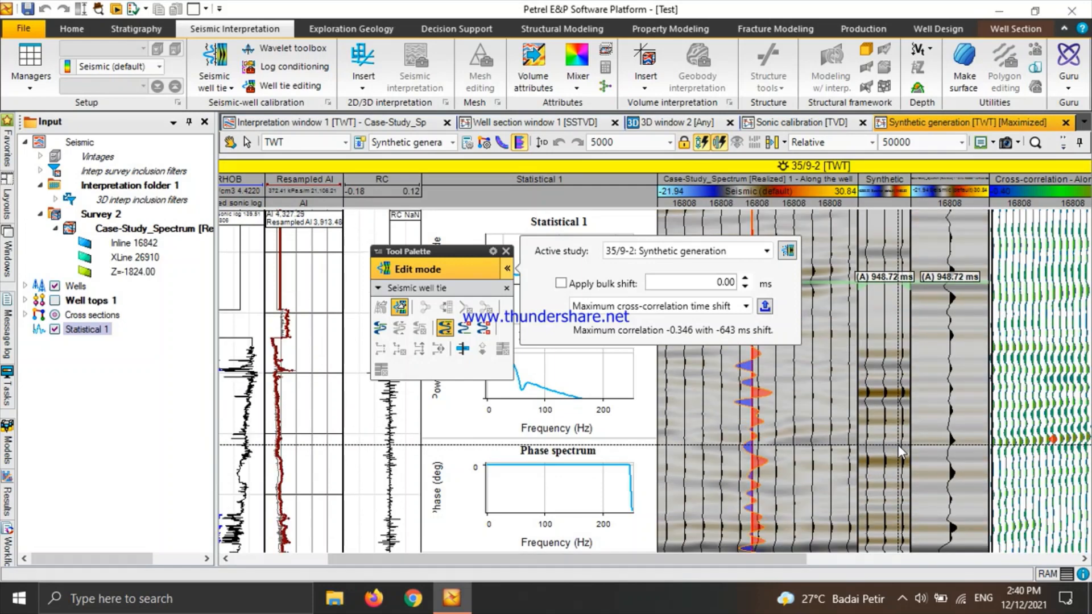
{"action": "left_click", "coordinate": [816, 467]}
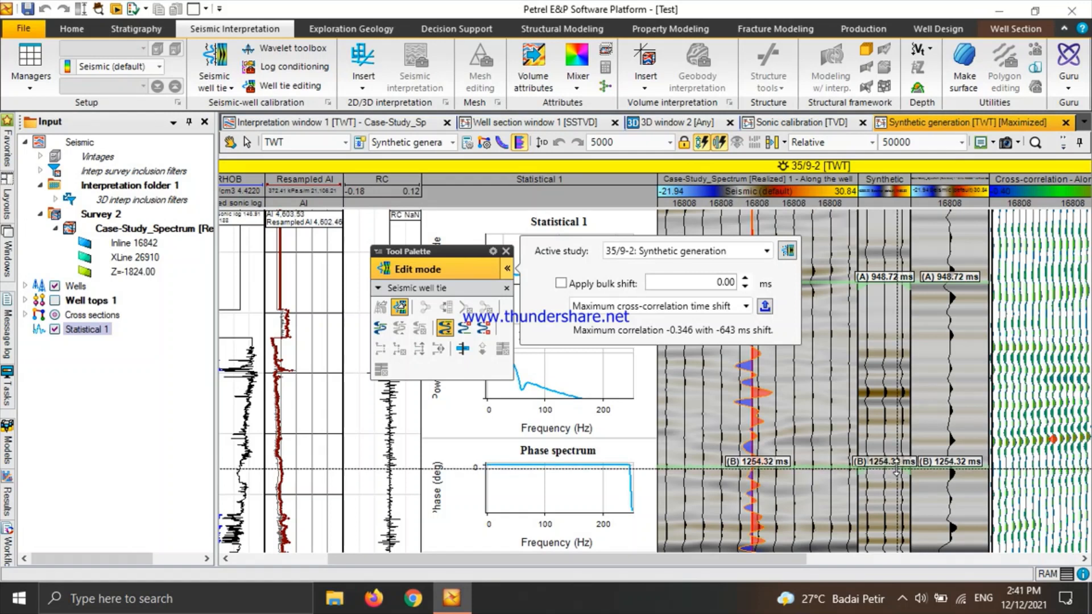
{"action": "left_click_drag", "start_coordinate": [896, 471], "coordinate": [895, 465]}
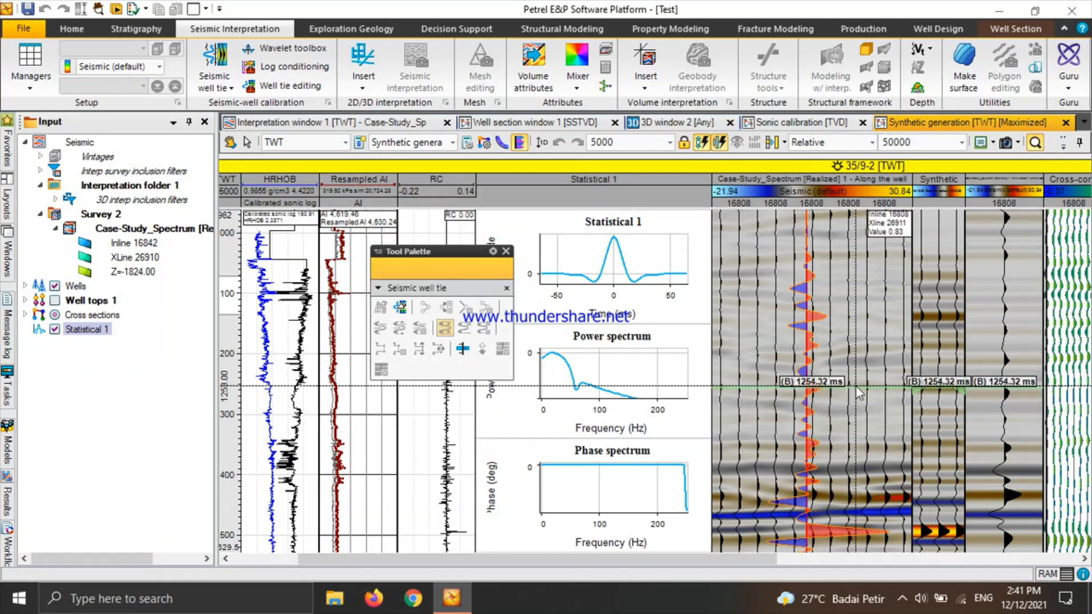
- Return to edit mode and delete the alignment point at 1254.32 ms
{"action": "left_click", "coordinate": [400, 308]}
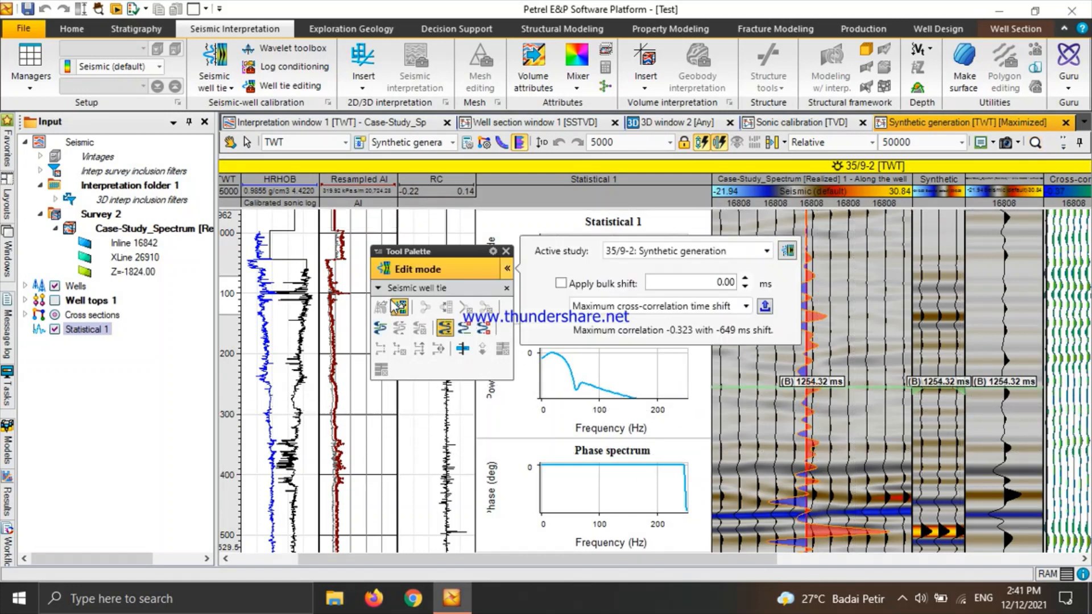
{"action": "left_click", "coordinate": [466, 329]}
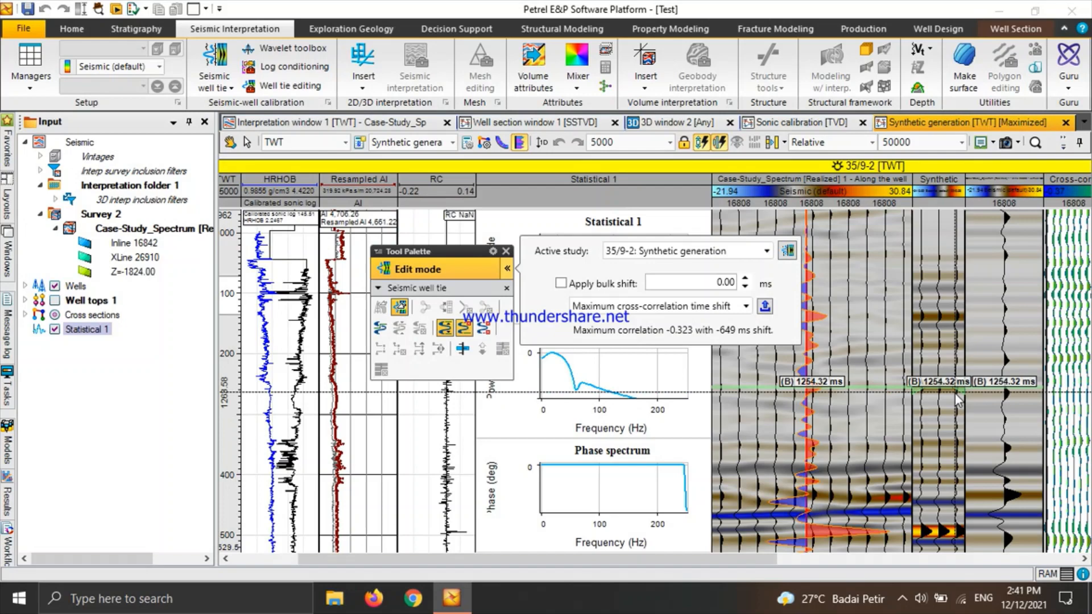
{"action": "left_click", "coordinate": [904, 386]}
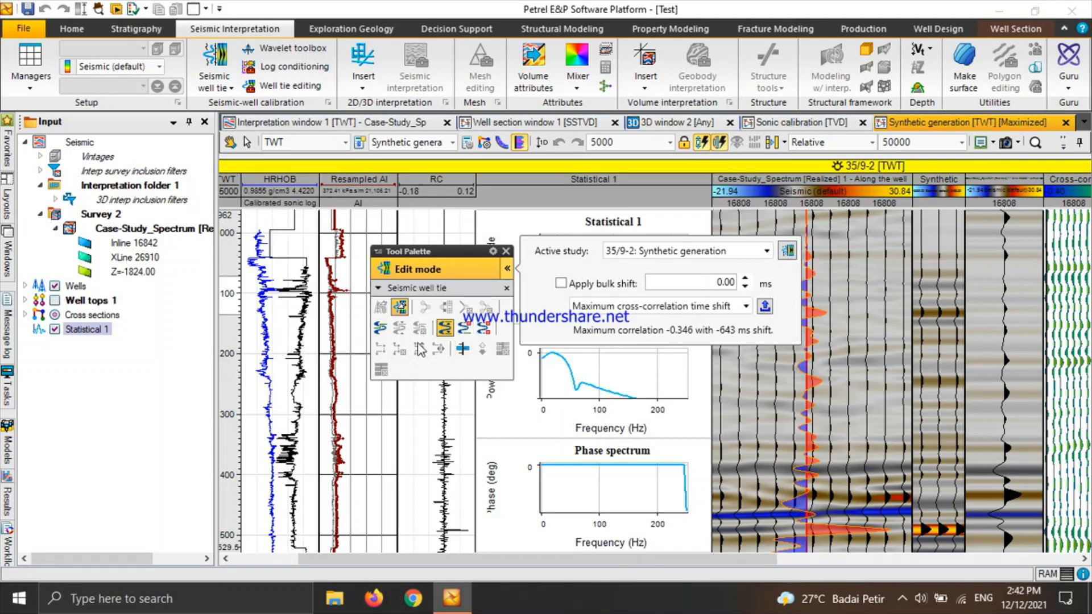
- Add an alignment point at 1439.53 ms on the seismic and tie it to the strong synthetic event just below
{"action": "scroll", "coordinate": [899, 395], "scroll_direction": "down", "scroll_amount": 2}
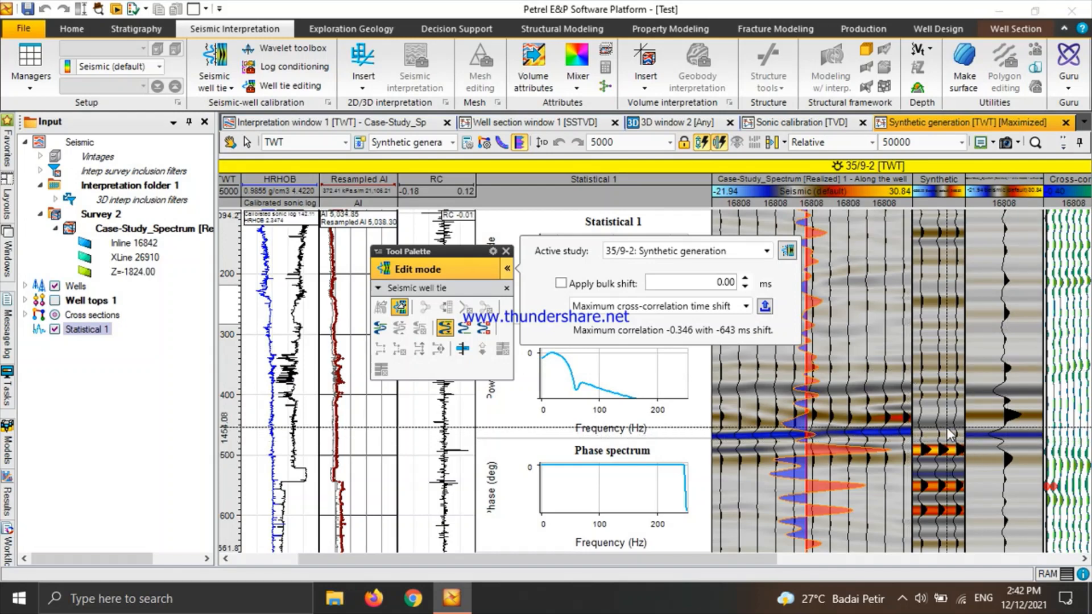
{"action": "left_click", "coordinate": [899, 420]}
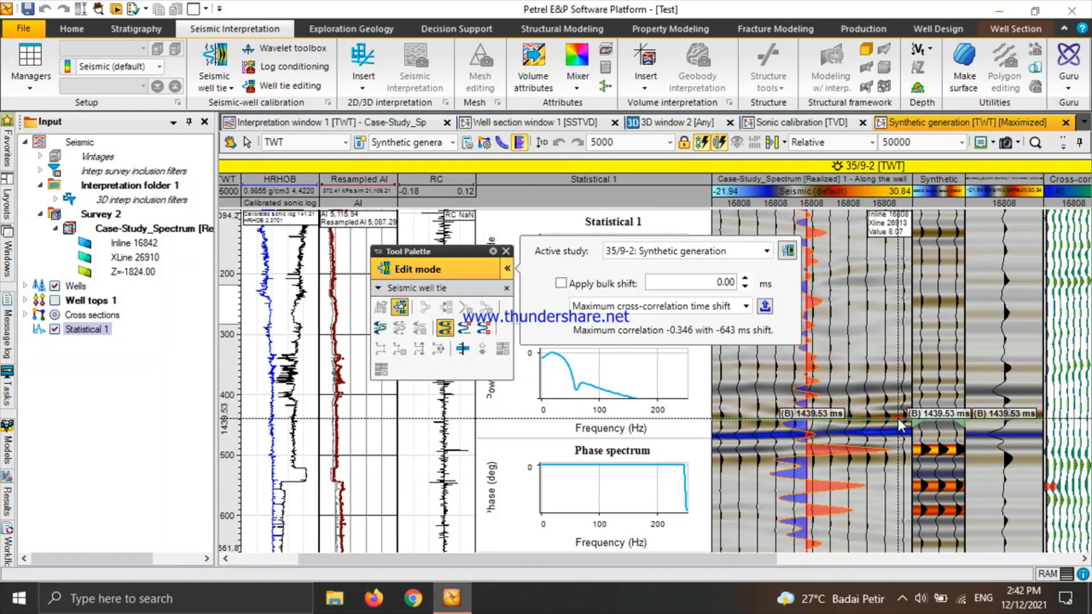
{"action": "left_click_drag", "start_coordinate": [942, 419], "coordinate": [939, 449]}
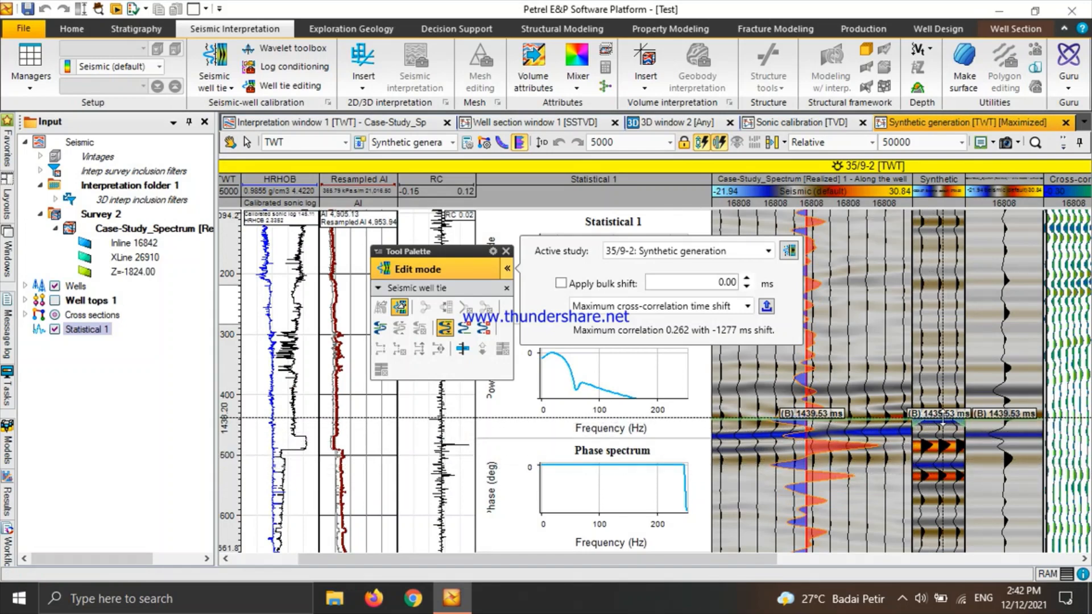
{"action": "mouse_move", "coordinate": [946, 446]}
{"action": "left_mouse_down"}
{"action": "mouse_move", "coordinate": [945, 422]}
{"action": "mouse_move", "coordinate": [946, 449]}
{"action": "left_mouse_up"}
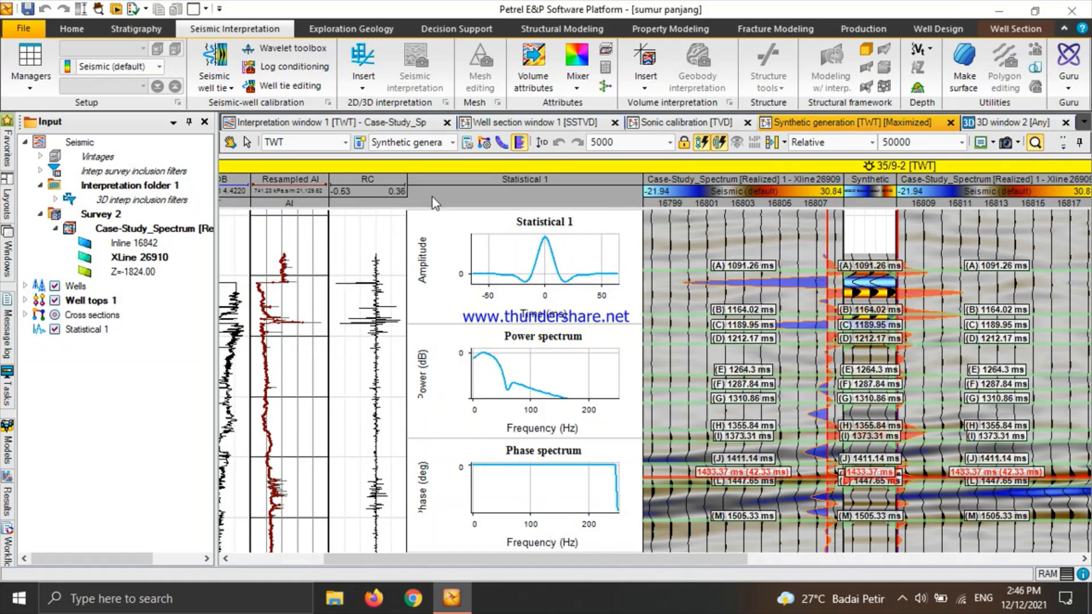
- Switch to the interpretation window and hide the seismic well tie logs among the wells' global well logs
{"action": "left_click", "coordinate": [409, 121]}
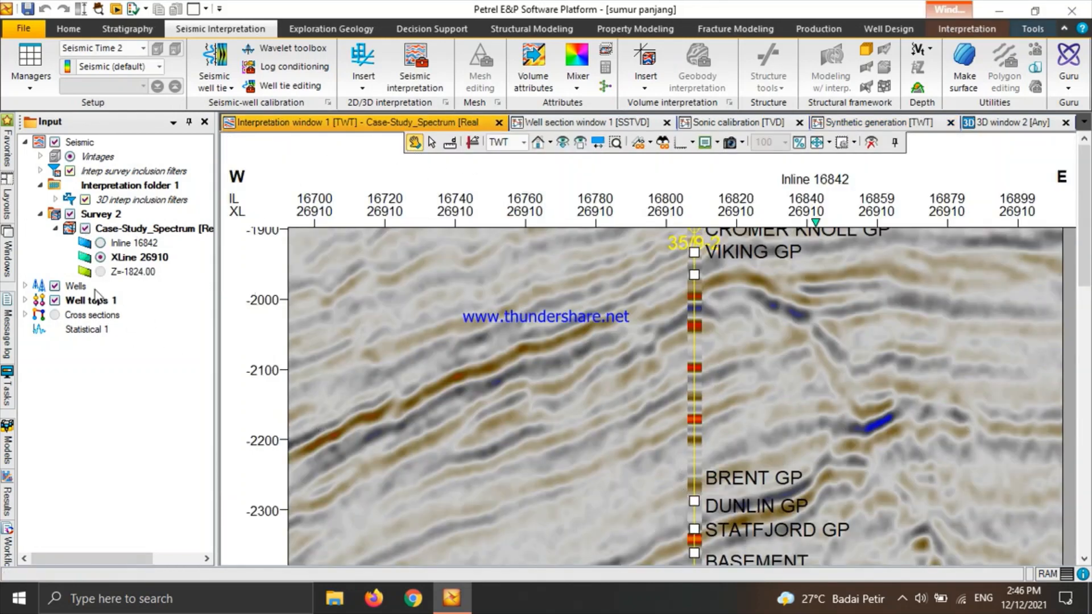
{"action": "left_click", "coordinate": [26, 286]}
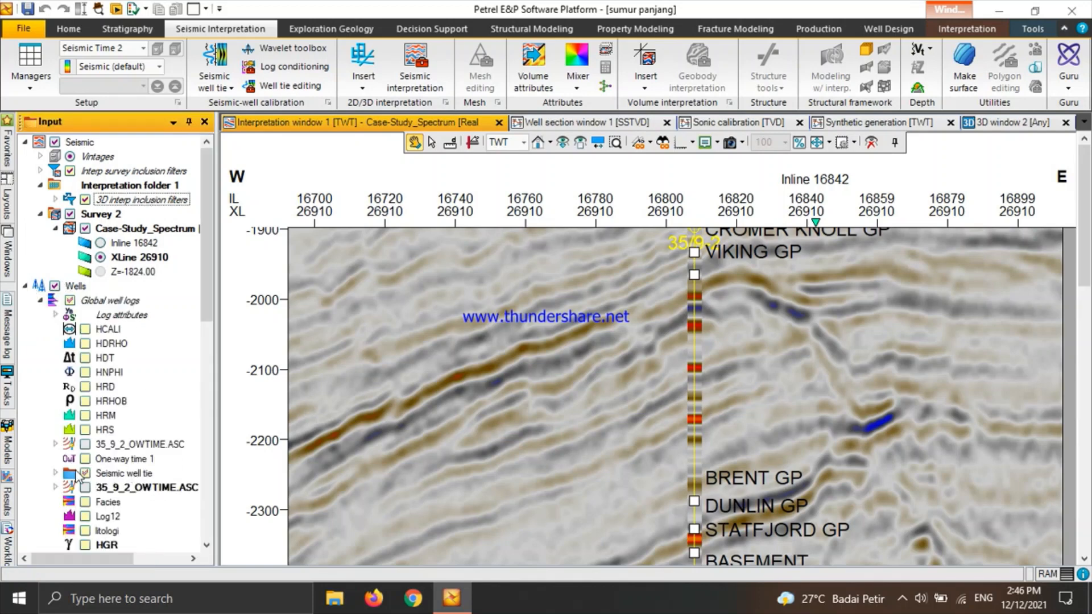
{"action": "left_click", "coordinate": [77, 474]}
{"action": "left_click", "coordinate": [84, 474]}
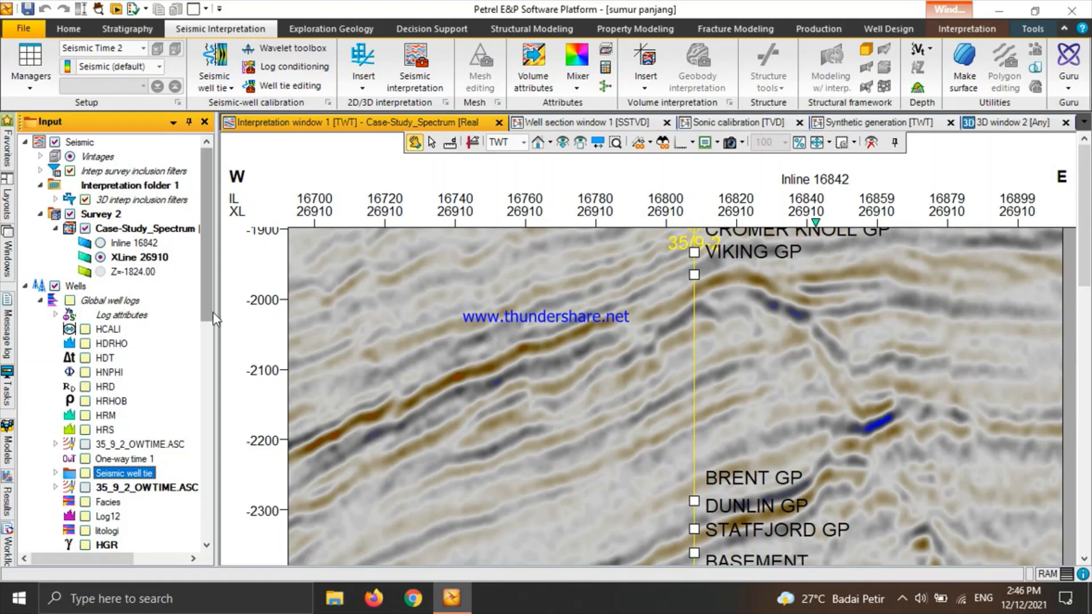
{"action": "mouse_move", "coordinate": [211, 311]}
{"action": "left_mouse_down"}
{"action": "mouse_move", "coordinate": [211, 322]}
{"action": "mouse_move", "coordinate": [211, 313]}
{"action": "left_mouse_up"}
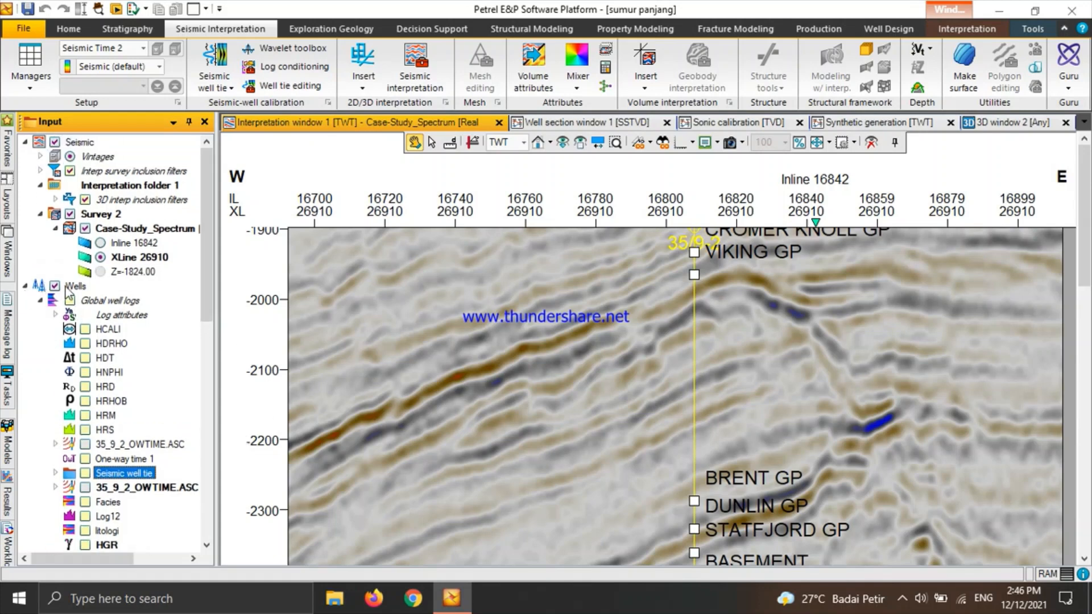
- Show only the Synthetic from the seismic well tie's synthetic generation results along well 35/9-2 on the section
{"action": "left_click", "coordinate": [55, 473]}
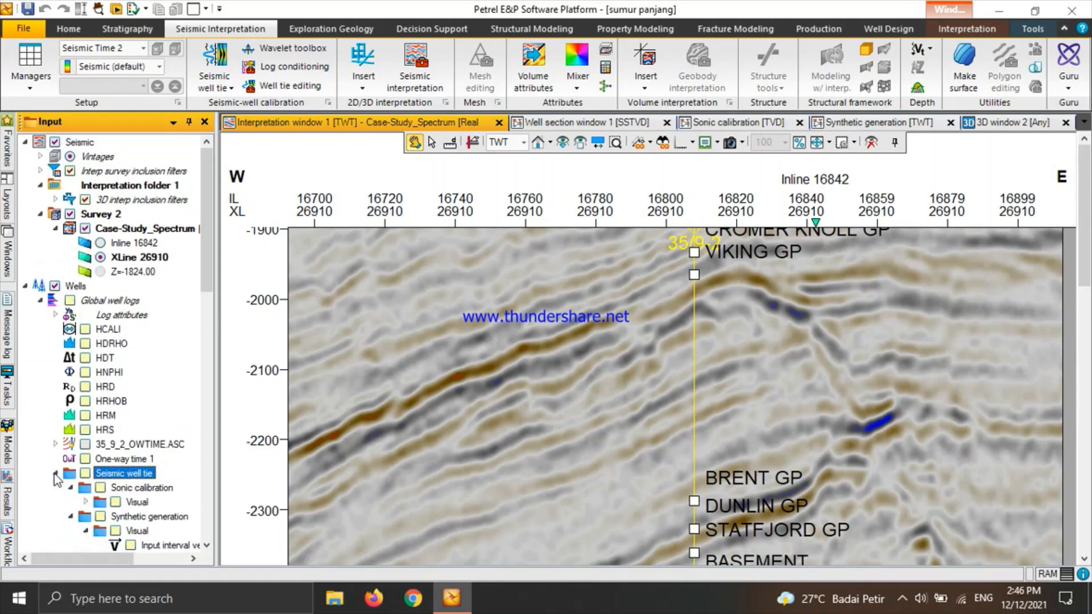
{"action": "scroll", "coordinate": [113, 426], "scroll_direction": "down", "scroll_amount": 2}
{"action": "scroll", "coordinate": [113, 427], "scroll_direction": "down", "scroll_amount": 1}
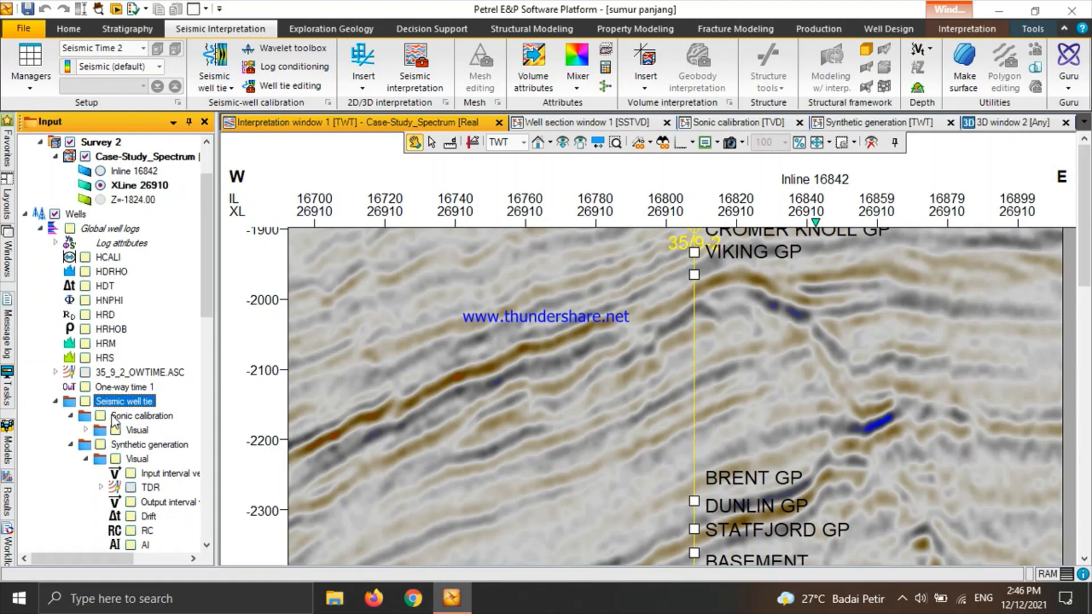
{"action": "left_click", "coordinate": [71, 416]}
{"action": "left_click", "coordinate": [70, 430]}
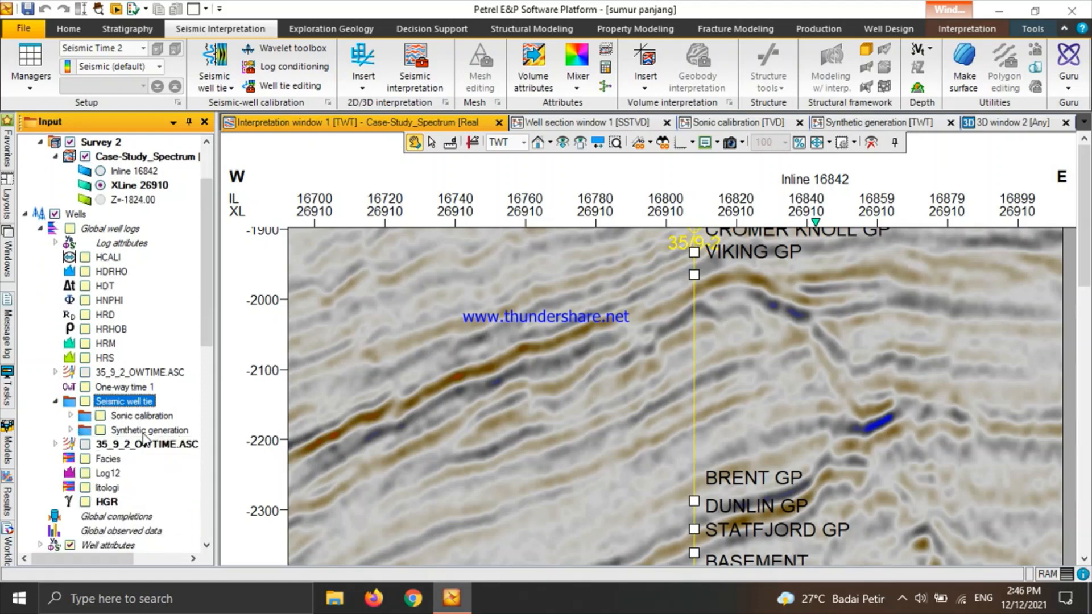
{"action": "left_click", "coordinate": [71, 430]}
{"action": "scroll", "coordinate": [171, 438], "scroll_direction": "down", "scroll_amount": 1}
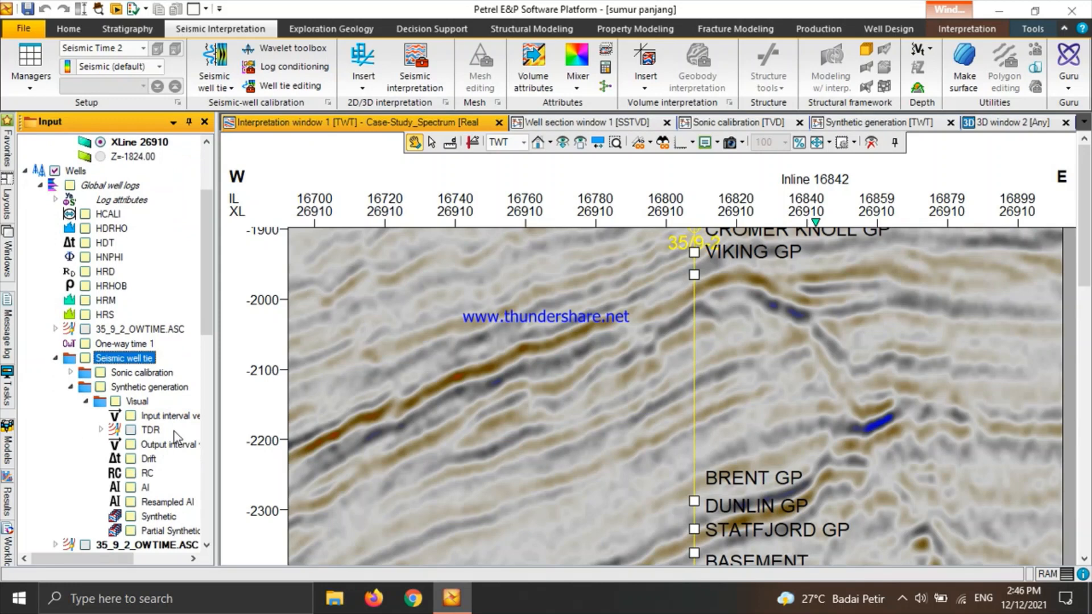
{"action": "scroll", "coordinate": [177, 437], "scroll_direction": "down", "scroll_amount": 1}
{"action": "left_click", "coordinate": [132, 501]}
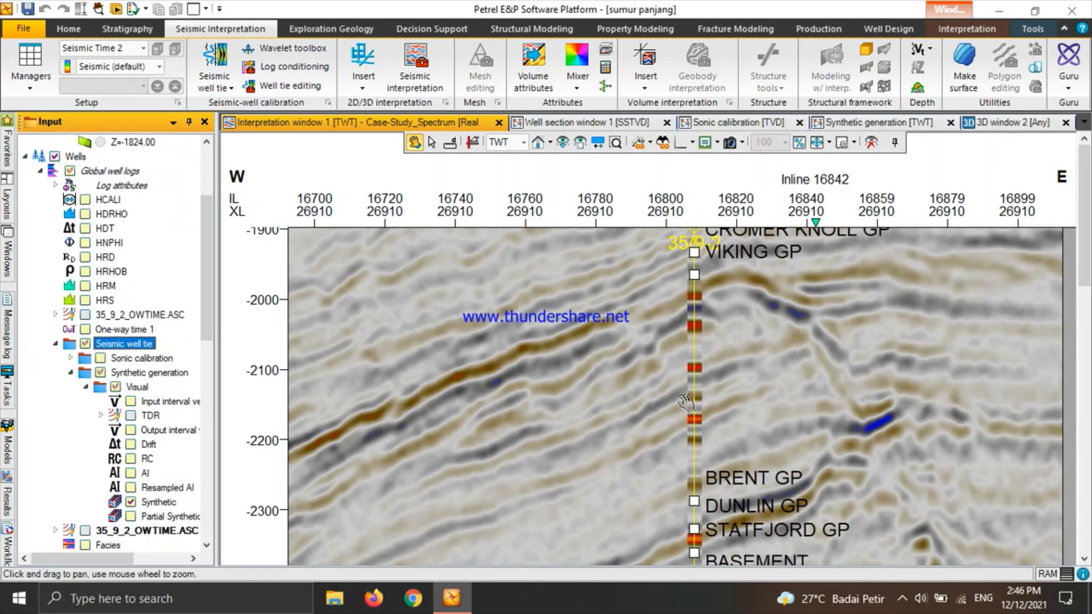
- Examine how the synthetic matches the seismic along well 35/9-2 down to the Basement top
{"action": "left_click_drag", "start_coordinate": [660, 489], "coordinate": [635, 348]}
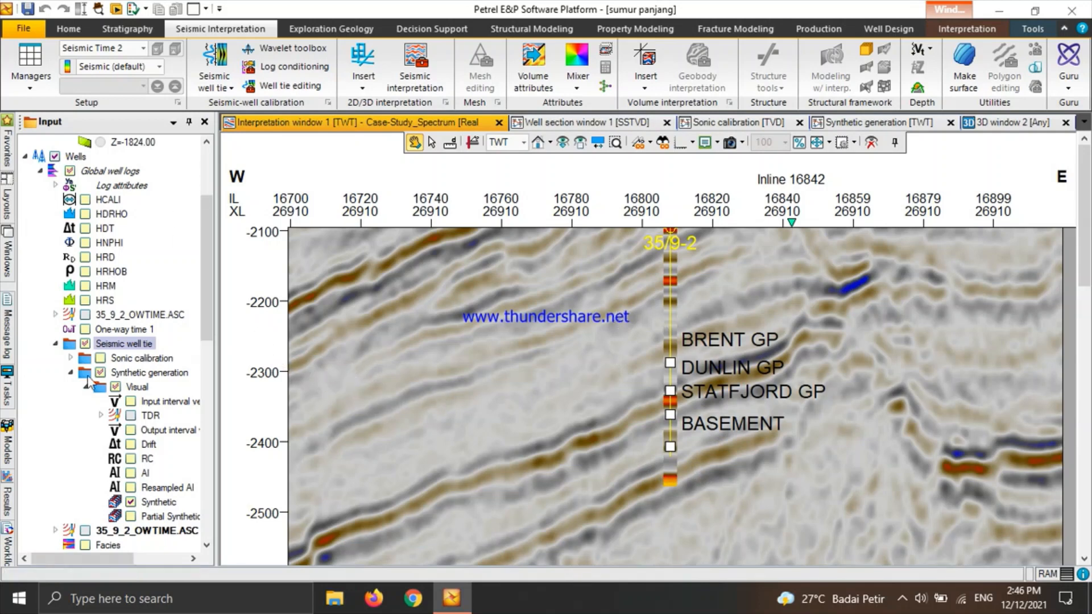
{"action": "left_click", "coordinate": [56, 344]}
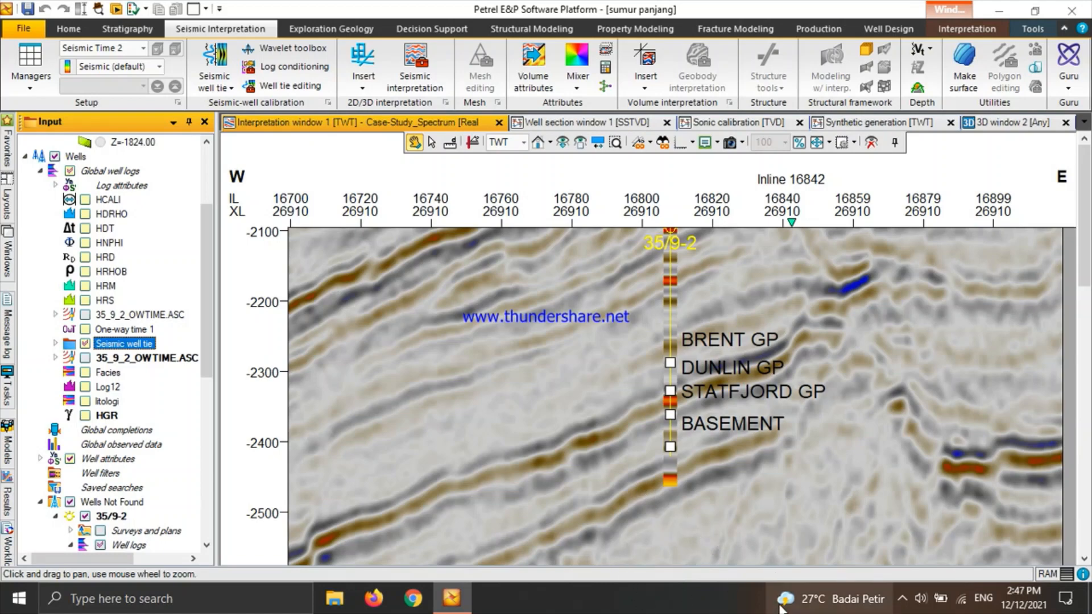
{"action": "mouse_move", "coordinate": [782, 606]}
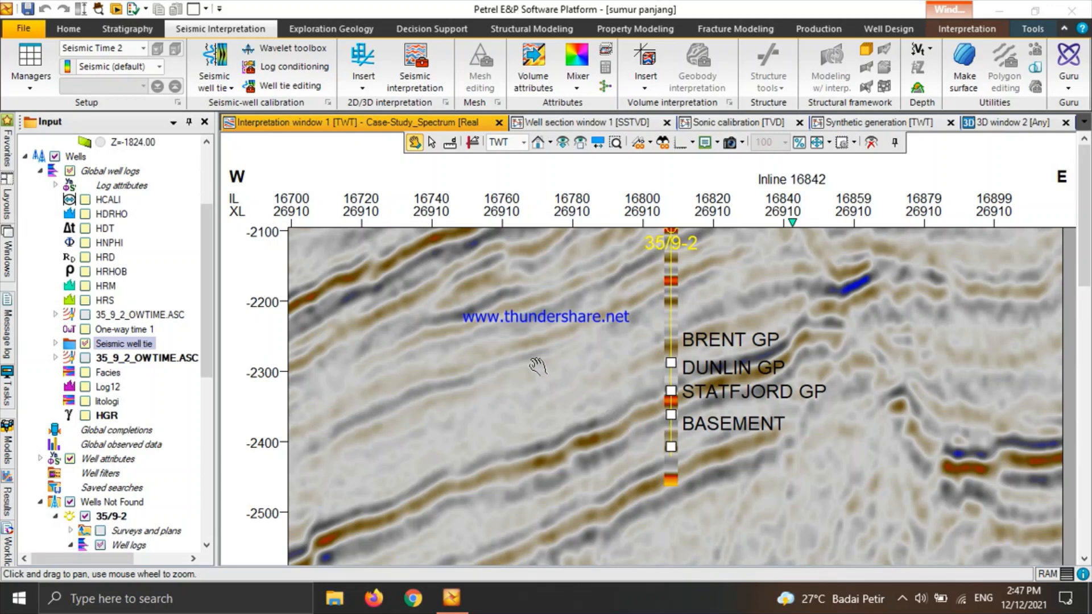
- Collapse the wells folder and create a new fault in Interpretation folder 1
{"action": "left_click", "coordinate": [26, 158]}
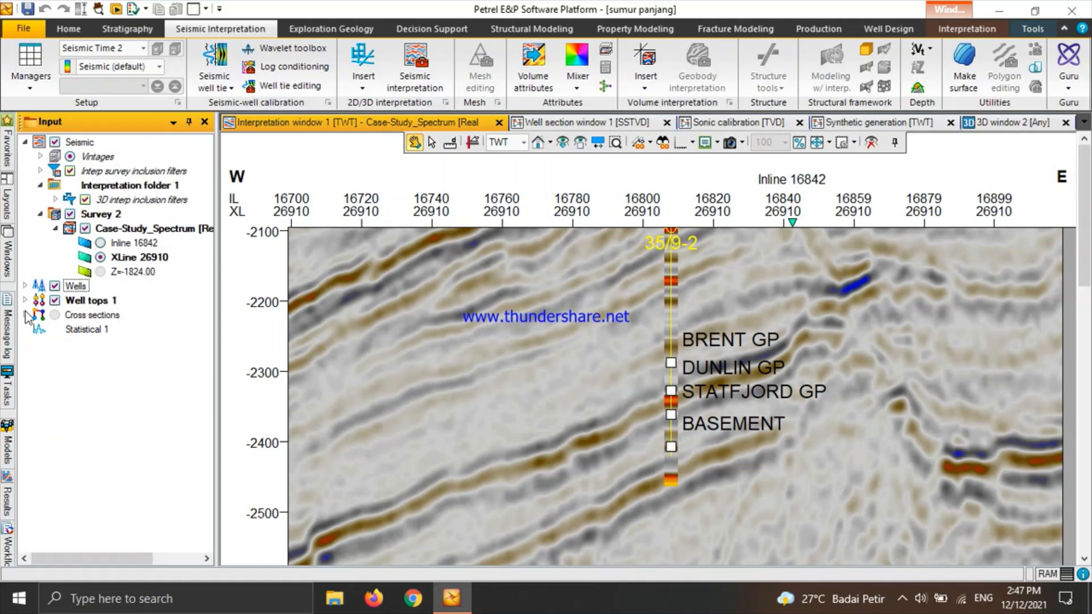
{"action": "left_click", "coordinate": [38, 186]}
{"action": "left_click", "coordinate": [39, 186]}
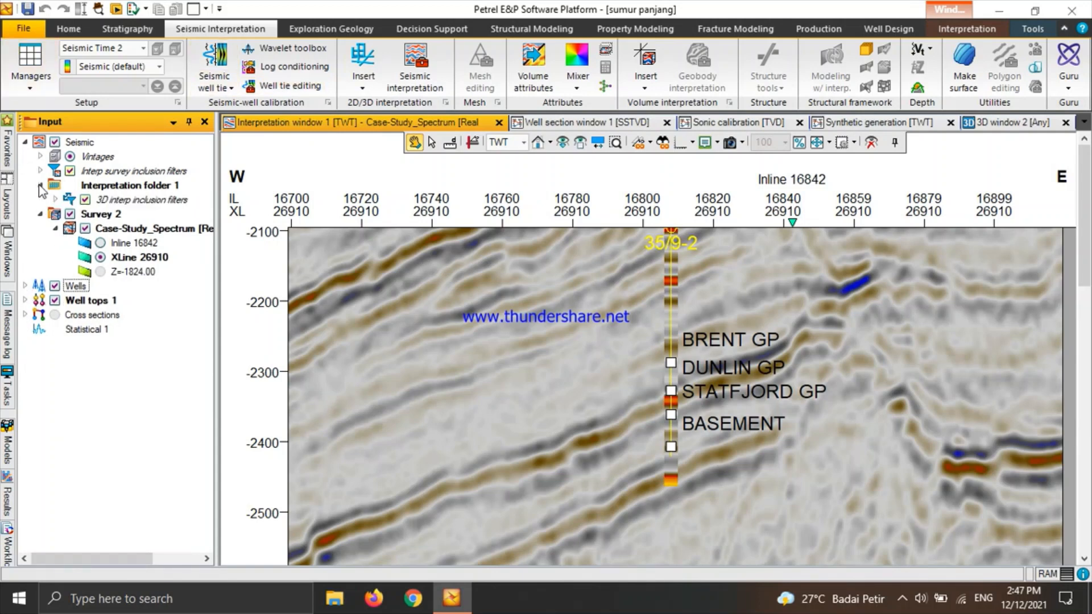
{"action": "right_click", "coordinate": [110, 188]}
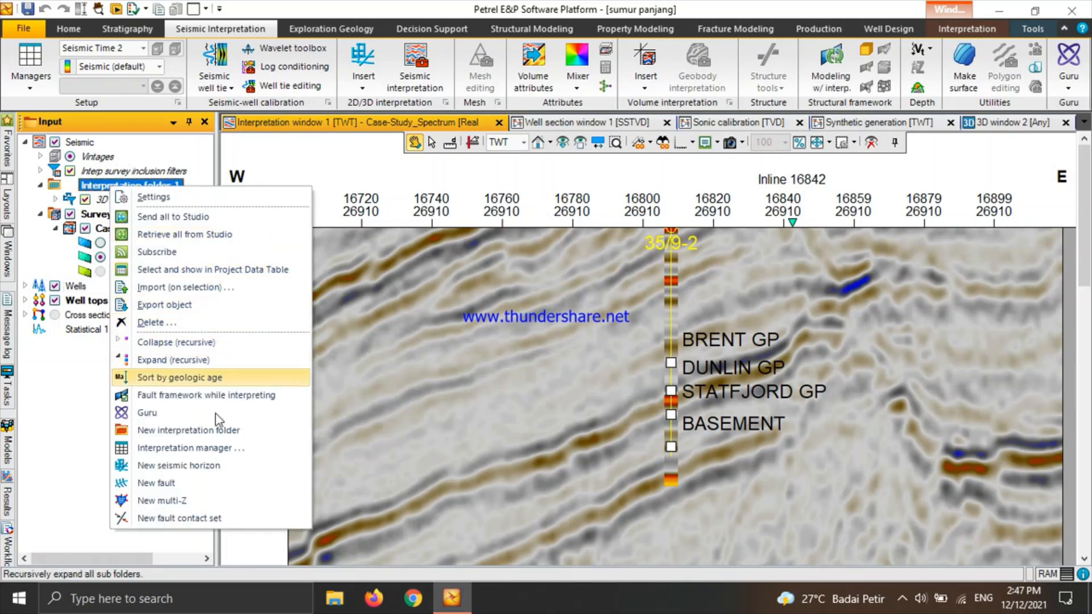
{"action": "left_click", "coordinate": [237, 490]}
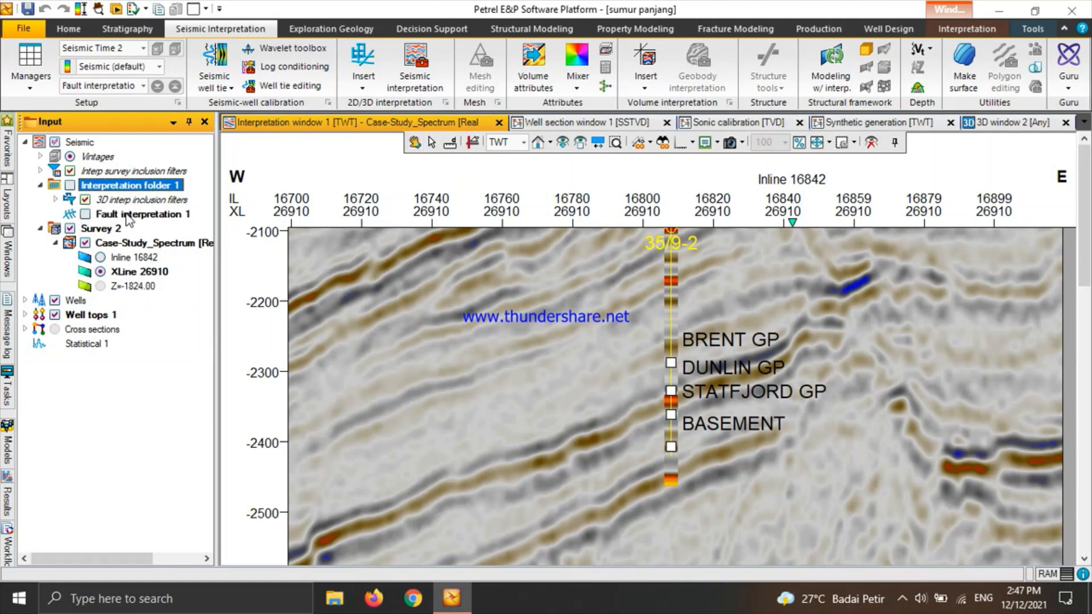
- Start seismic interpretation with its tool palette clear of the section's centre, and hide Well tops 1 on the section
{"action": "left_click", "coordinate": [431, 68]}
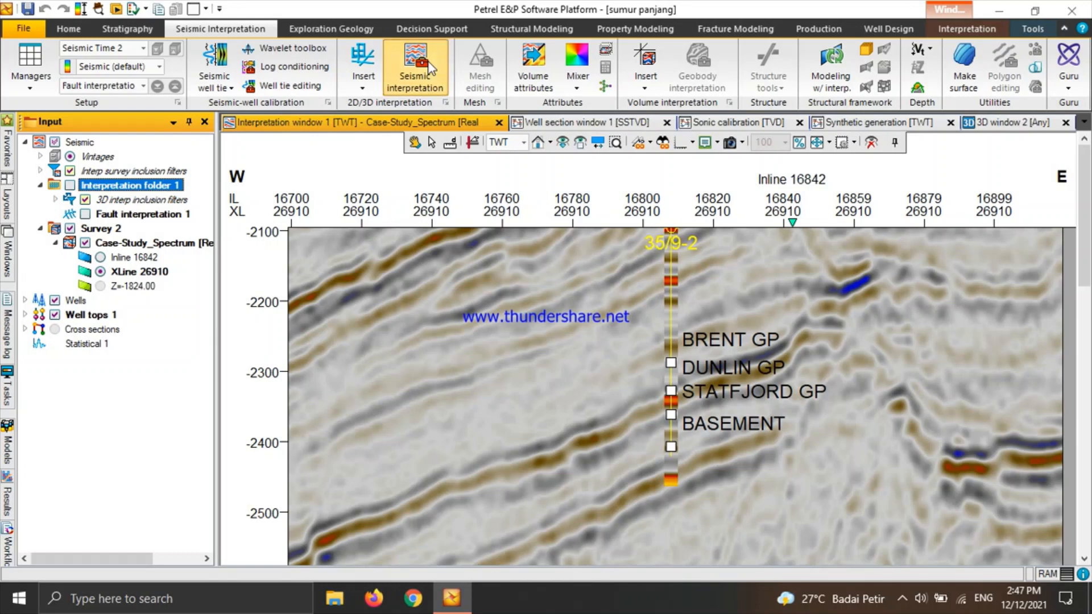
{"action": "left_click_drag", "start_coordinate": [467, 253], "coordinate": [353, 134]}
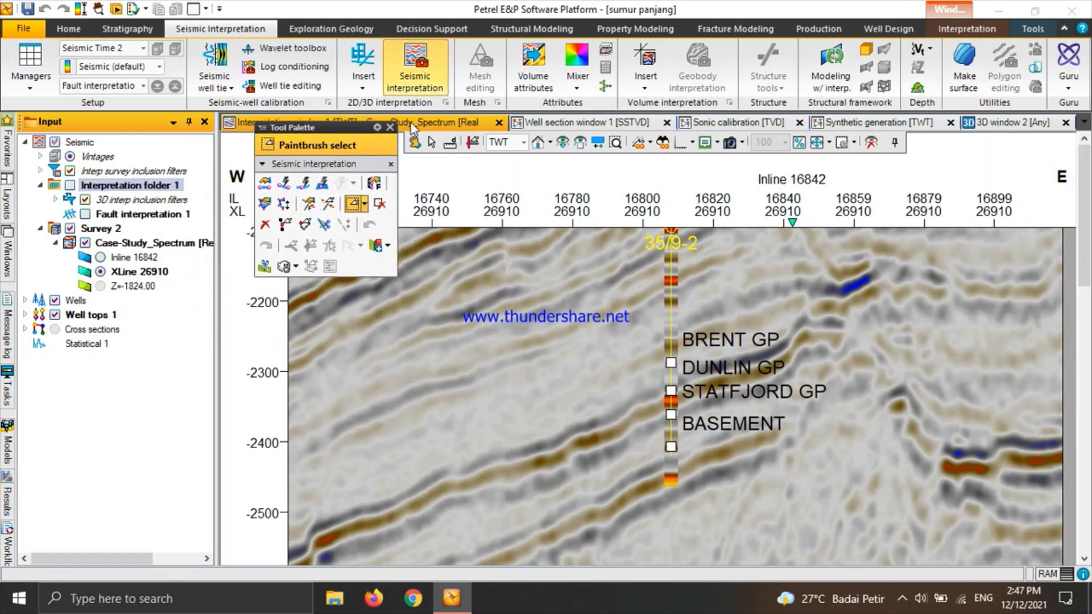
{"action": "left_click", "coordinate": [414, 142]}
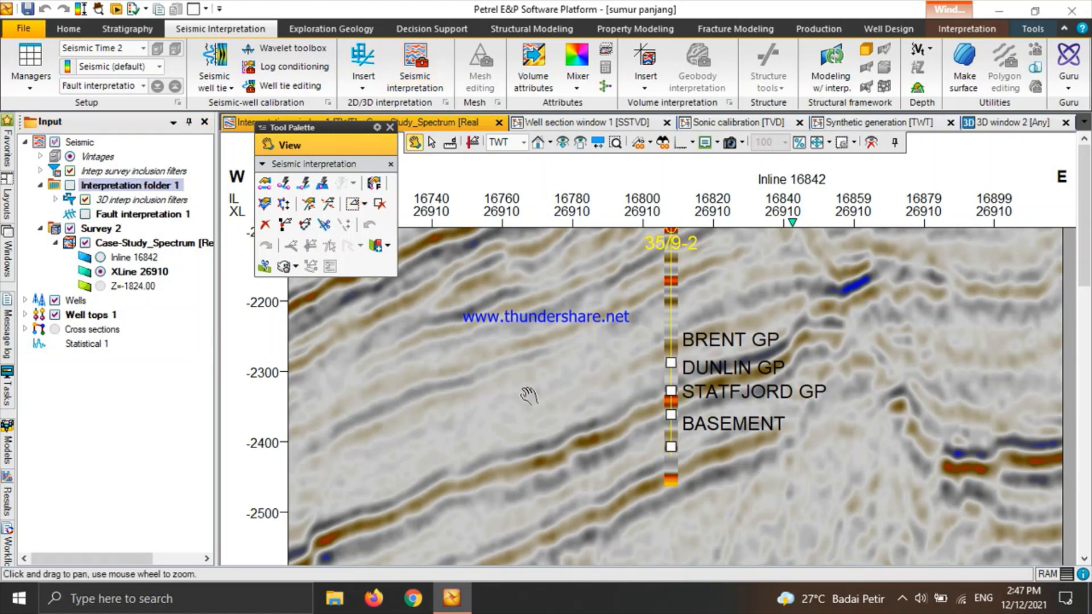
{"action": "scroll", "coordinate": [532, 397], "scroll_direction": "down", "scroll_amount": 2}
{"action": "scroll", "coordinate": [535, 399], "scroll_direction": "down", "scroll_amount": 2}
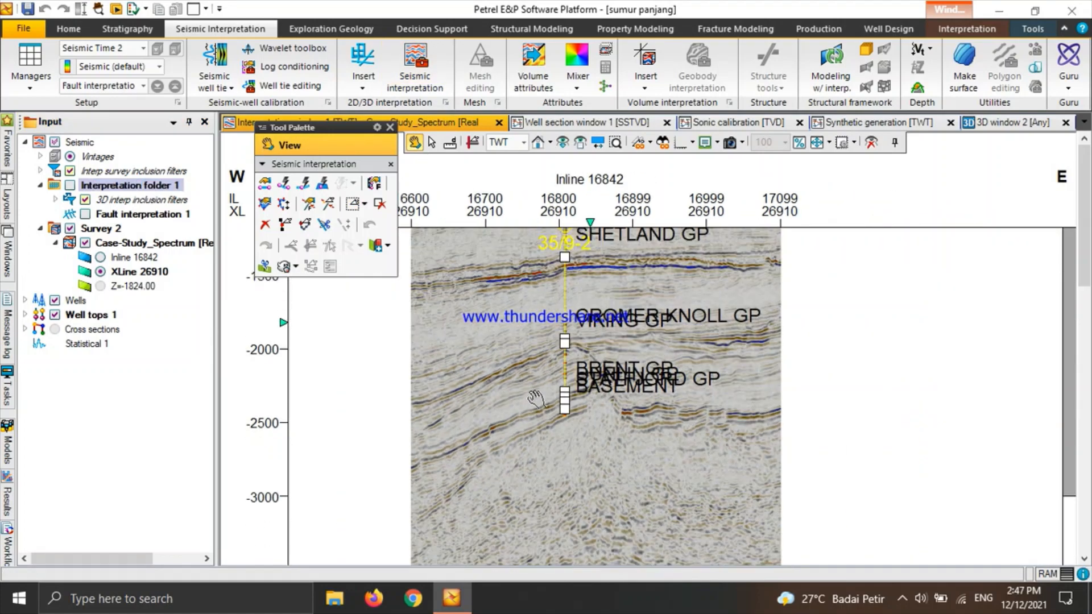
{"action": "scroll", "coordinate": [534, 398], "scroll_direction": "up", "scroll_amount": 2}
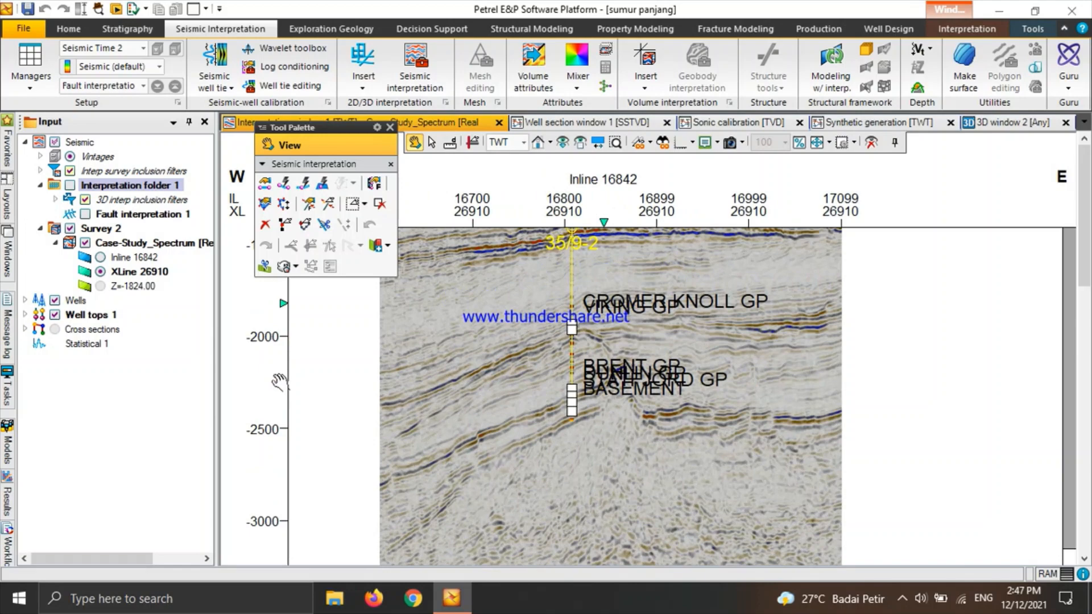
{"action": "left_click", "coordinate": [54, 315]}
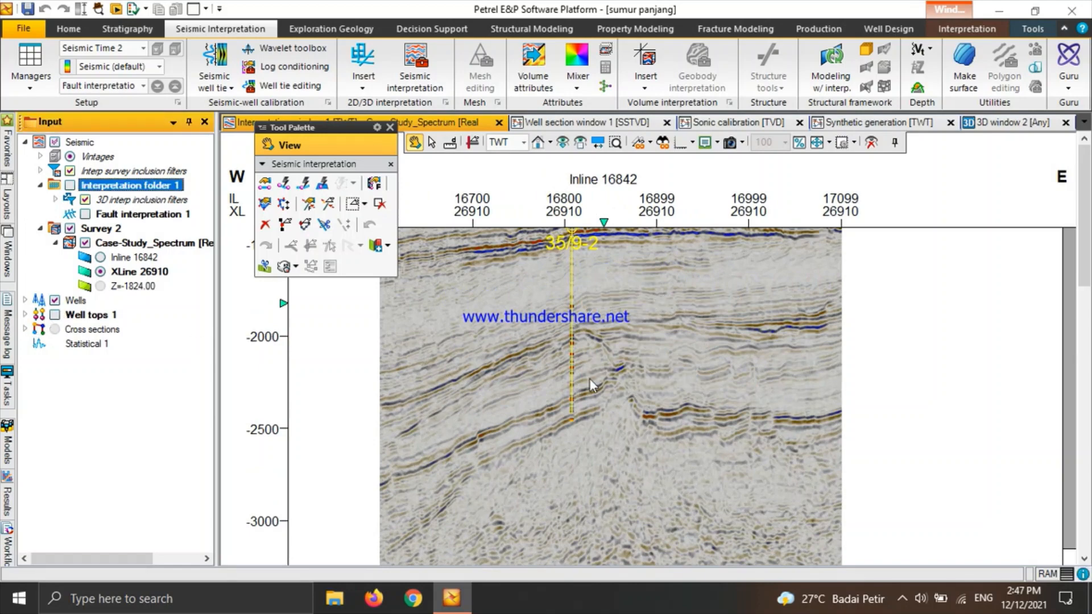
- Examine the reflectors on XLine 26910 east of well 35/9-2 for fault offsets
{"action": "scroll", "coordinate": [677, 351], "scroll_direction": "up", "scroll_amount": 2}
{"action": "scroll", "coordinate": [677, 351], "scroll_direction": "up", "scroll_amount": 2}
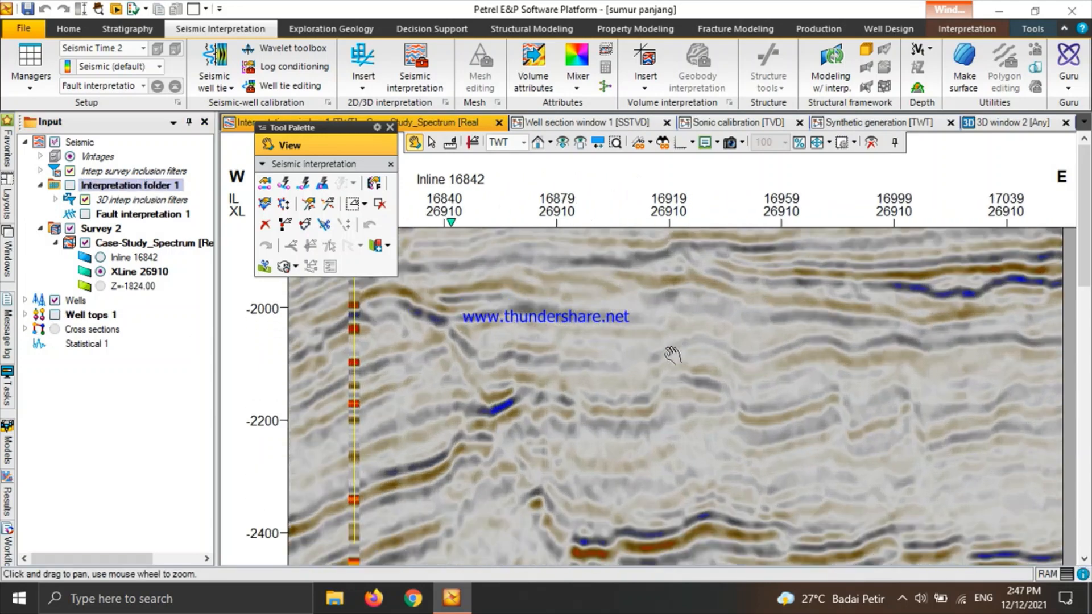
{"action": "scroll", "coordinate": [653, 372], "scroll_direction": "down", "scroll_amount": 3}
{"action": "scroll", "coordinate": [687, 384], "scroll_direction": "down", "scroll_amount": 2}
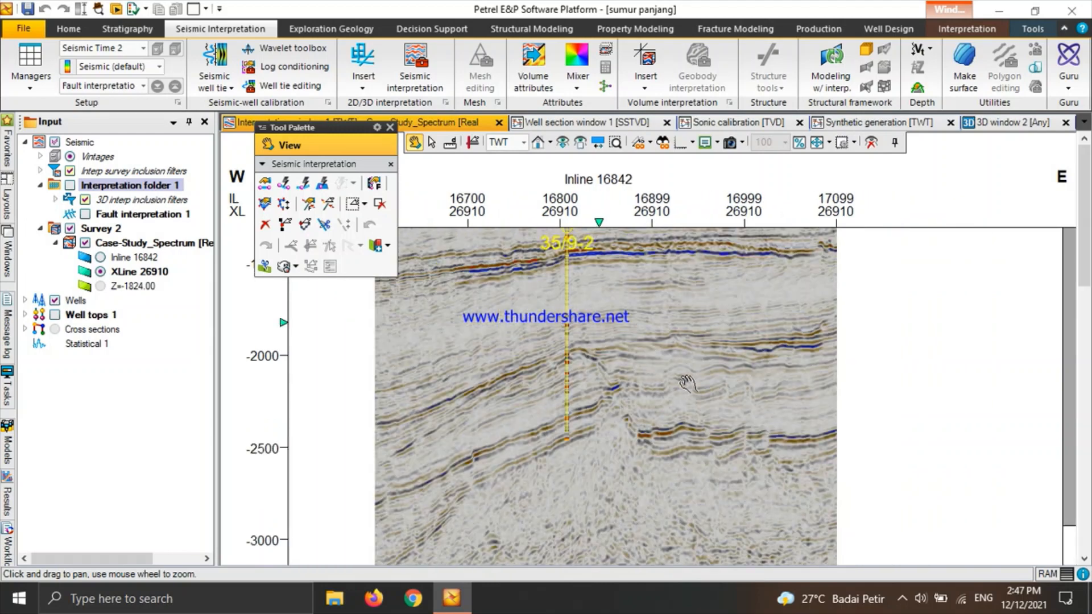
{"action": "scroll", "coordinate": [688, 384], "scroll_direction": "up", "scroll_amount": 1}
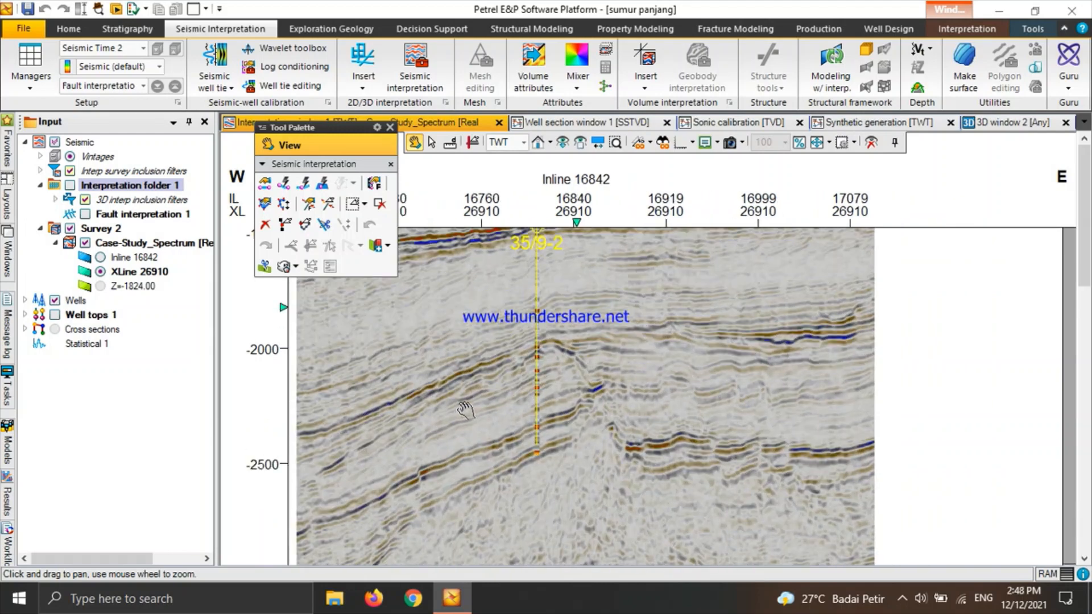
{"action": "left_click_drag", "start_coordinate": [648, 377], "coordinate": [607, 294]}
{"action": "left_click_drag", "start_coordinate": [810, 338], "coordinate": [662, 439]}
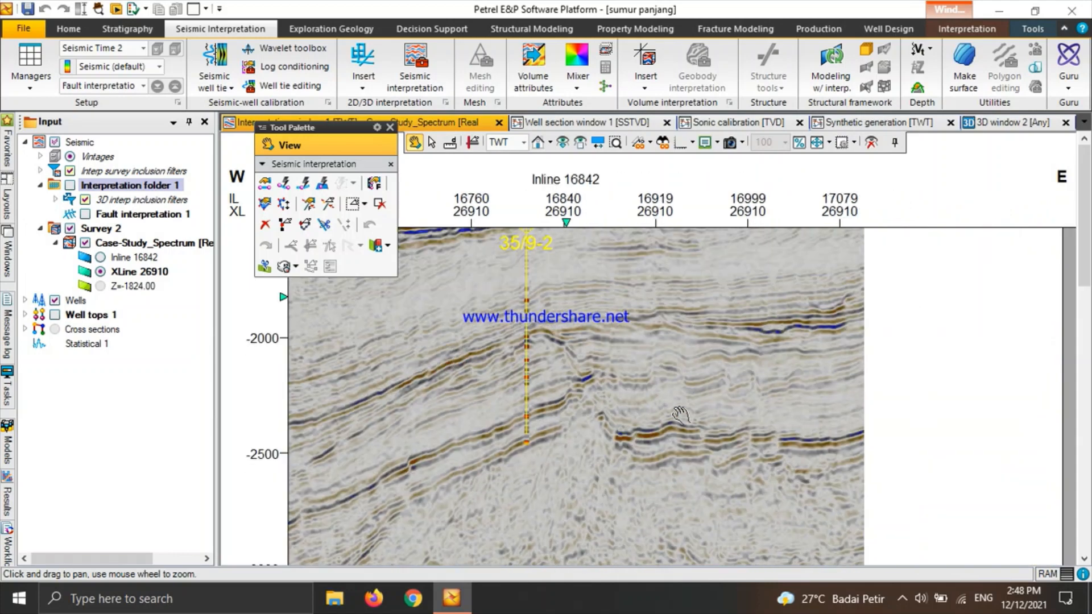
{"action": "left_click_drag", "start_coordinate": [780, 397], "coordinate": [666, 371]}
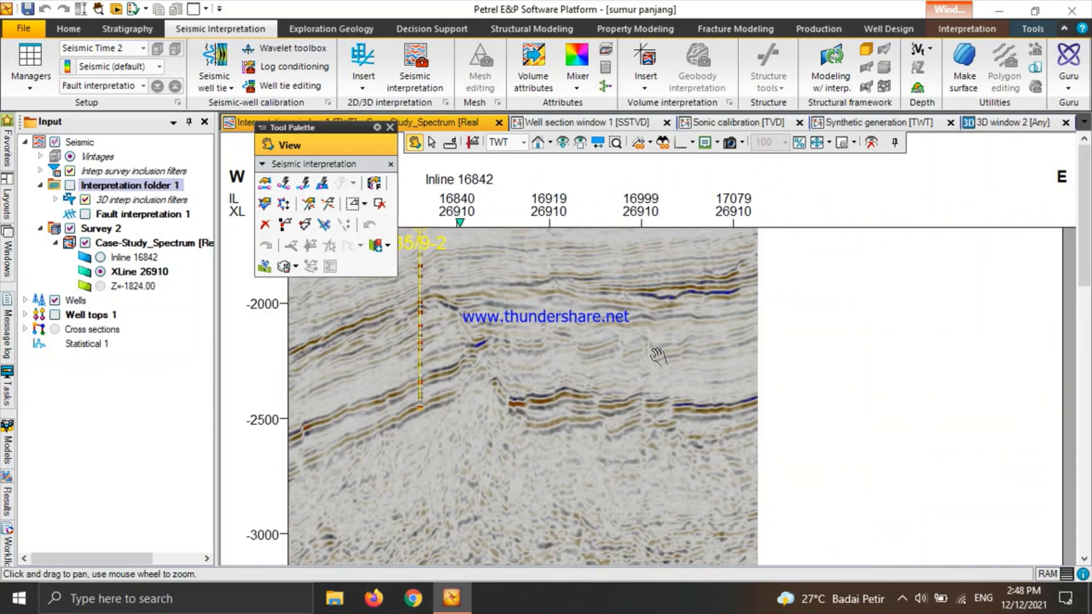
- Interpret a three-point fault on XLine 26910 from about -2123 ms near inline 16940 down eastward to about -2600 ms
{"action": "scroll", "coordinate": [659, 356], "scroll_direction": "up", "scroll_amount": 1}
{"action": "scroll", "coordinate": [563, 378], "scroll_direction": "up", "scroll_amount": 1}
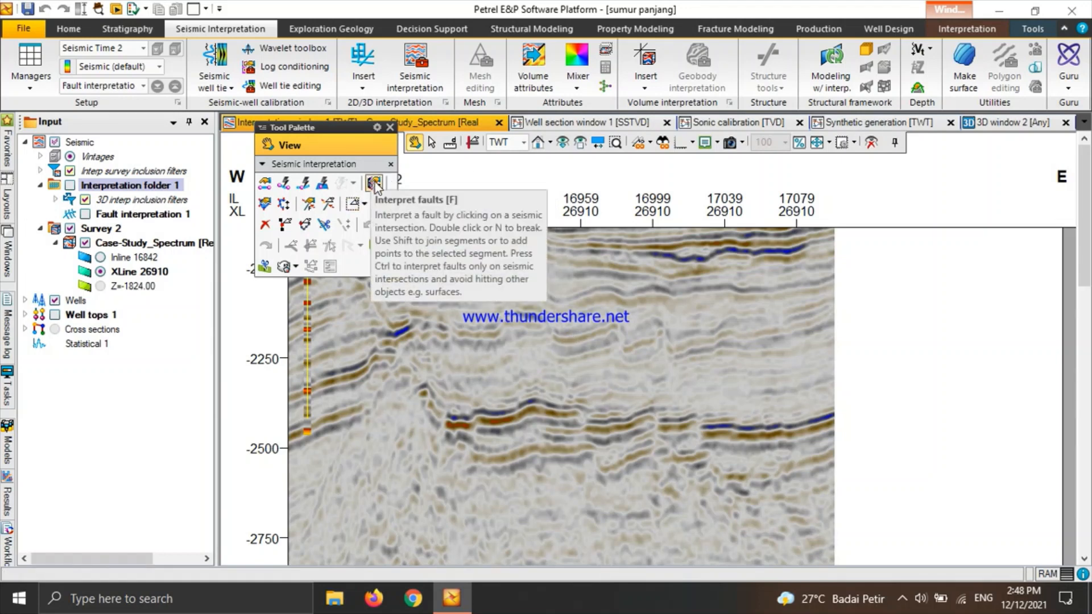
{"action": "left_click", "coordinate": [373, 183]}
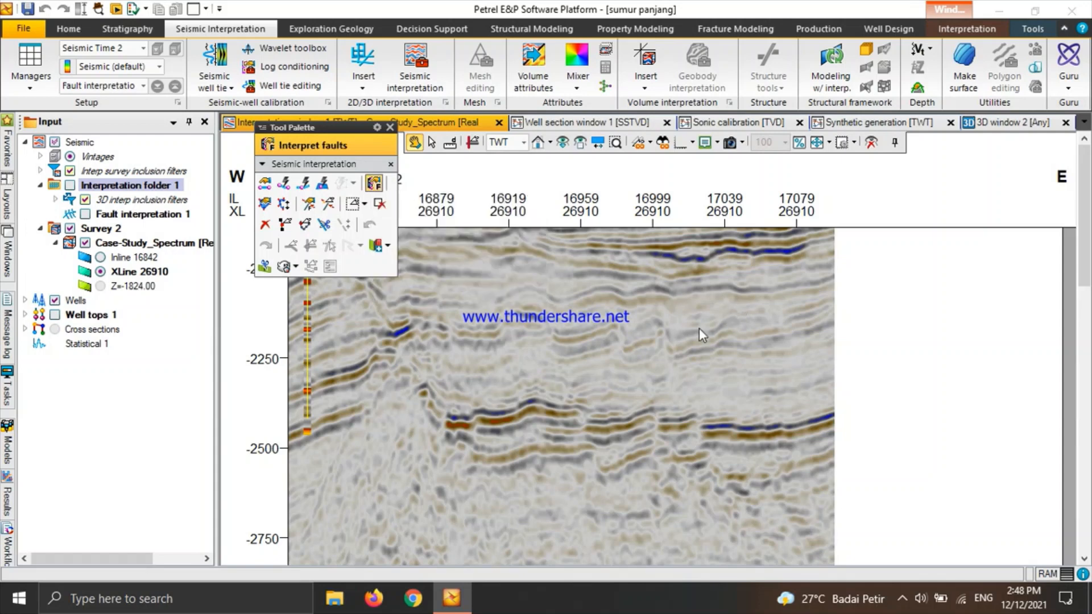
{"action": "left_click", "coordinate": [545, 311]}
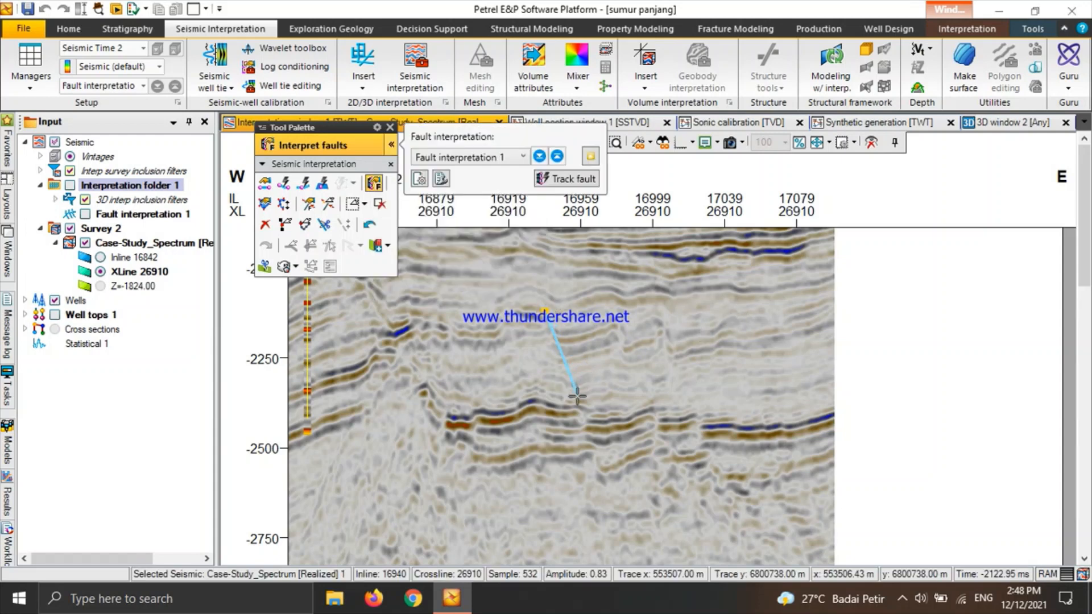
{"action": "left_click", "coordinate": [568, 393]}
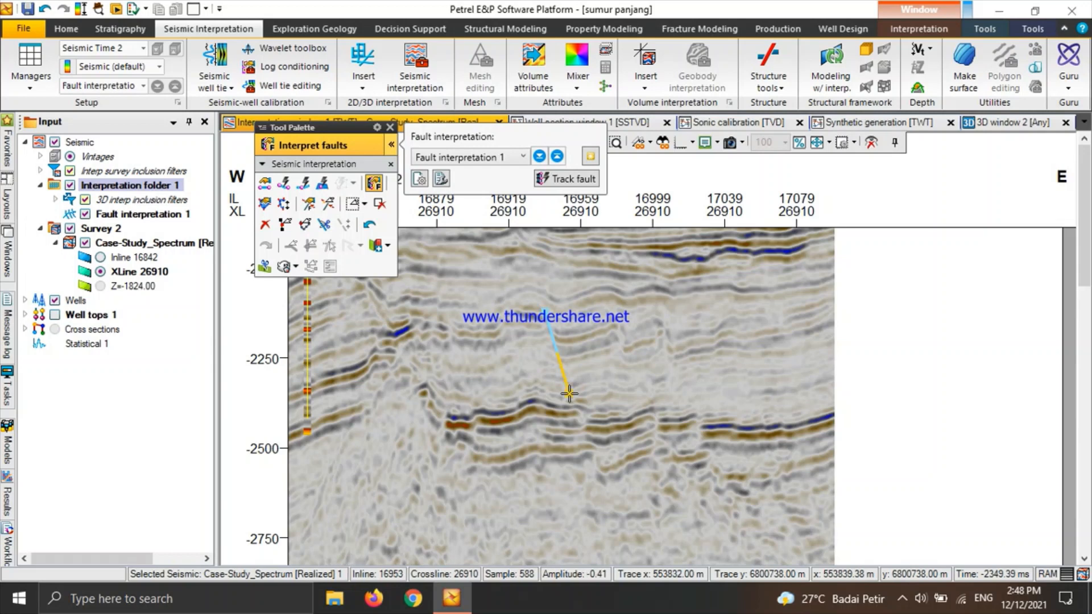
{"action": "left_click", "coordinate": [604, 484]}
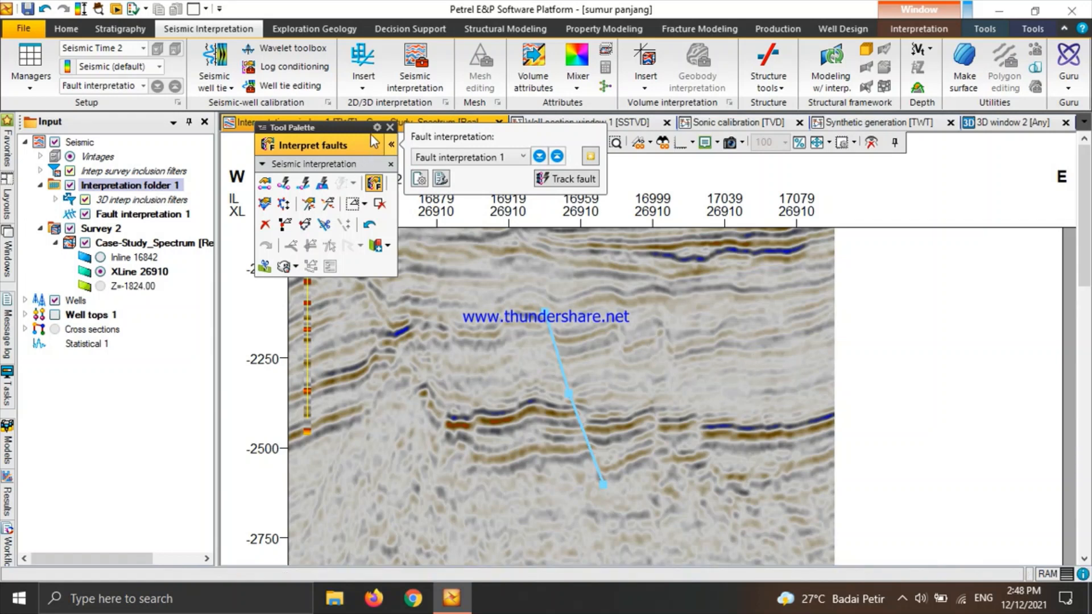
- Move the tool palette lower on the section and open the intersection player for XLine 26910
{"action": "left_click_drag", "start_coordinate": [370, 130], "coordinate": [419, 204]}
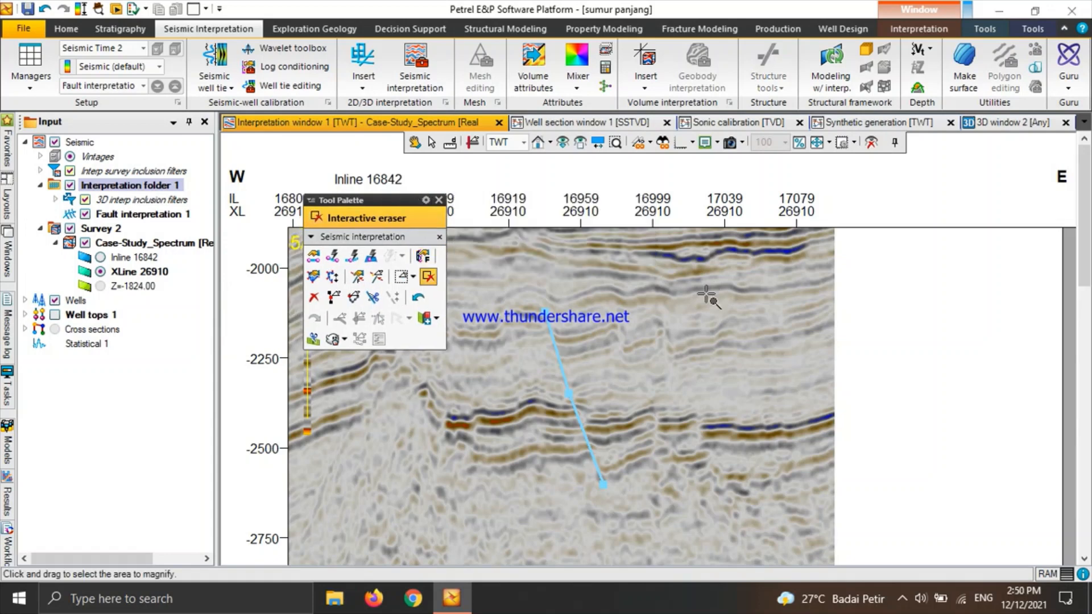
{"action": "key", "text": "z"}
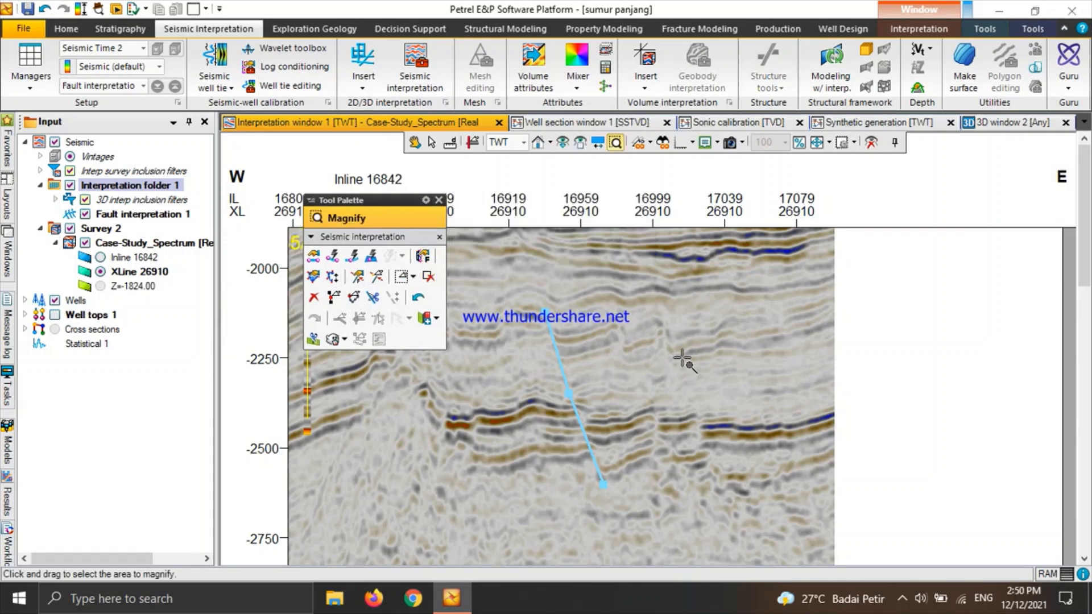
{"action": "right_click", "coordinate": [693, 320]}
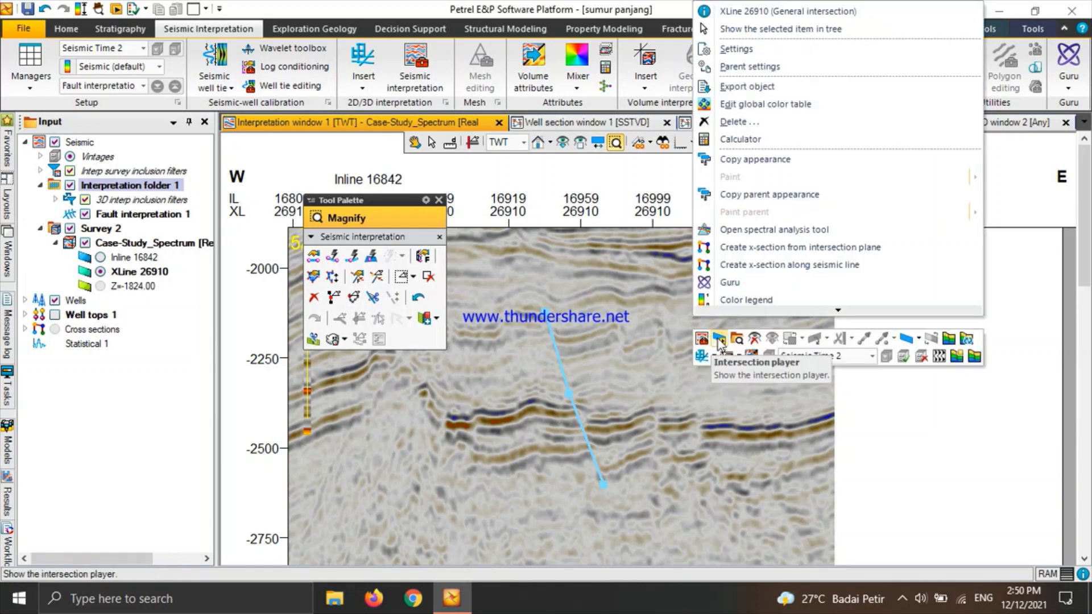
{"action": "left_click", "coordinate": [719, 340]}
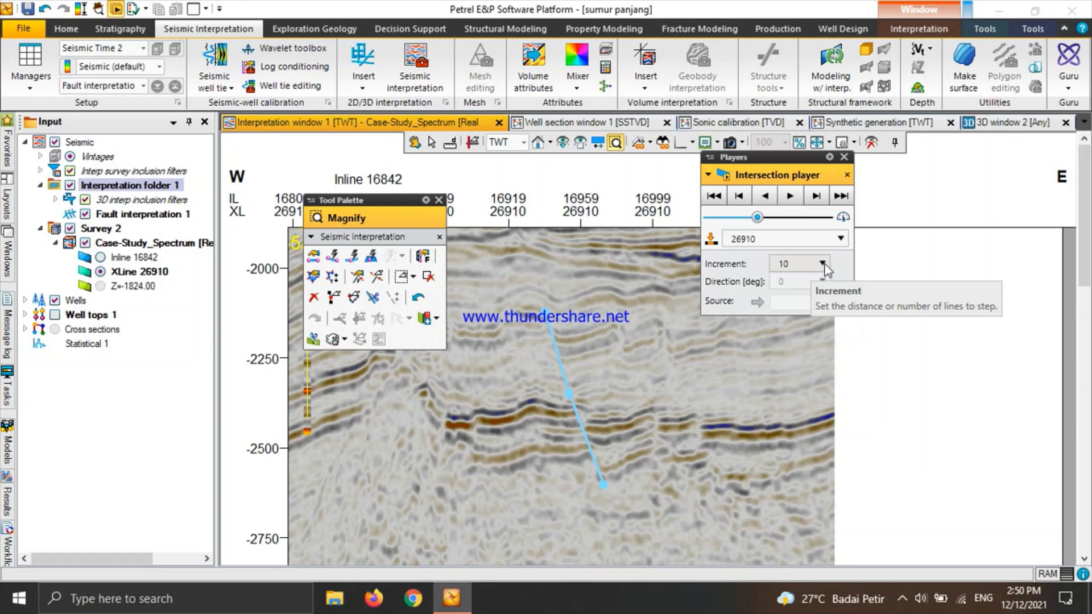
- Set the intersection player increment to 25 and compare XLines 26935 and 26885 with XLine 26910
{"action": "left_click", "coordinate": [822, 263]}
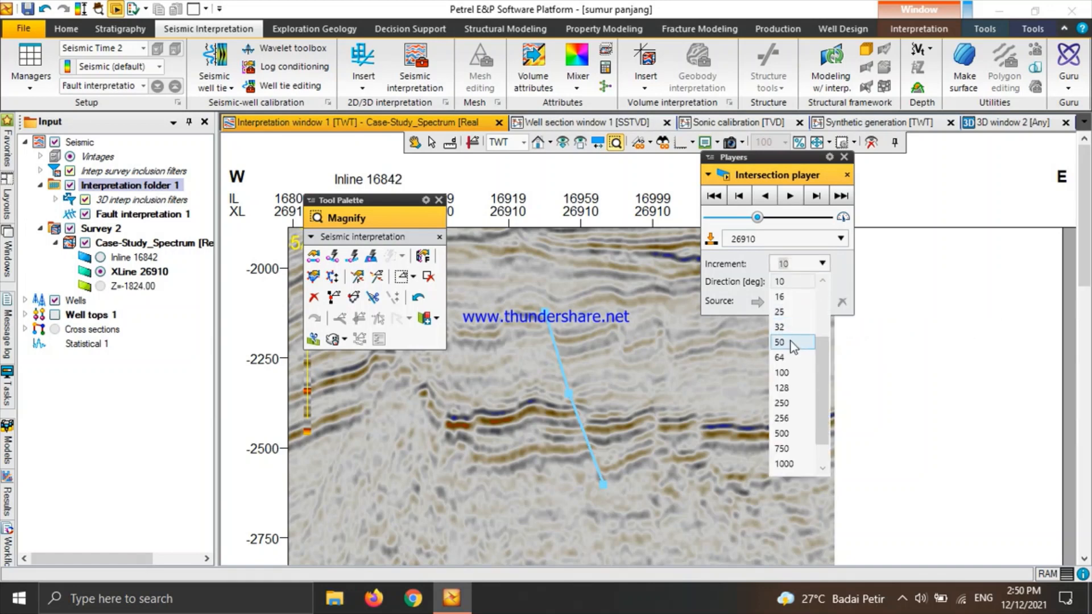
{"action": "scroll", "coordinate": [789, 342], "scroll_direction": "up", "scroll_amount": 2}
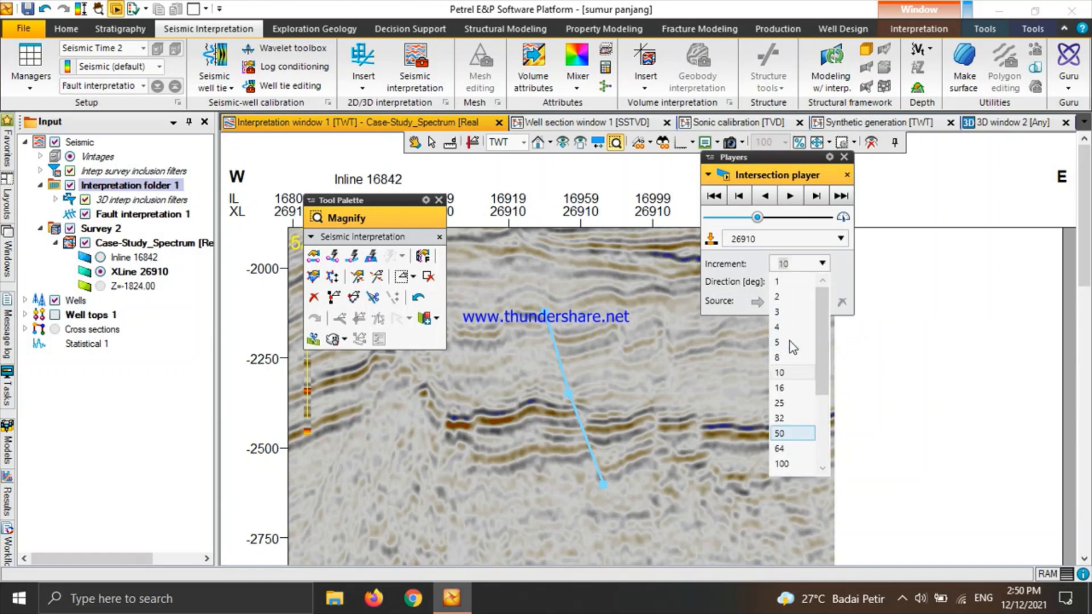
{"action": "left_click", "coordinate": [801, 401]}
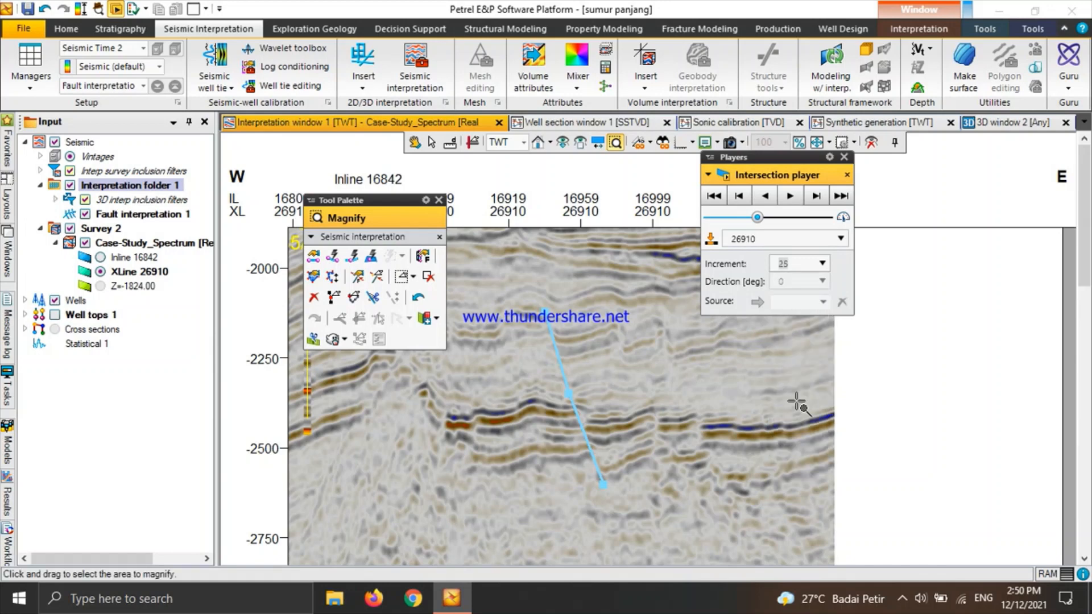
{"action": "left_click", "coordinate": [816, 196]}
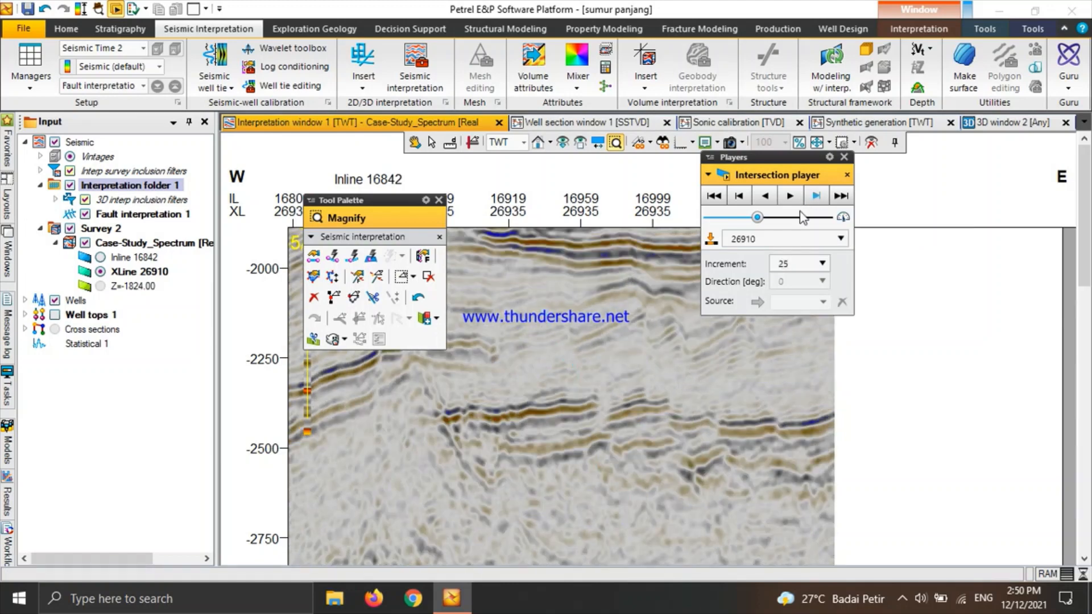
{"action": "left_click", "coordinate": [746, 195]}
{"action": "left_click", "coordinate": [746, 196]}
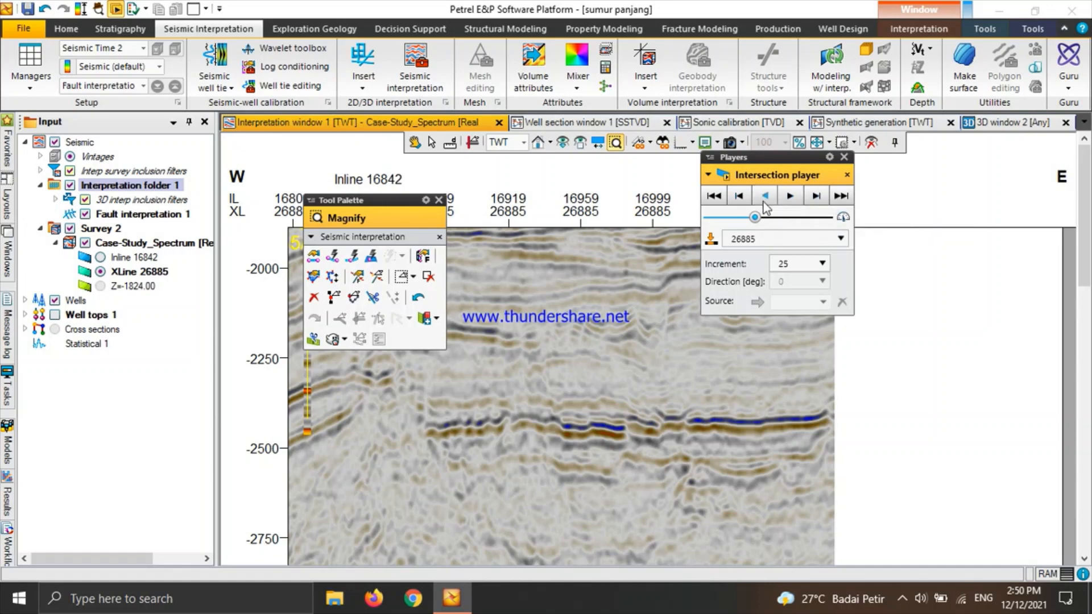
{"action": "left_click", "coordinate": [819, 195]}
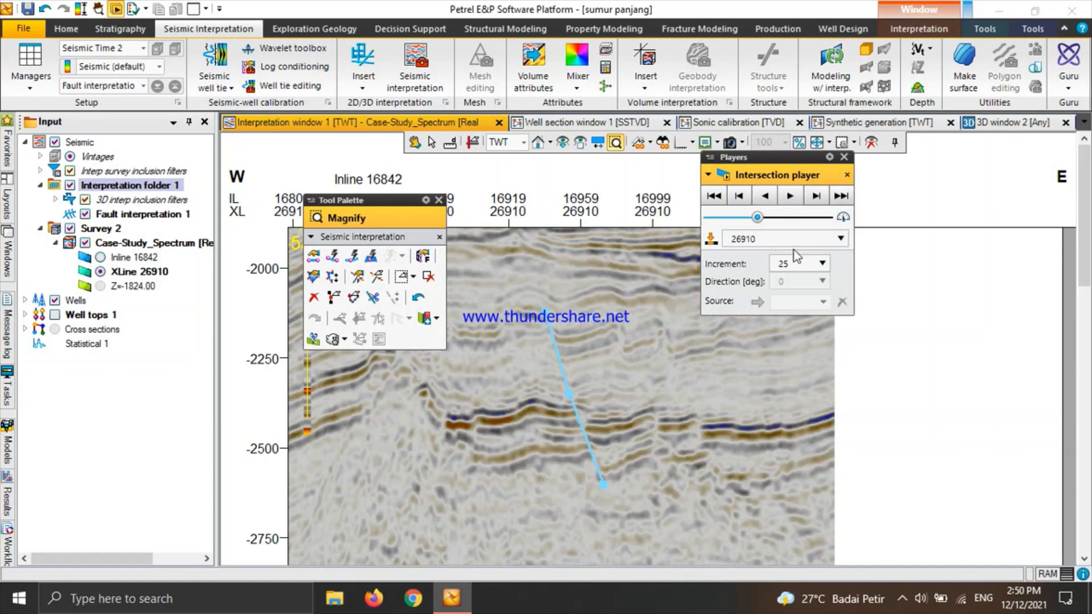
- Set the intersection player increment to 10 and advance the section to XLine 26920
{"action": "left_click", "coordinate": [822, 263]}
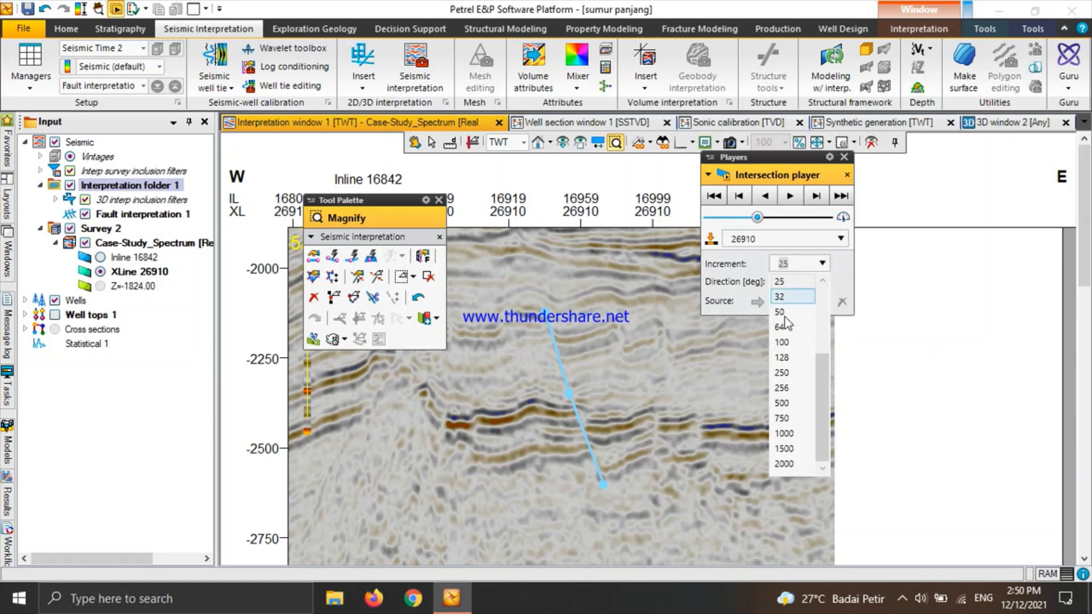
{"action": "scroll", "coordinate": [787, 316], "scroll_direction": "up", "scroll_amount": 3}
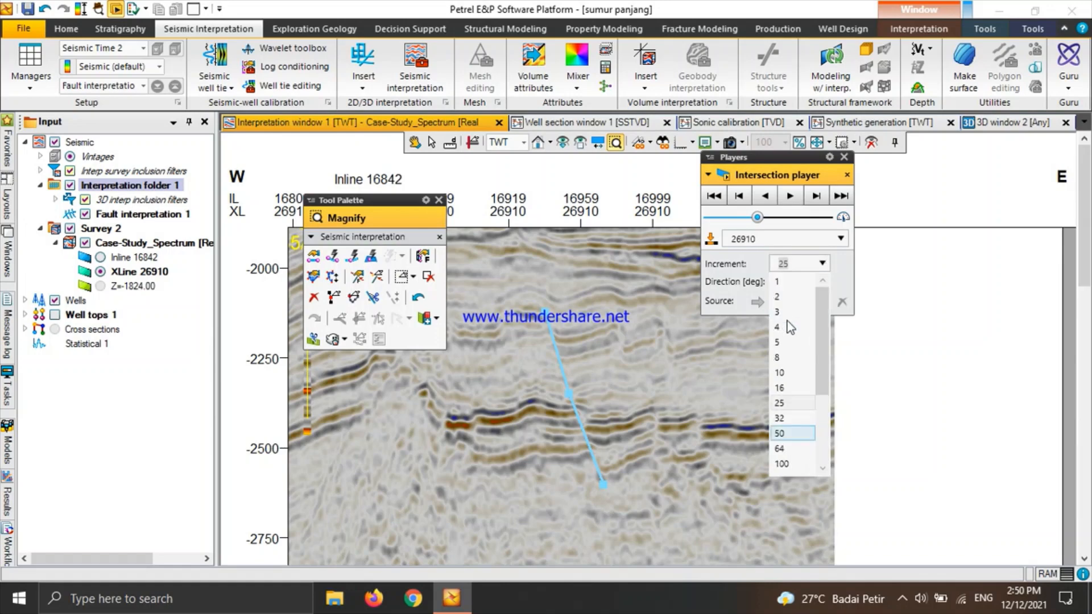
{"action": "left_click", "coordinate": [802, 377]}
{"action": "left_click", "coordinate": [817, 195]}
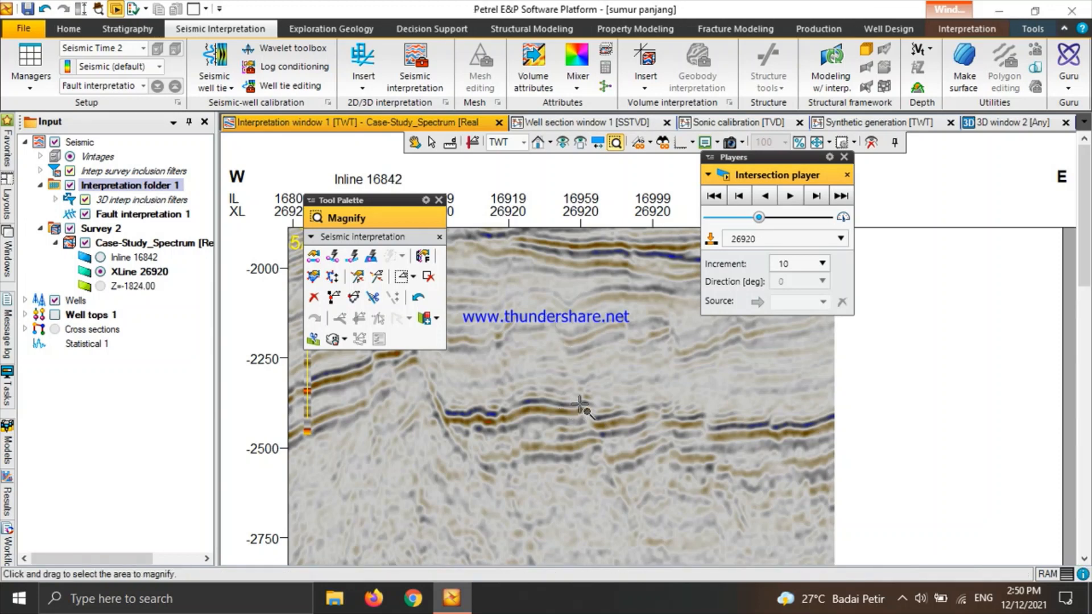
- Interpret Fault interpretation 1 on XLine 26920 with three points, from about -2150 ms near inline 16943 down eastward to about -2600 ms
{"action": "left_click", "coordinate": [422, 255]}
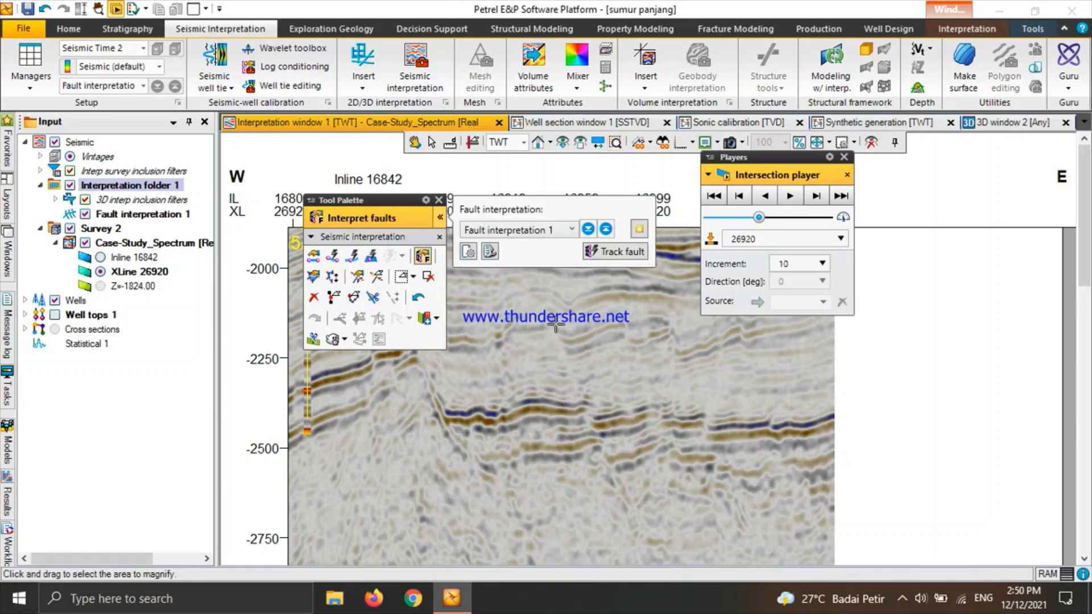
{"action": "left_click", "coordinate": [552, 323]}
{"action": "left_click", "coordinate": [586, 404]}
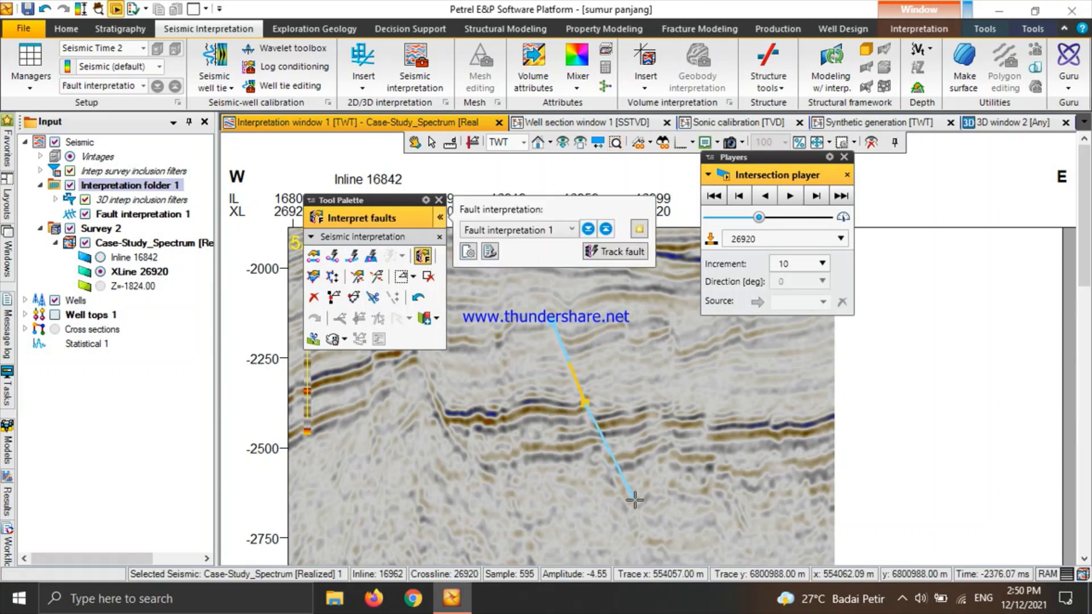
{"action": "left_click", "coordinate": [621, 484]}
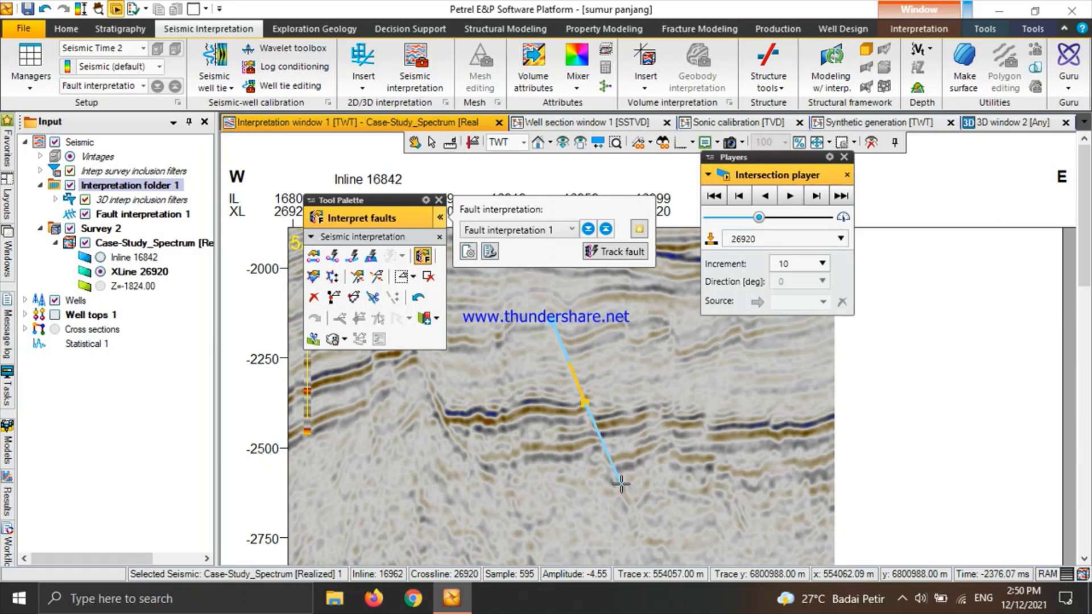
- Advance to XLine 26930 and interpret the same fault with three points, from about -2155 ms near inline 16948 to about -2627 ms near inline 16986
{"action": "left_click", "coordinate": [816, 196]}
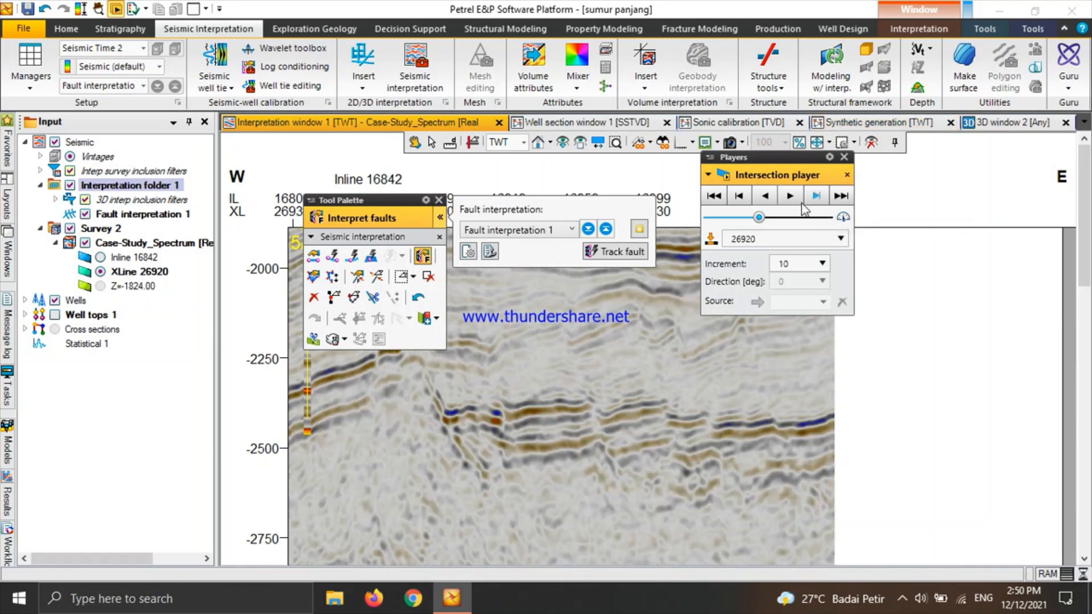
{"action": "left_click", "coordinate": [561, 324]}
{"action": "left_click", "coordinate": [589, 399]}
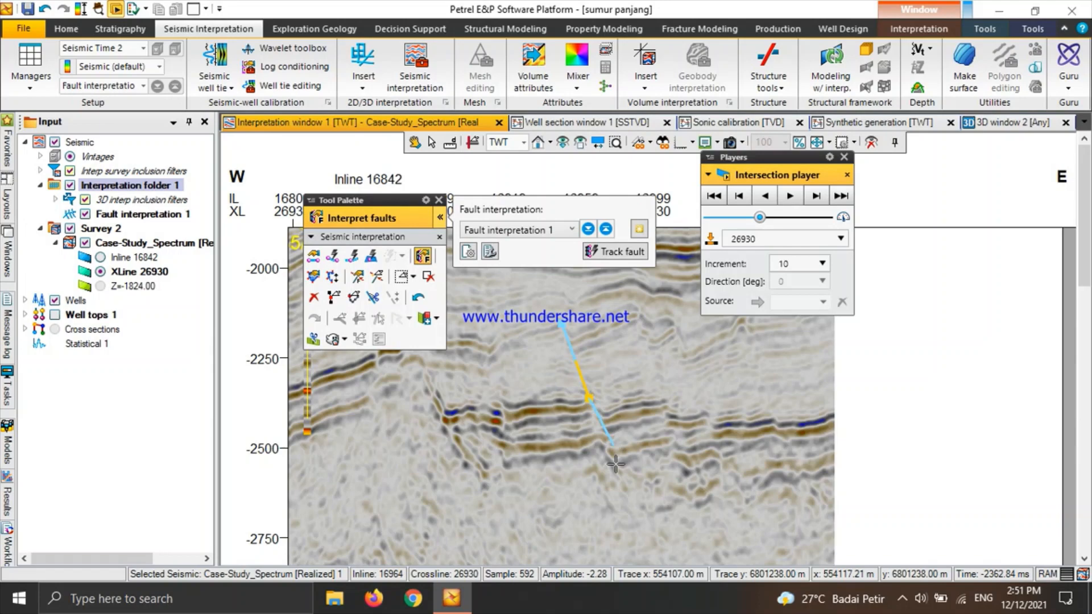
{"action": "left_click", "coordinate": [627, 494]}
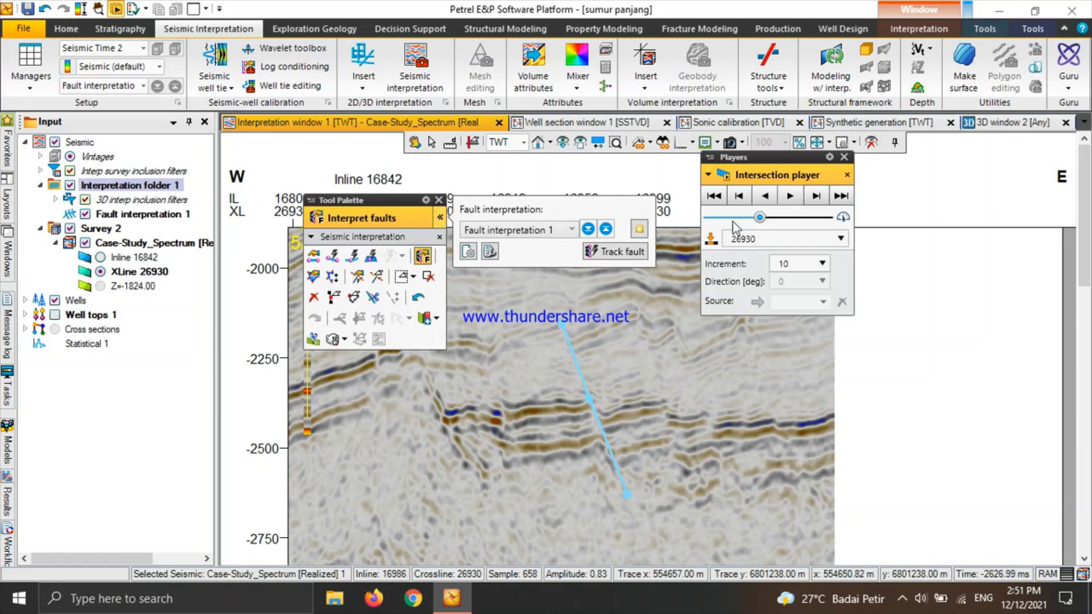
- Step back through the interpreted sections to XLine 26910 and close the intersection player
{"action": "left_click", "coordinate": [739, 197]}
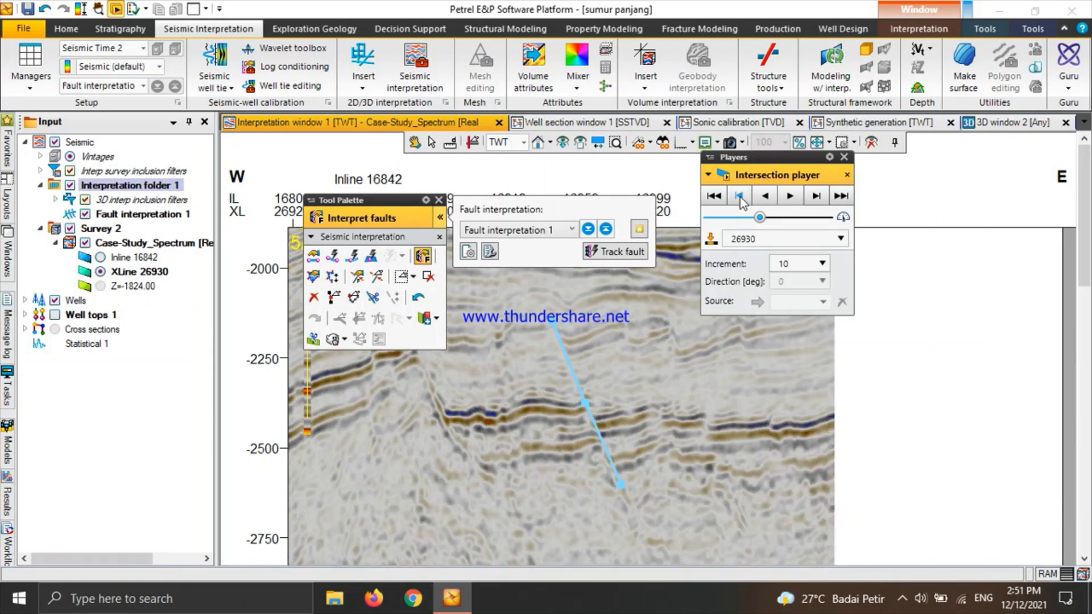
{"action": "double_click", "coordinate": [740, 197]}
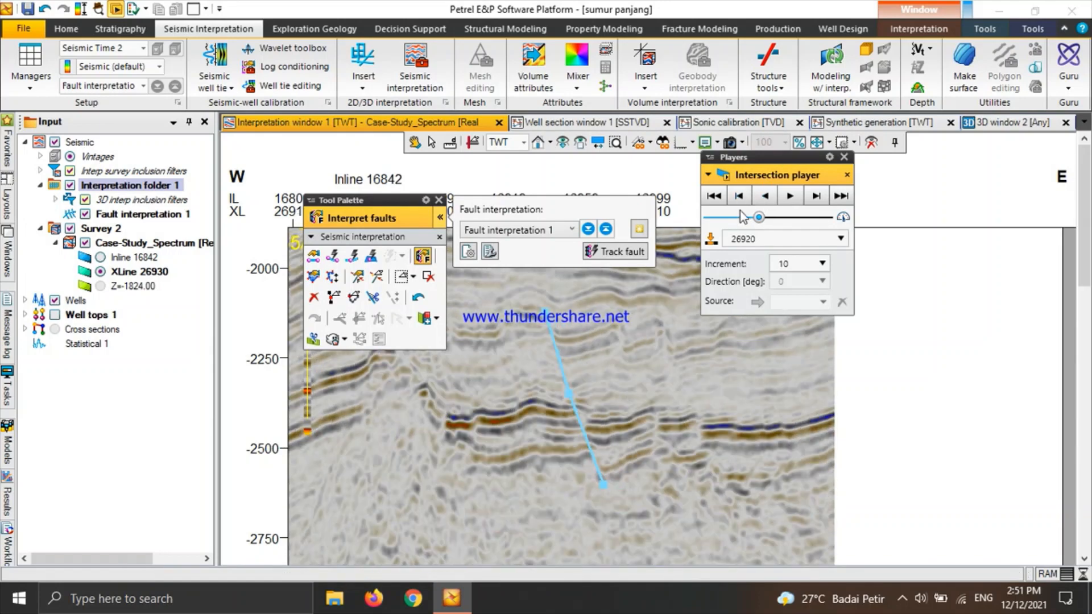
{"action": "left_click", "coordinate": [844, 158]}
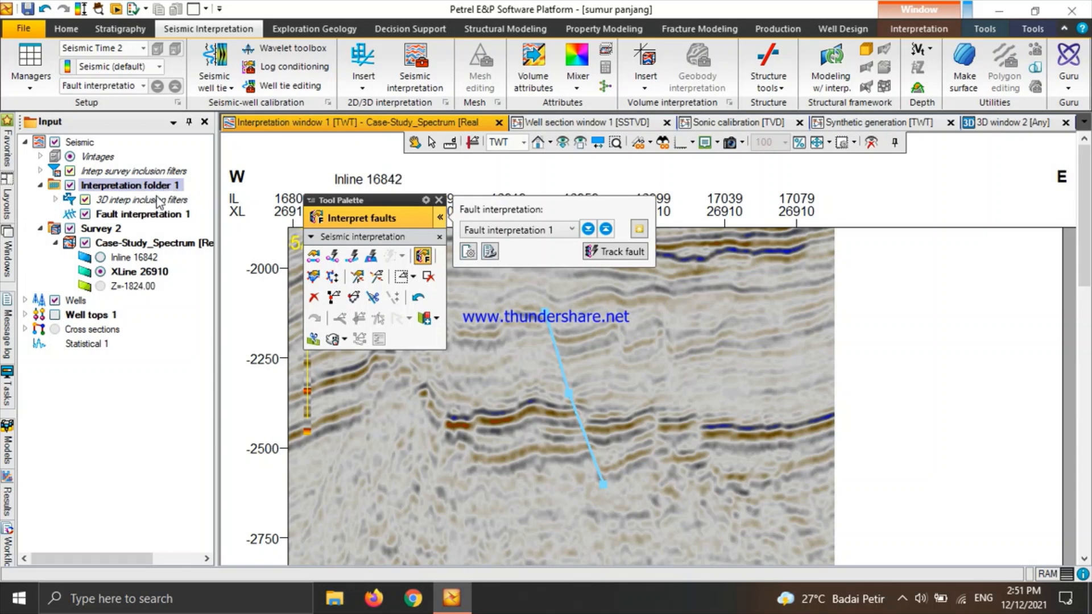
- Add a second fault interpretation to Interpretation folder 1
{"action": "key", "text": "e"}
{"action": "key", "text": "z"}
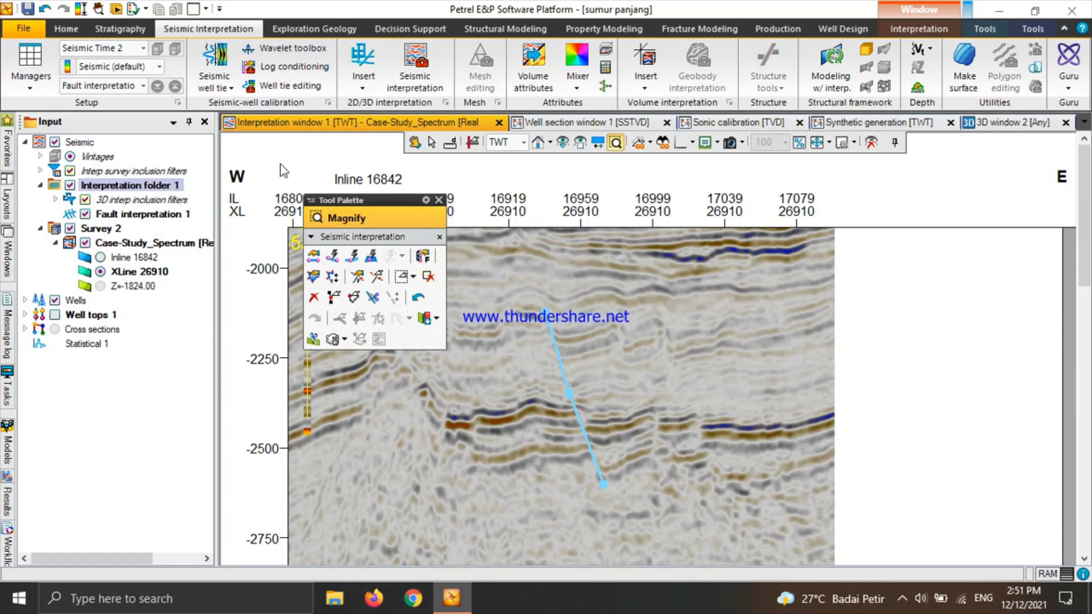
{"action": "left_click", "coordinate": [165, 190]}
{"action": "right_click", "coordinate": [166, 189]}
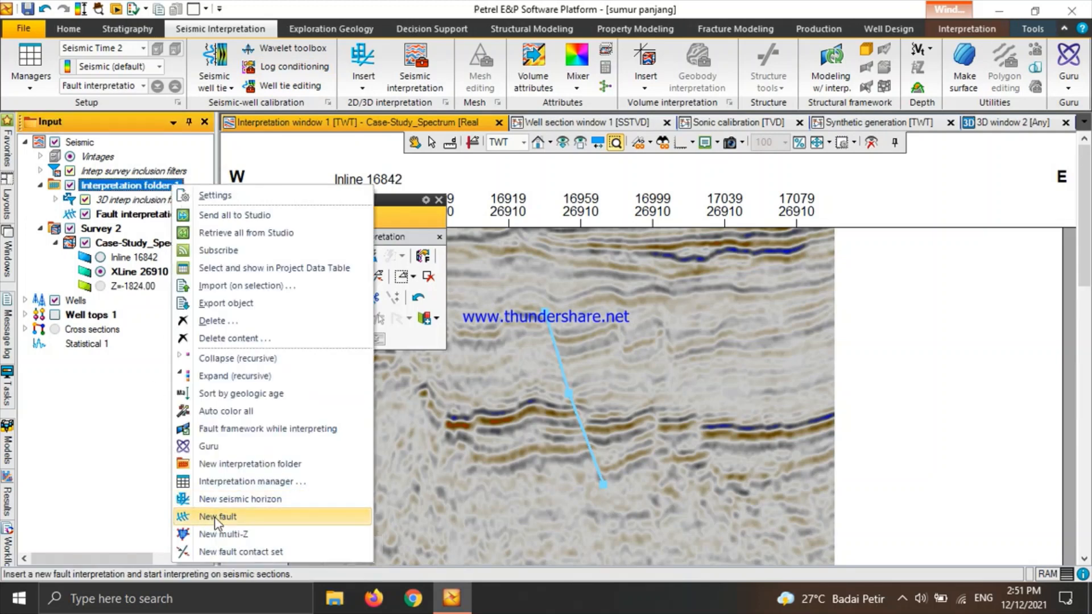
{"action": "left_click", "coordinate": [214, 518]}
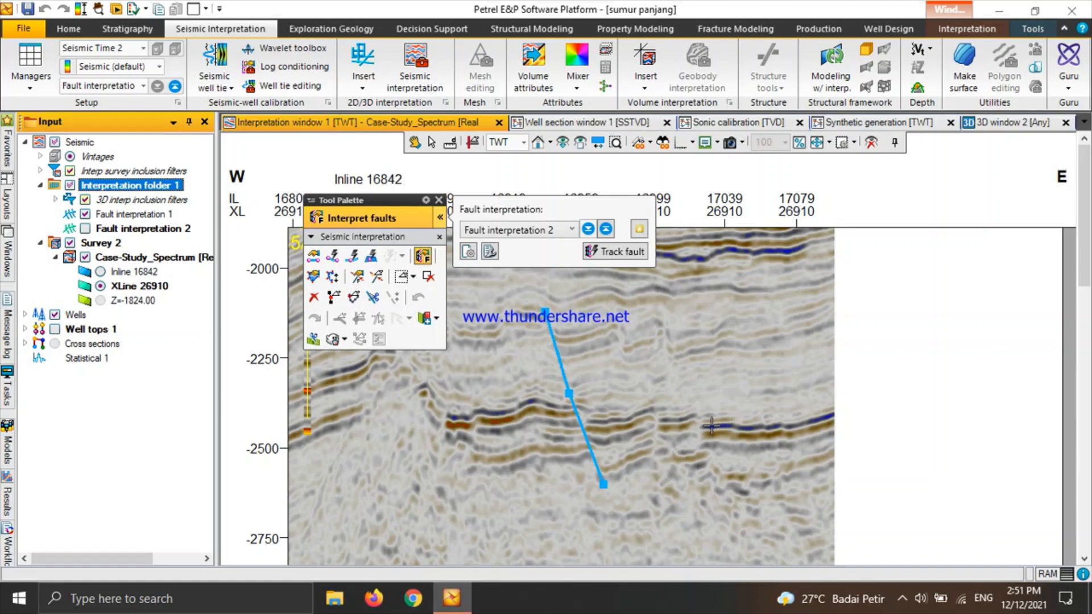
- Interpret a three-point fault east of well 35/9-2 on XLine 26910, from about -2000 ms near inline 16840 down eastward to about -2540 ms
{"action": "left_click_drag", "start_coordinate": [418, 206], "coordinate": [289, 236]}
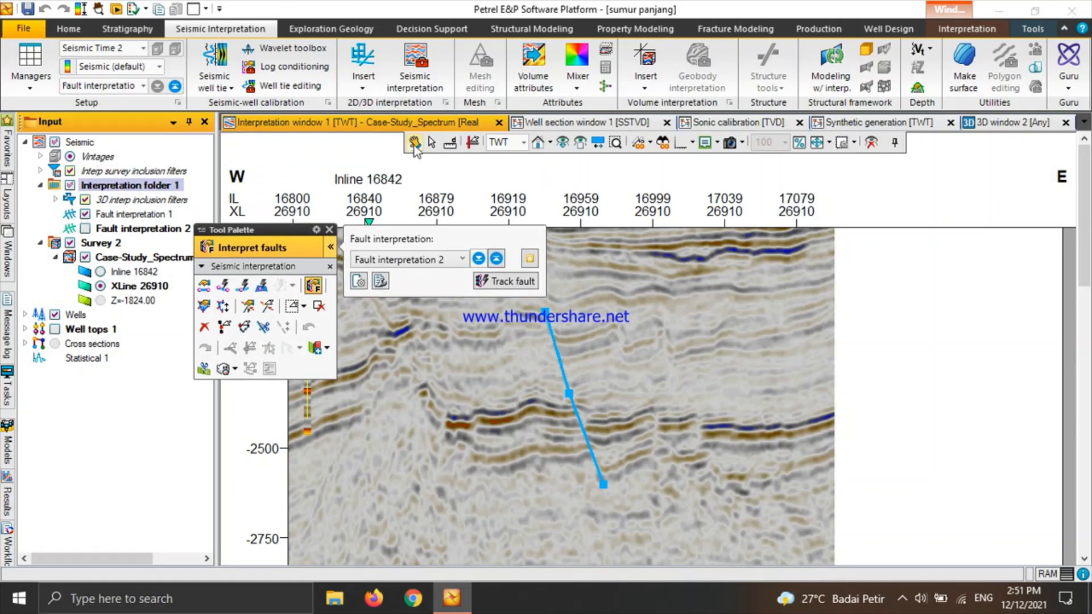
{"action": "left_click", "coordinate": [415, 142]}
{"action": "left_click_drag", "start_coordinate": [512, 387], "coordinate": [922, 263]}
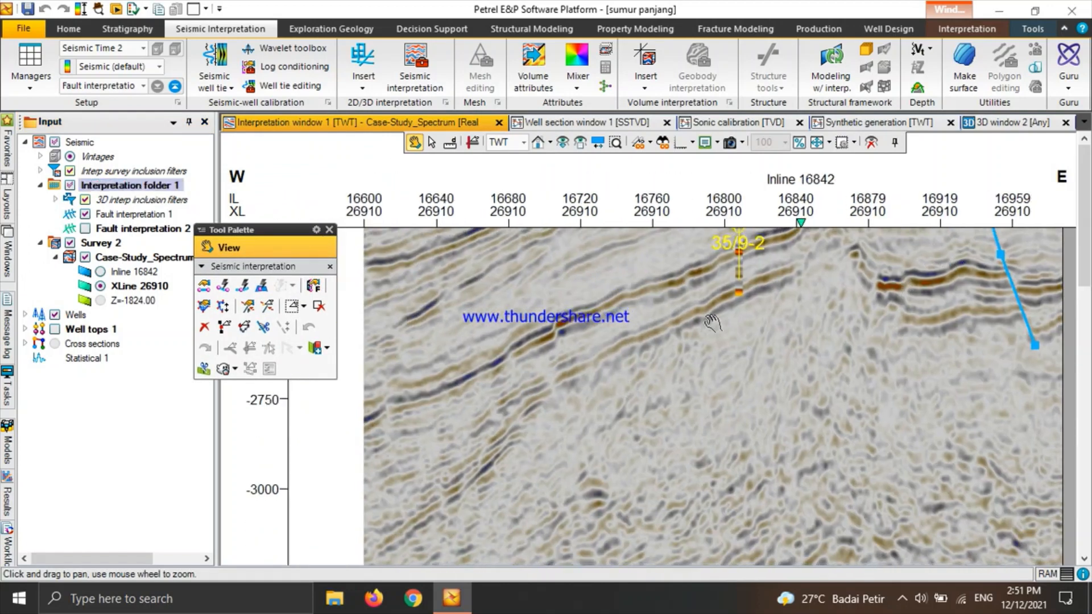
{"action": "left_click_drag", "start_coordinate": [712, 325], "coordinate": [574, 417]}
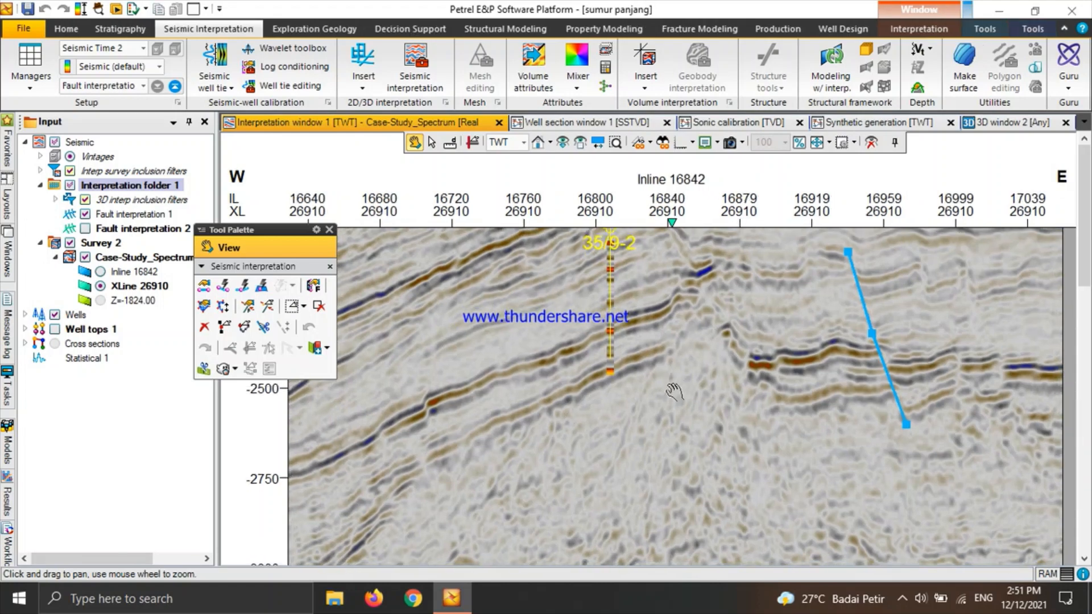
{"action": "left_click_drag", "start_coordinate": [753, 296], "coordinate": [654, 407]}
{"action": "left_click", "coordinate": [314, 285]}
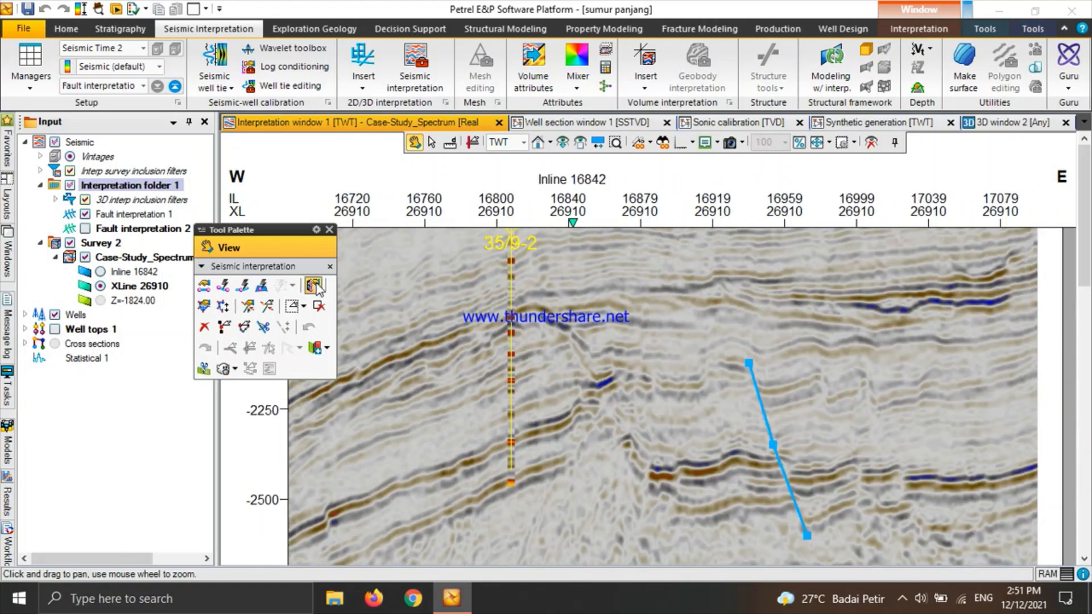
{"action": "left_click", "coordinate": [567, 326]}
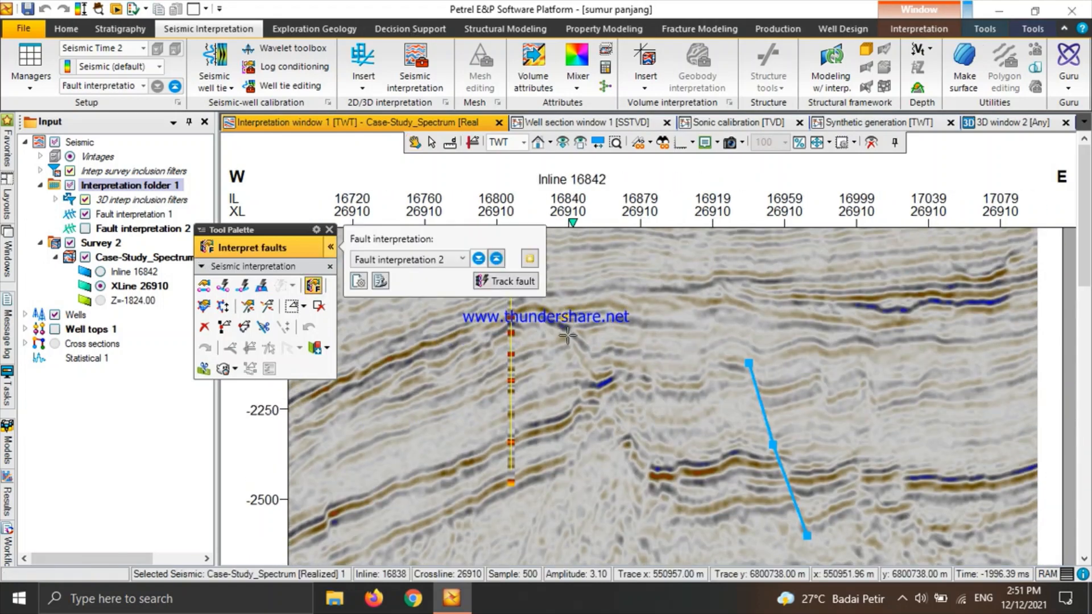
{"action": "left_click", "coordinate": [612, 406]}
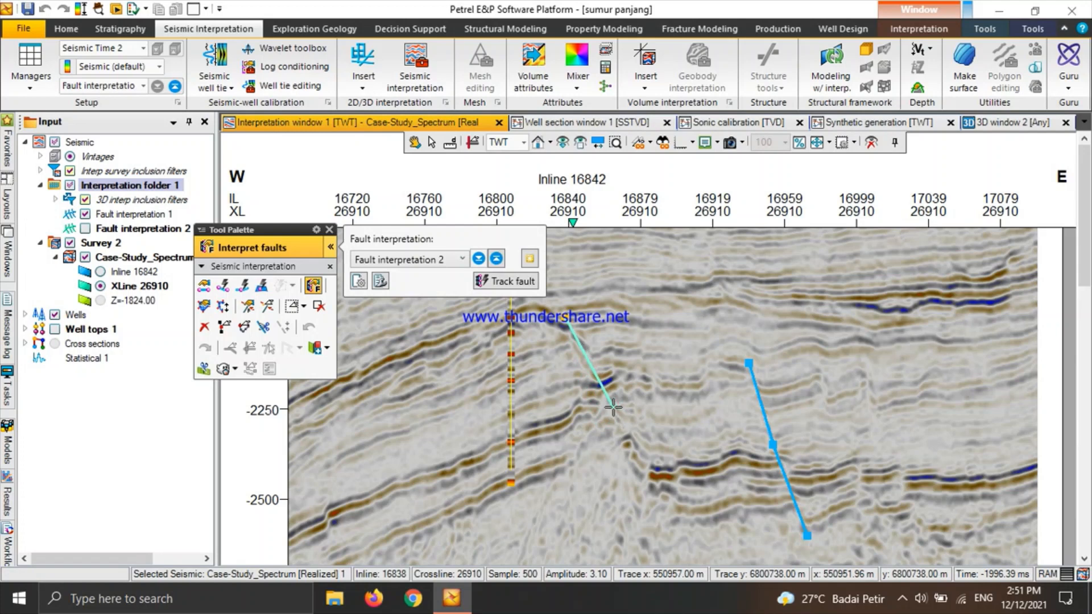
{"action": "double_click", "coordinate": [674, 514]}
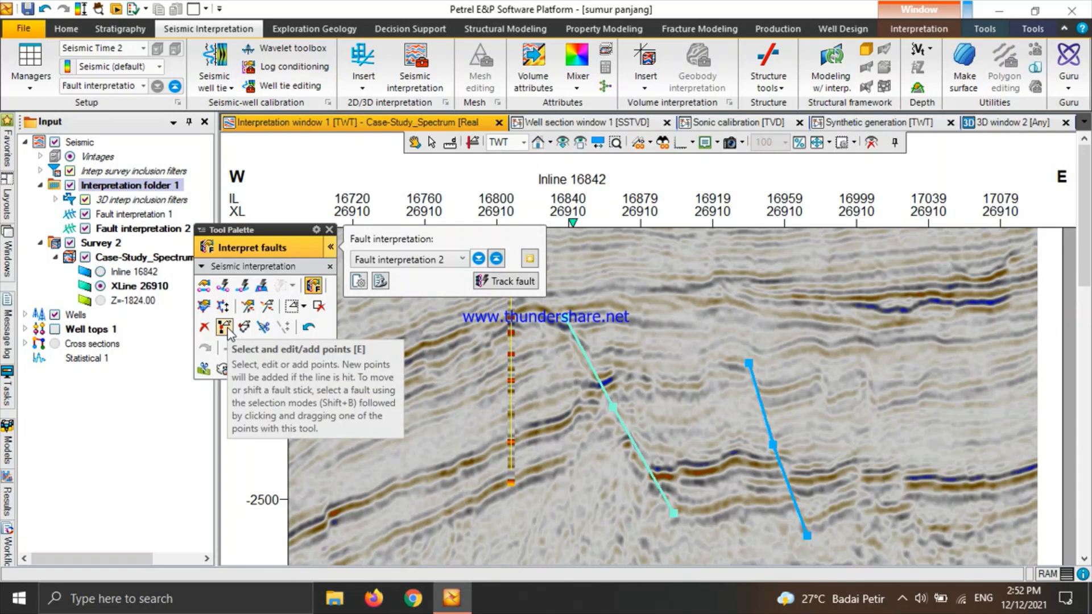
- Move the lowest point of the fault east of well 35/9-2 down to about -2565 ms and adjust its middle point near -2245 ms
{"action": "left_click", "coordinate": [227, 330]}
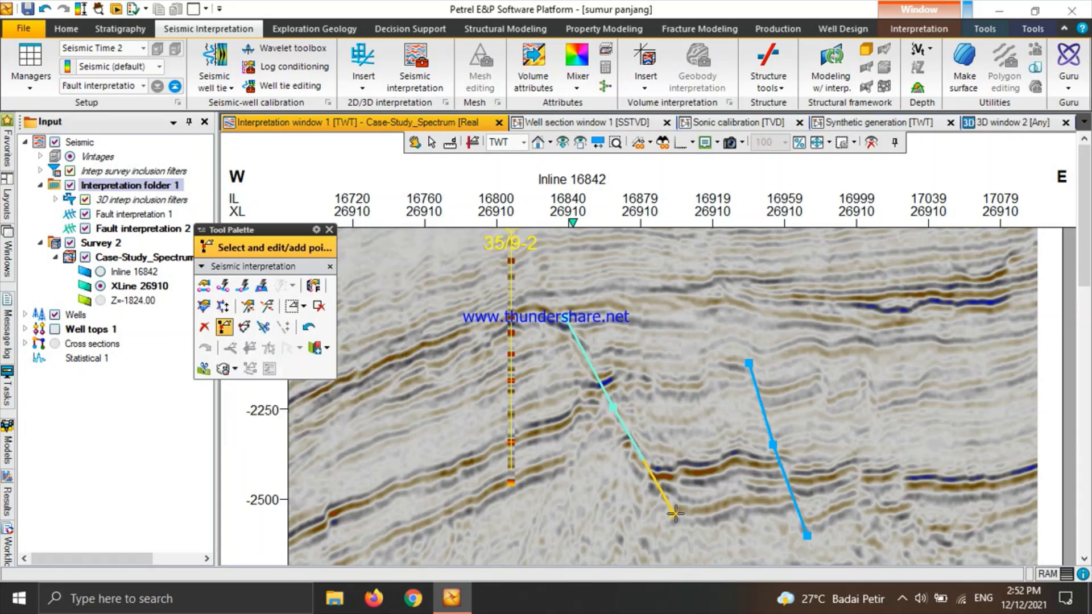
{"action": "mouse_move", "coordinate": [676, 514]}
{"action": "left_mouse_down"}
{"action": "mouse_move", "coordinate": [714, 560]}
{"action": "mouse_move", "coordinate": [677, 522]}
{"action": "left_mouse_up"}
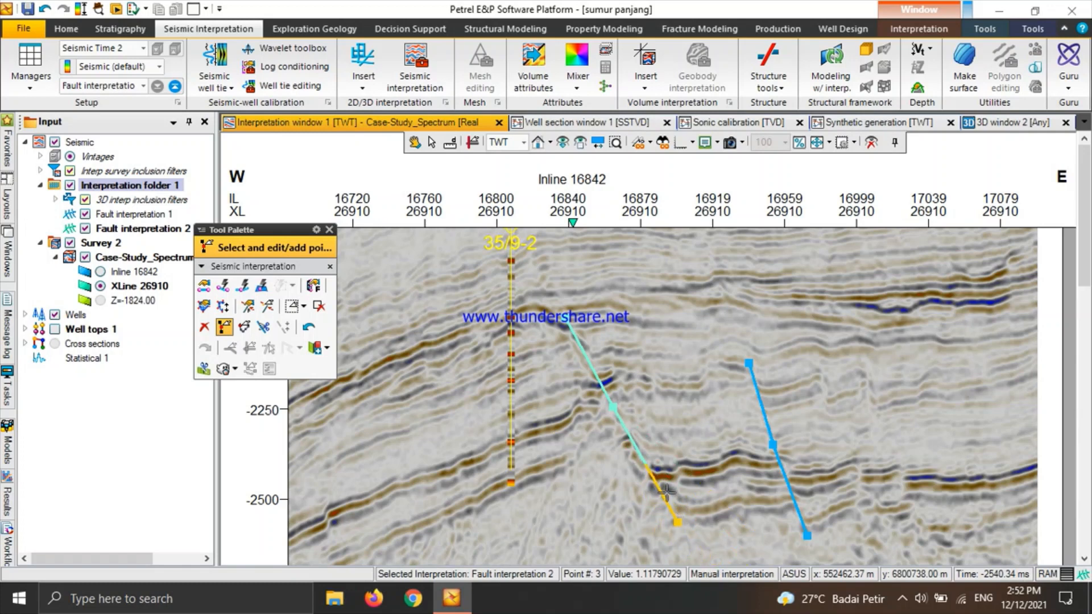
{"action": "left_click", "coordinate": [617, 408]}
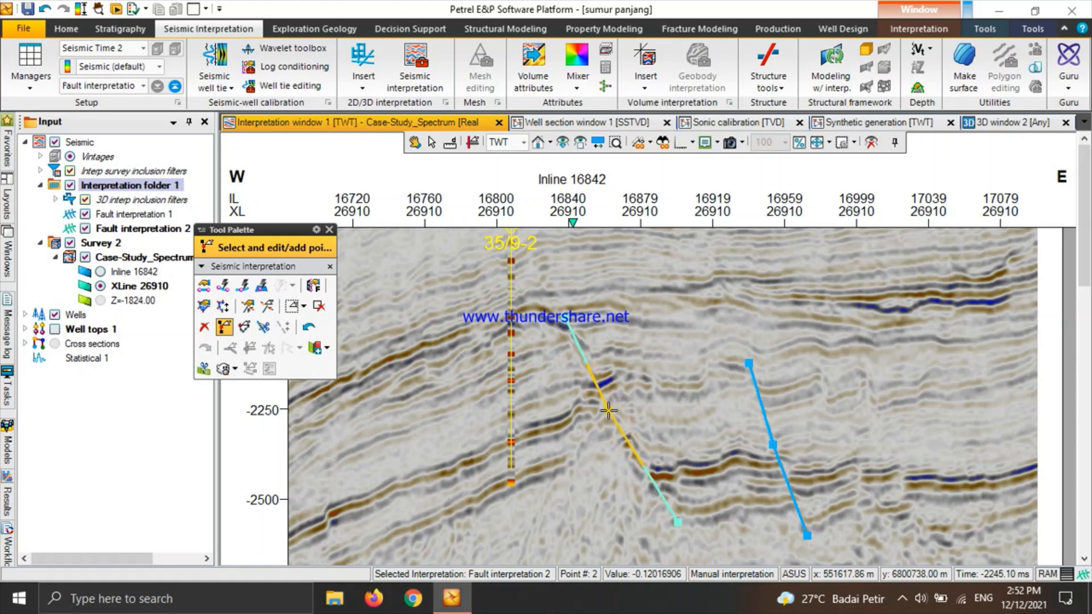
{"action": "left_click_drag", "start_coordinate": [616, 408], "coordinate": [613, 408]}
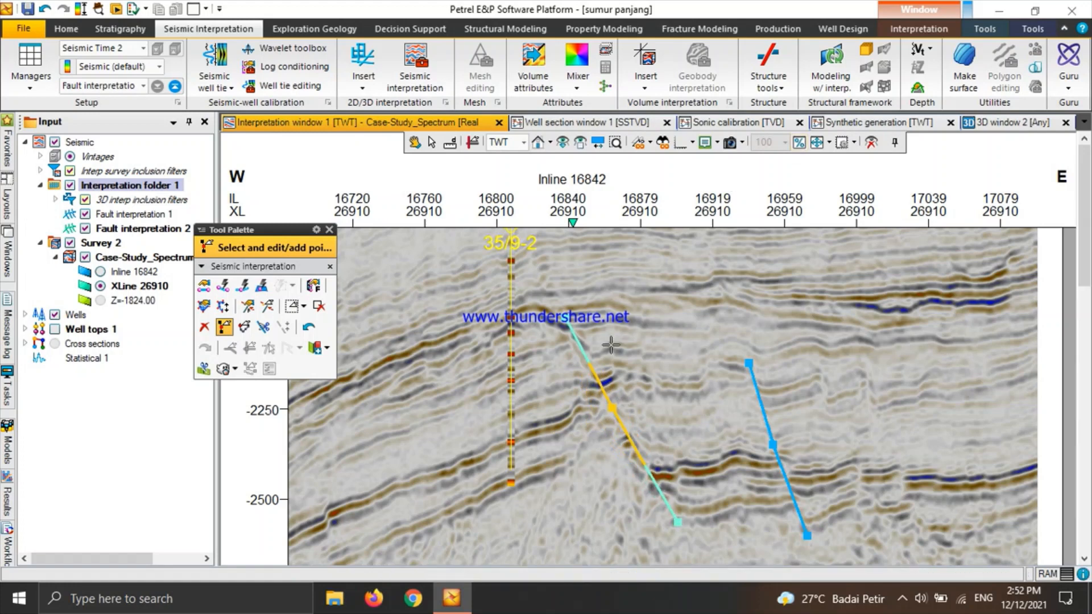
- Erase the lowest and middle points of the Fault interpretation 2 fault on XLine 26910
{"action": "left_click", "coordinate": [318, 306]}
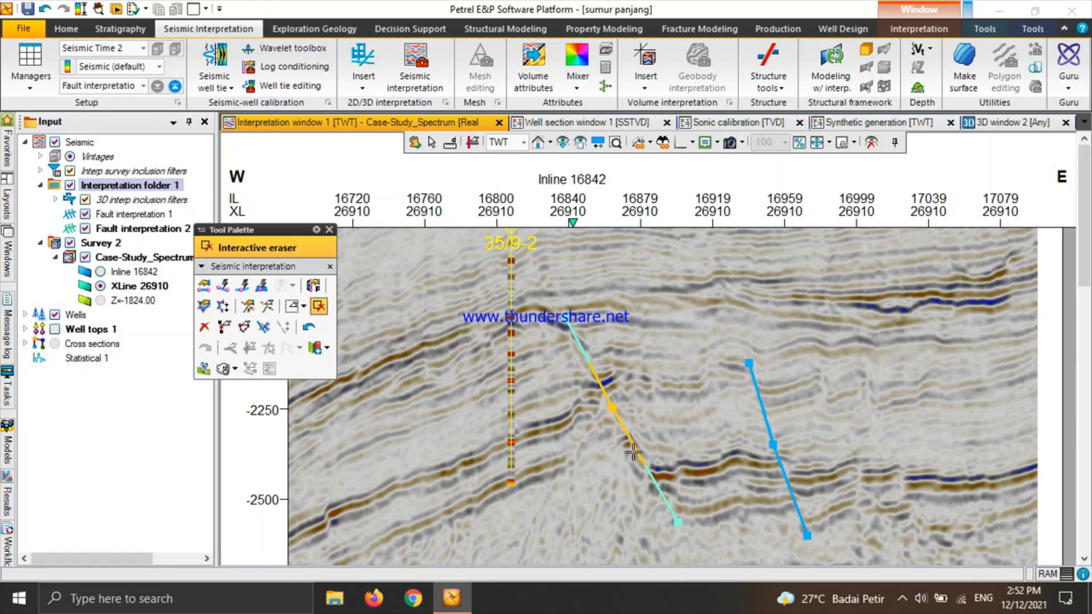
{"action": "left_click", "coordinate": [678, 520]}
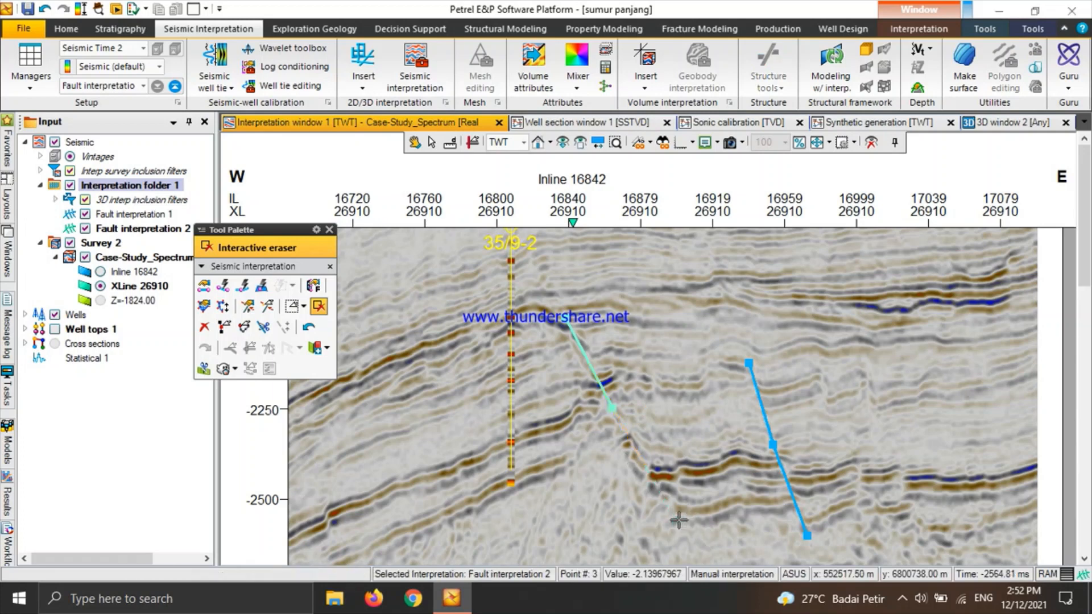
{"action": "left_click", "coordinate": [610, 406]}
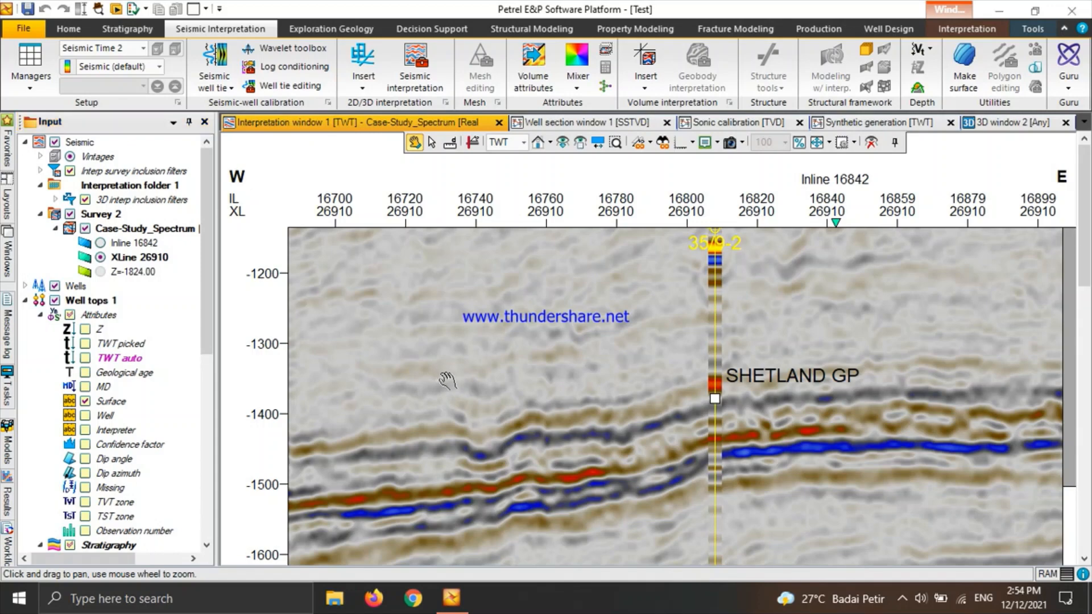
- Activate seismic interpretation and add a new seismic horizon to Interpretation folder 1
{"action": "left_click_drag", "start_coordinate": [447, 380], "coordinate": [578, 359]}
{"action": "left_click", "coordinate": [425, 59]}
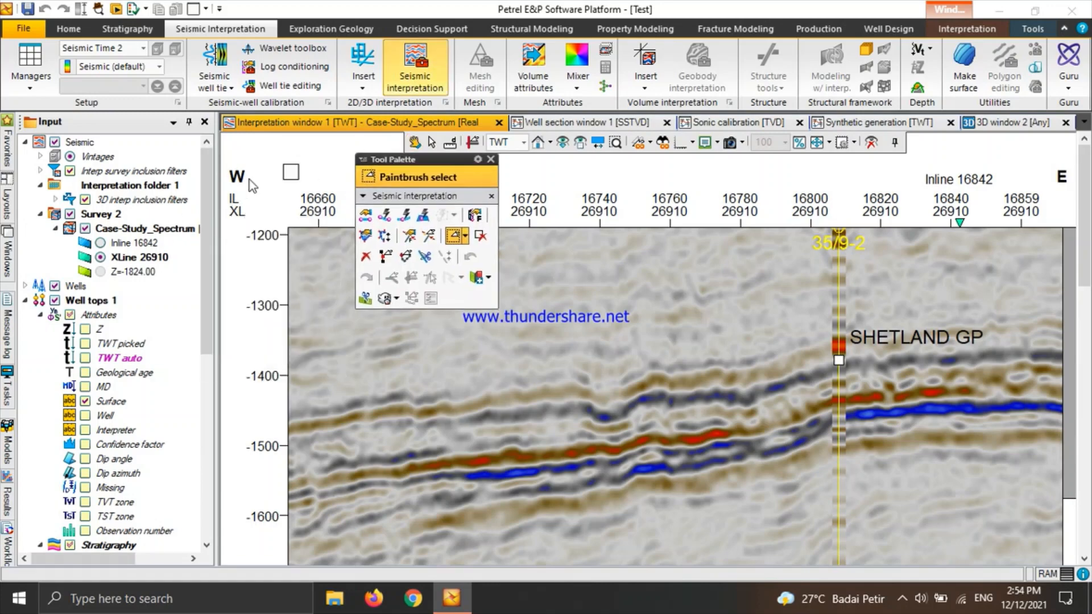
{"action": "right_click", "coordinate": [129, 192]}
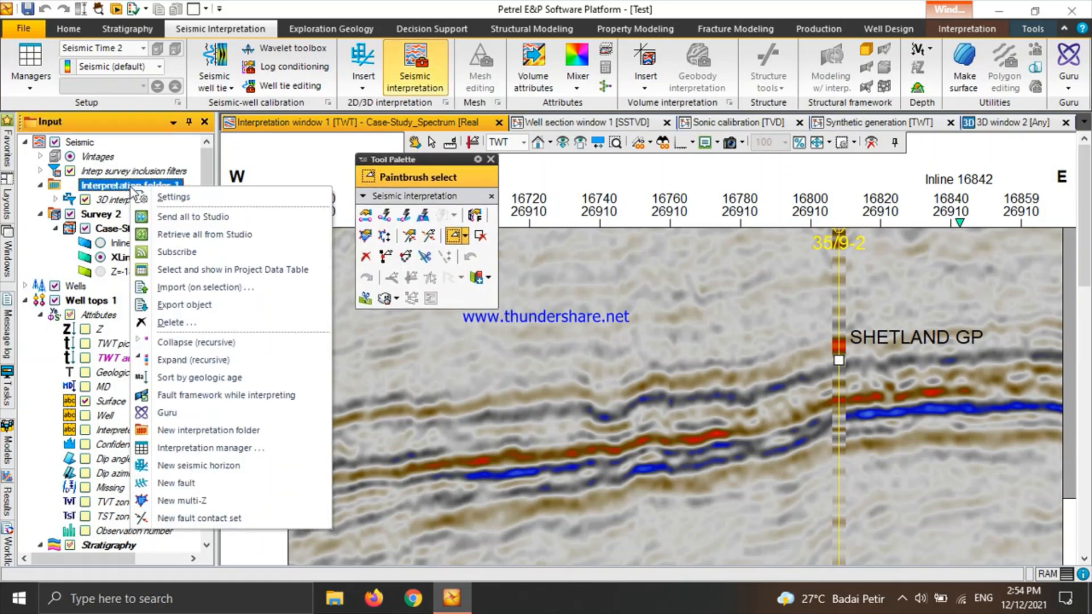
{"action": "left_click", "coordinate": [234, 465]}
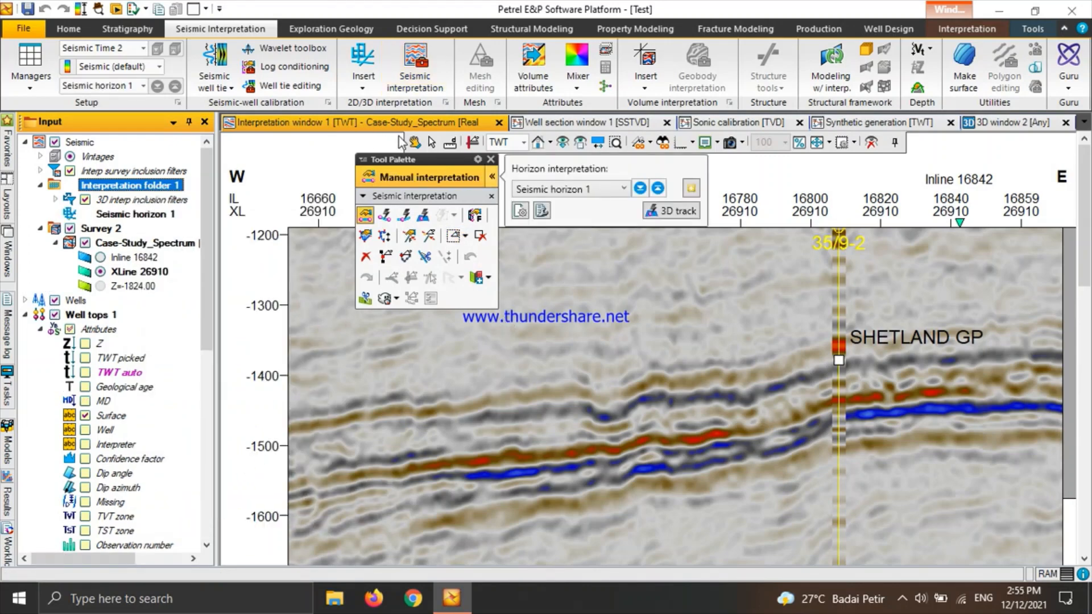
- Examine how the SHETLAND GP top at well 35/9-2 lines up with the reflectors on XLine 26910
{"action": "left_click", "coordinate": [415, 142]}
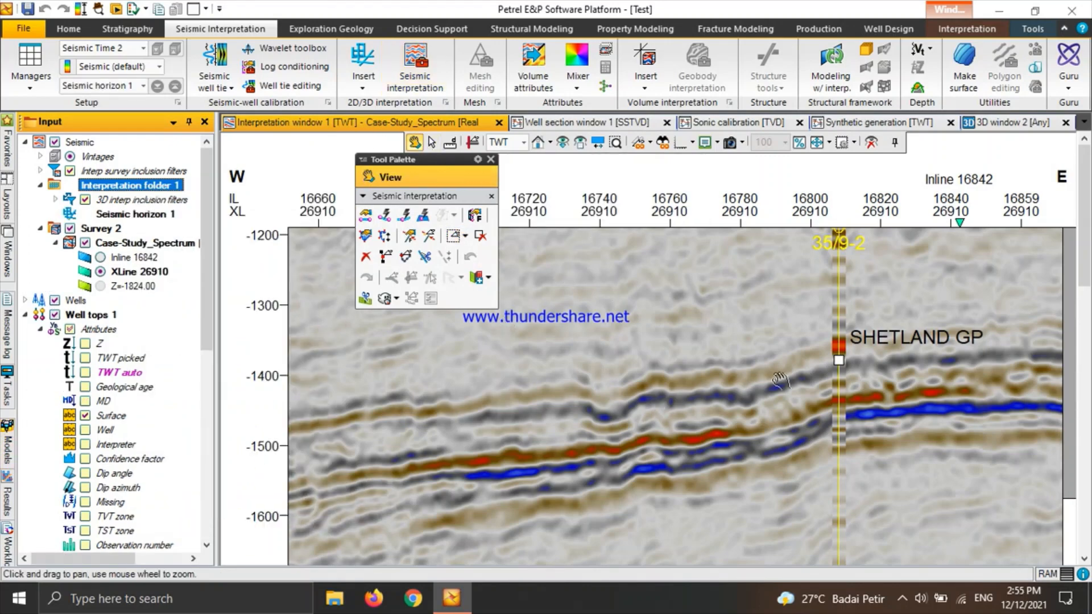
{"action": "left_click_drag", "start_coordinate": [796, 371], "coordinate": [634, 401]}
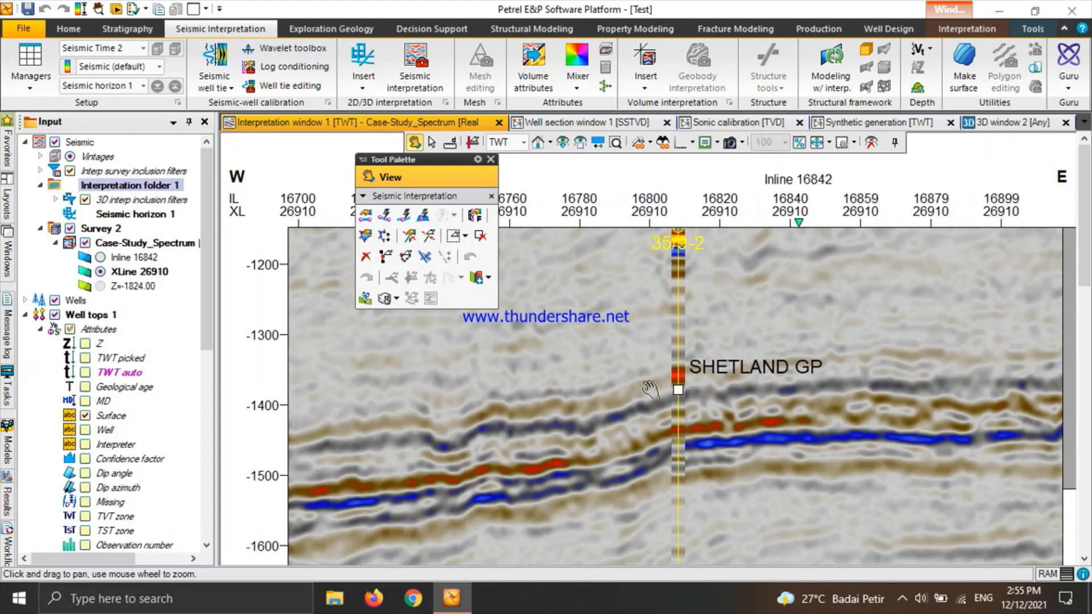
{"action": "scroll", "coordinate": [650, 390], "scroll_direction": "up", "scroll_amount": 2}
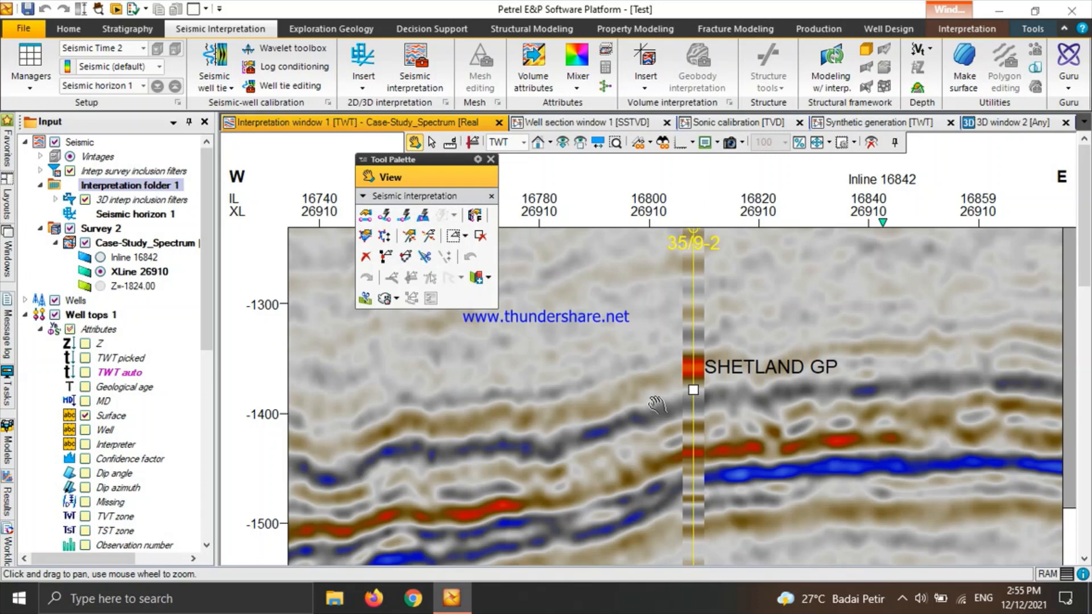
{"action": "scroll", "coordinate": [655, 377], "scroll_direction": "down", "scroll_amount": 1}
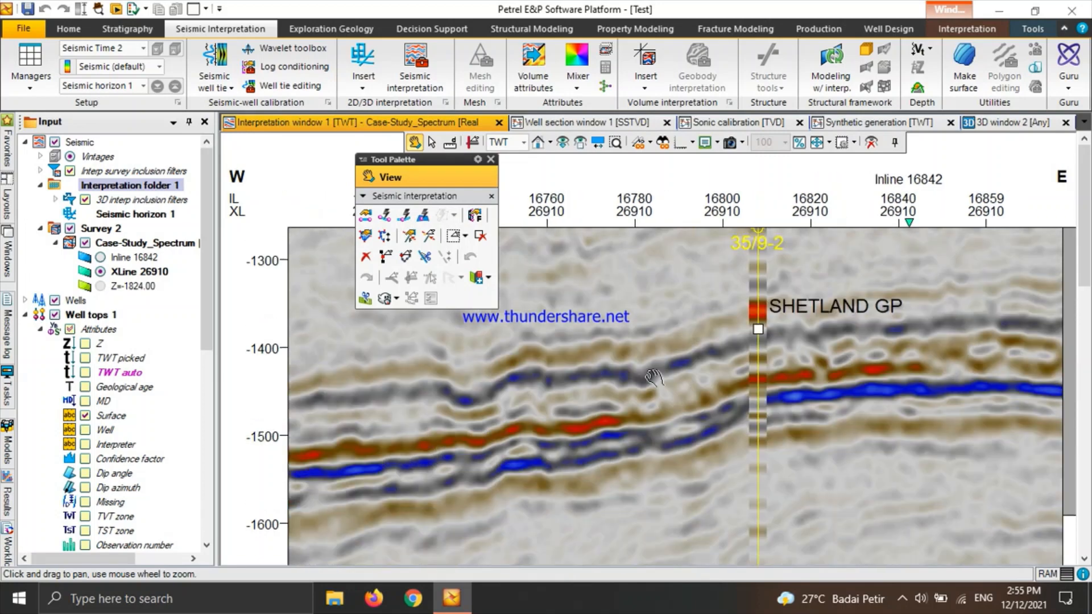
{"action": "scroll", "coordinate": [654, 377], "scroll_direction": "down", "scroll_amount": 1}
{"action": "scroll", "coordinate": [823, 329], "scroll_direction": "up", "scroll_amount": 3}
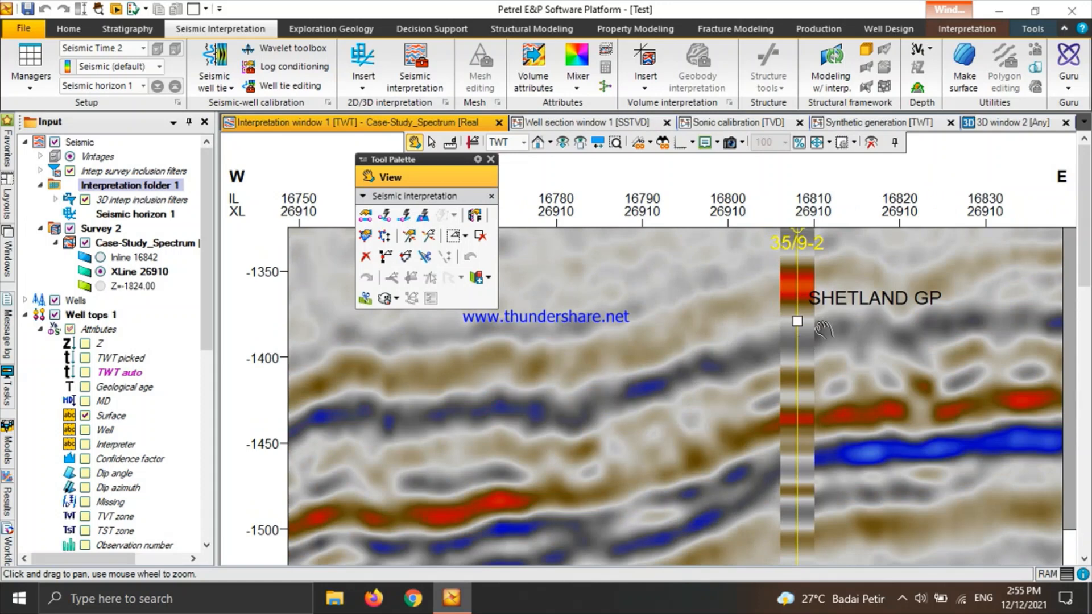
{"action": "left_click_drag", "start_coordinate": [823, 329], "coordinate": [747, 360]}
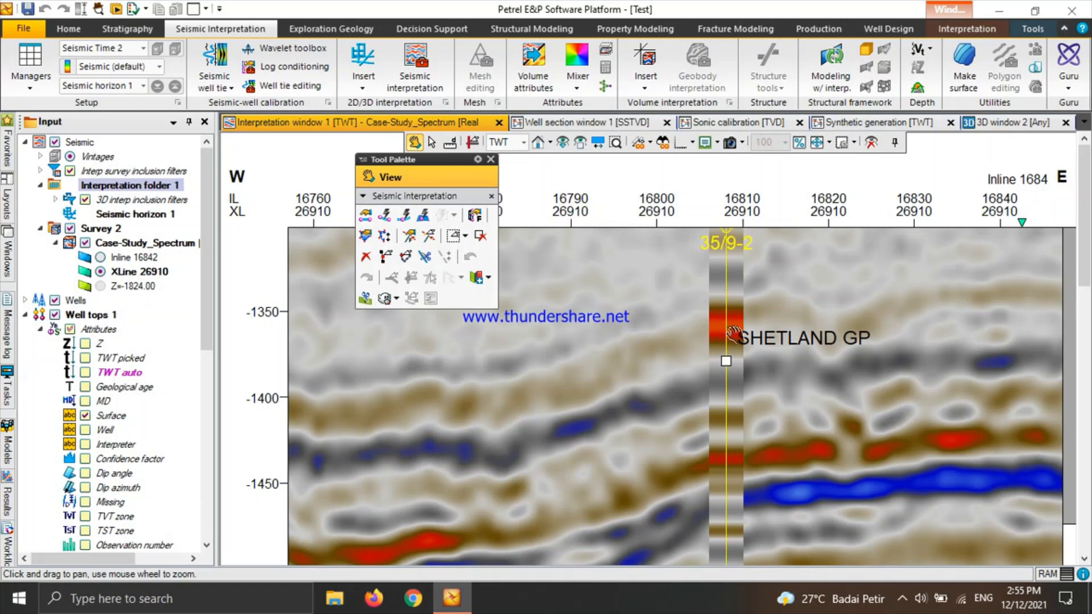
{"action": "scroll", "coordinate": [697, 386], "scroll_direction": "down", "scroll_amount": 2}
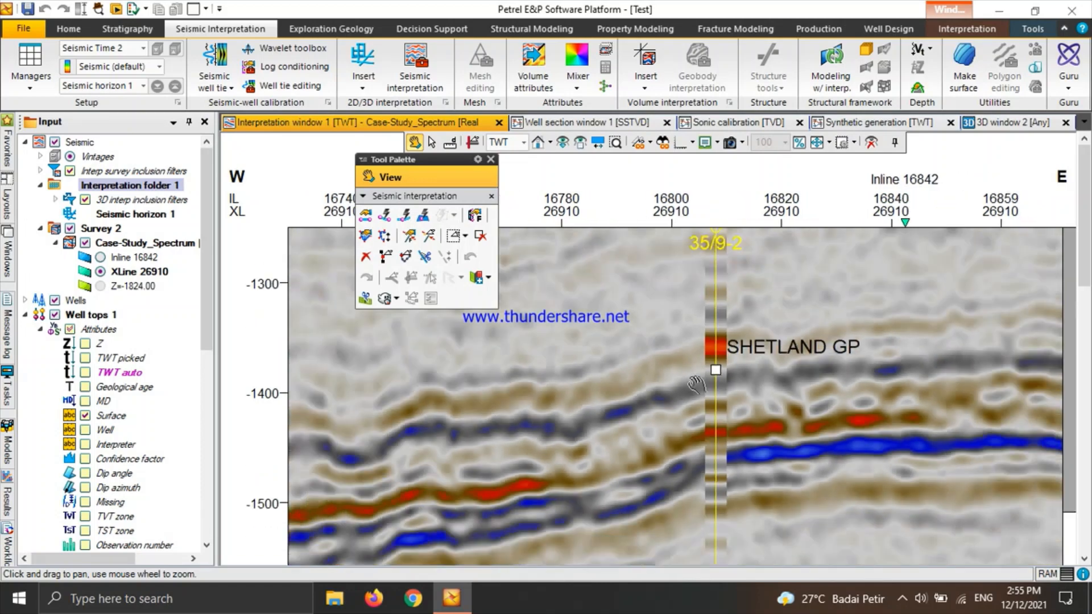
{"action": "scroll", "coordinate": [696, 385], "scroll_direction": "down", "scroll_amount": 1}
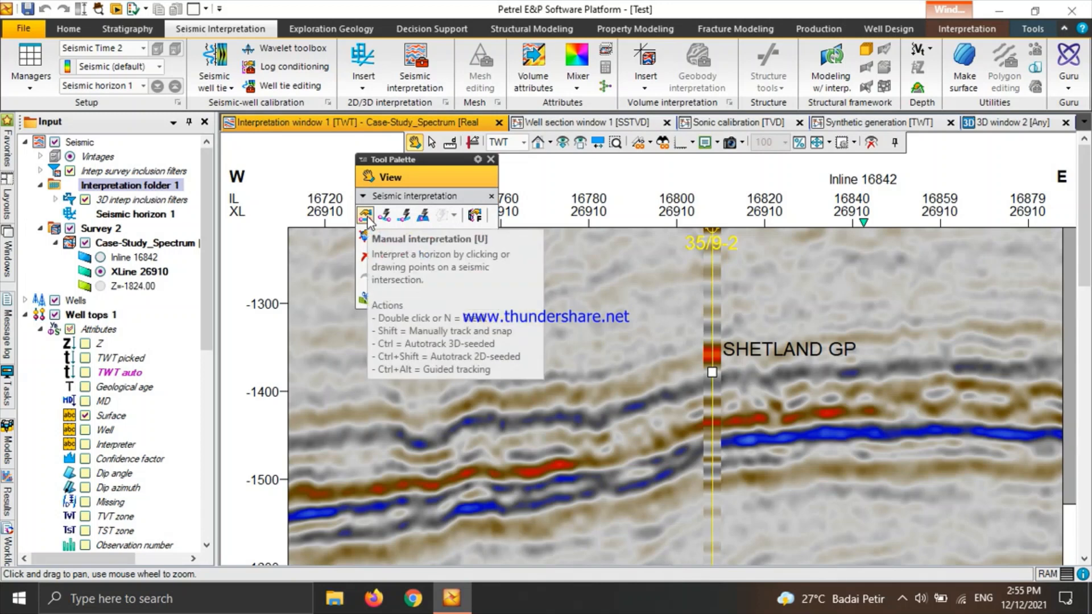
- Manually interpret Seismic horizon 1 through the SHETLAND GP top, from about inline 16789 at -1409 ms to inline 16875 at -1365 ms
{"action": "left_click", "coordinate": [480, 236]}
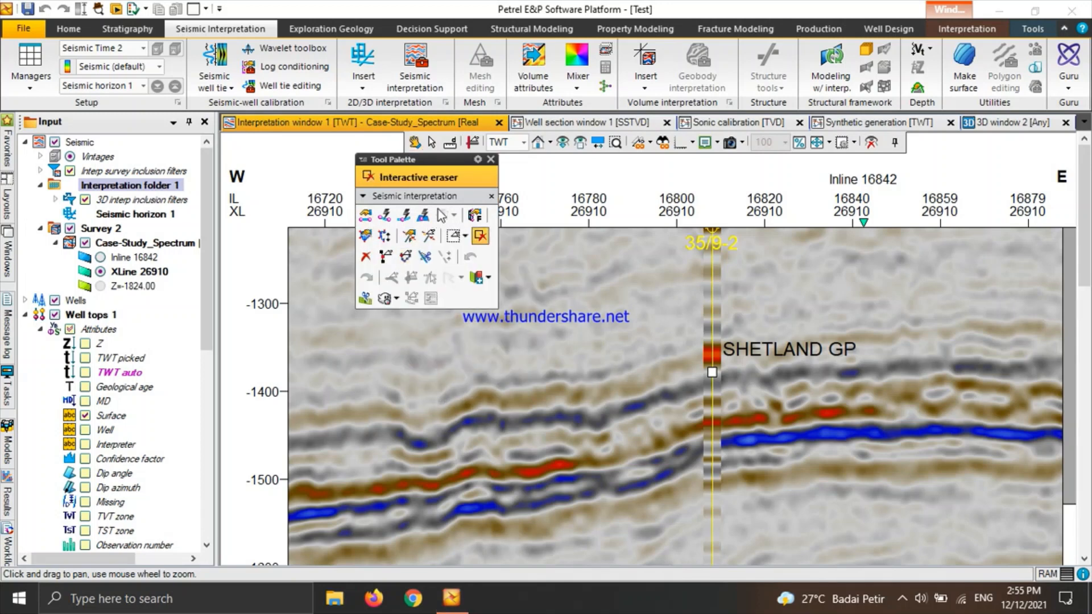
{"action": "left_click", "coordinate": [366, 215]}
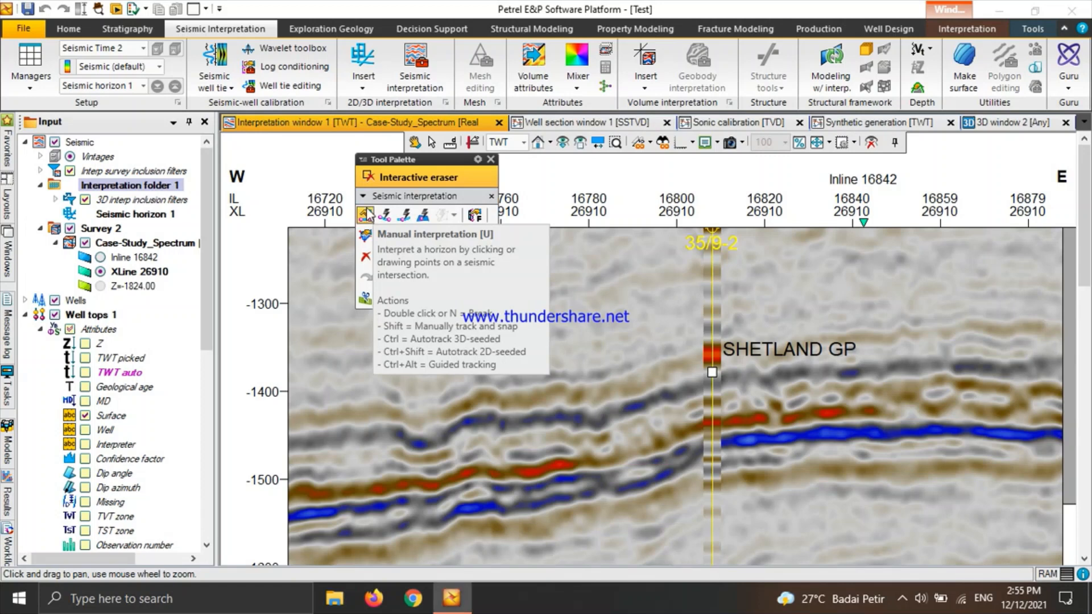
{"action": "left_click", "coordinate": [630, 399]}
{"action": "left_click", "coordinate": [679, 385]}
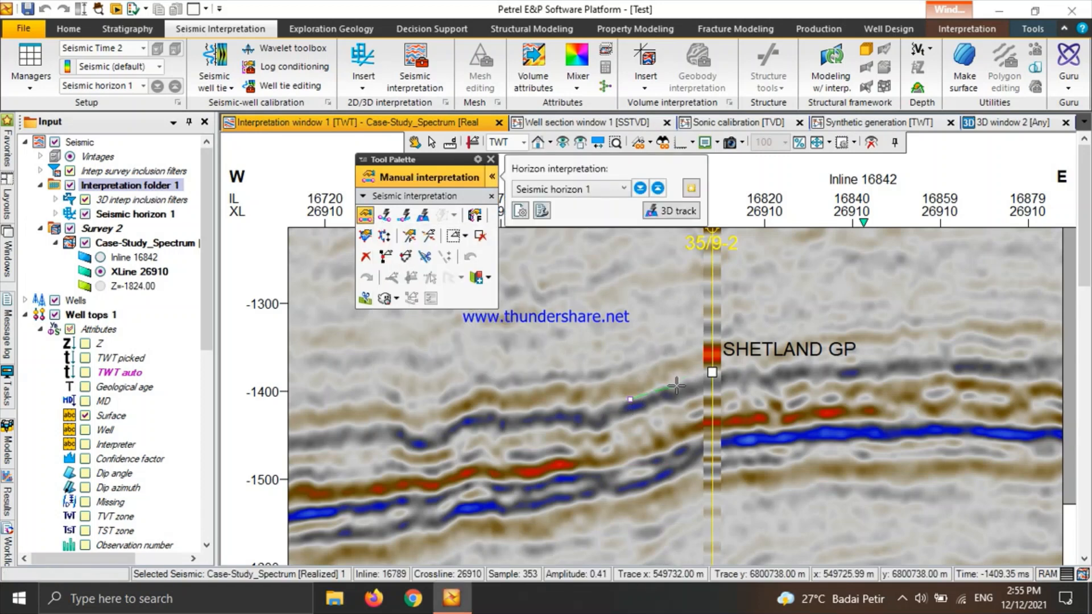
{"action": "left_click", "coordinate": [713, 375]}
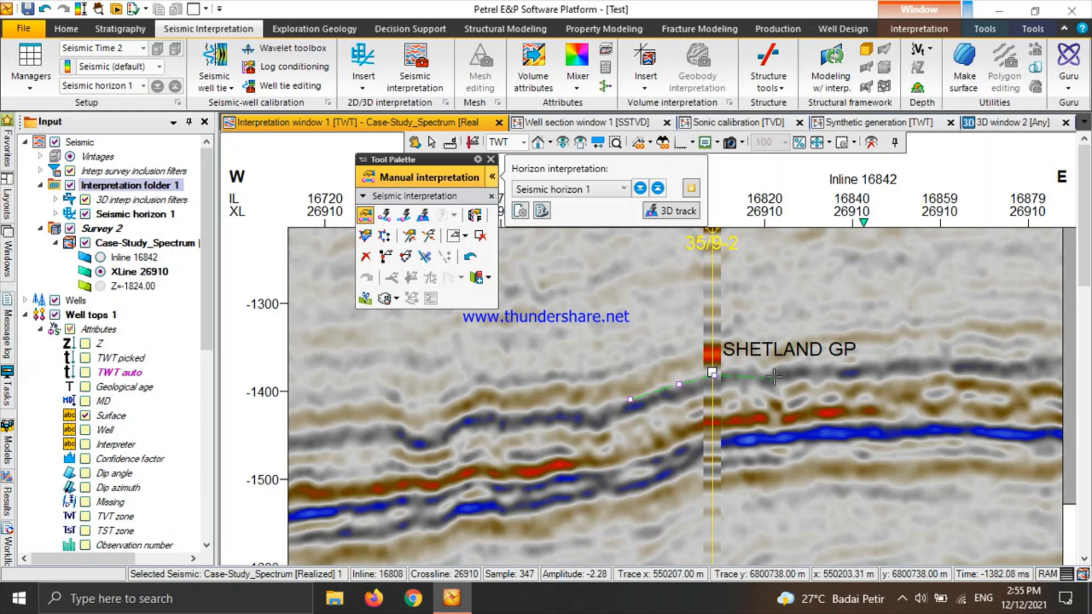
{"action": "left_click", "coordinate": [745, 371]}
{"action": "left_click", "coordinate": [785, 368]}
{"action": "left_click", "coordinate": [864, 366]}
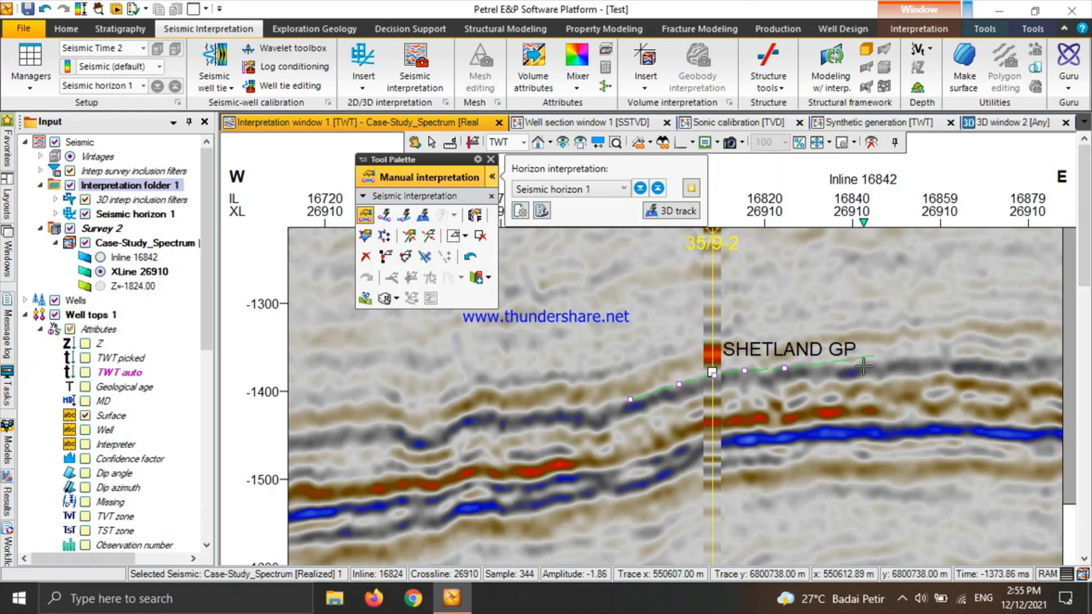
{"action": "left_click", "coordinate": [934, 357]}
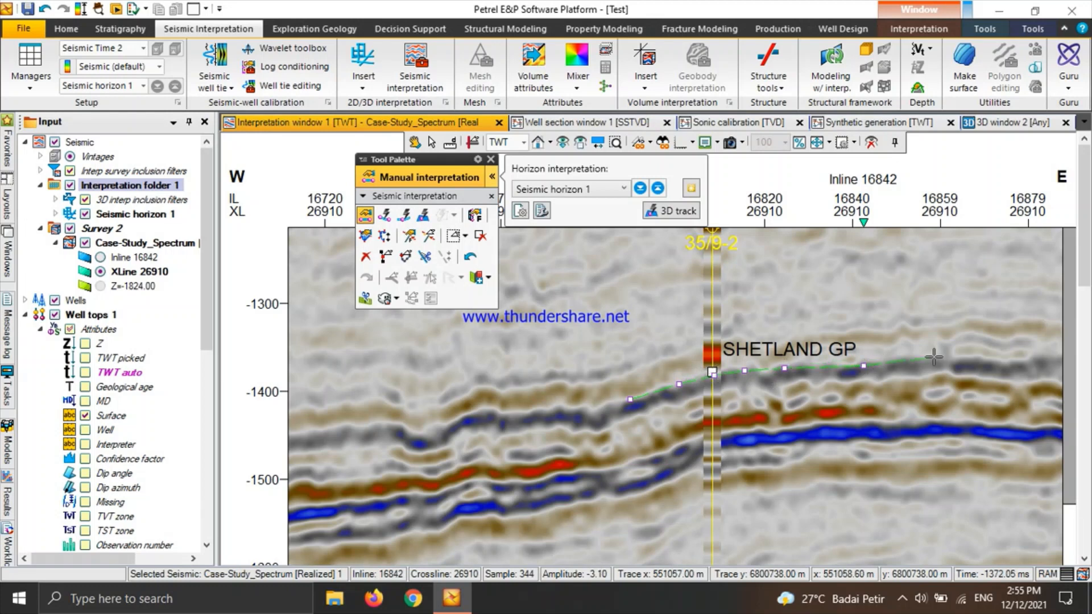
{"action": "double_click", "coordinate": [1007, 361]}
- Extend Seismic horizon 1 eastward along the same reflector to about inline 17012 at -1352 ms
{"action": "scroll", "coordinate": [597, 338], "scroll_direction": "down", "scroll_amount": 1}
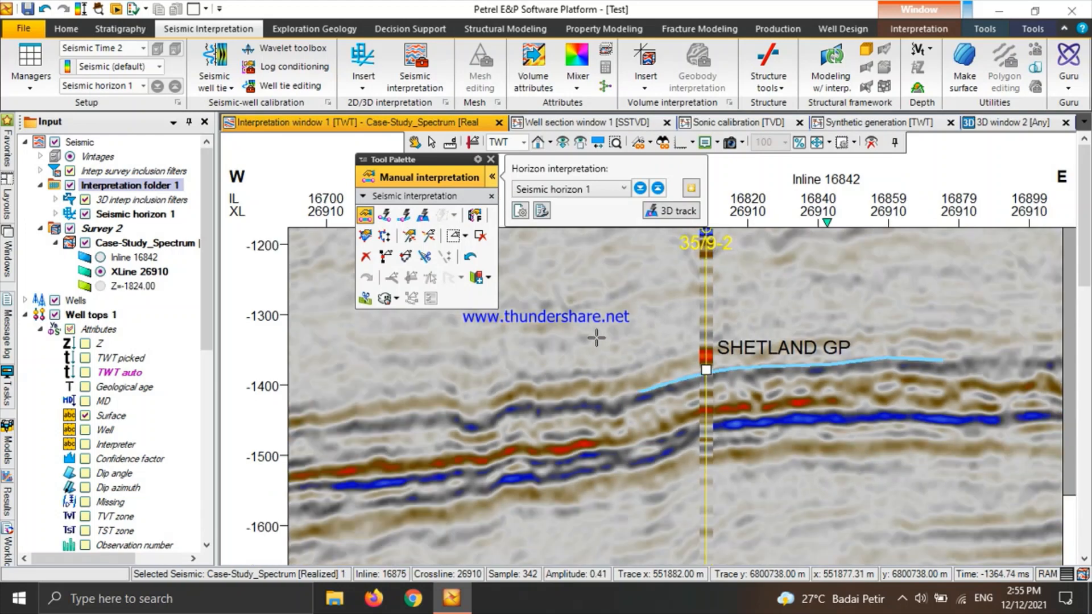
{"action": "scroll", "coordinate": [597, 338], "scroll_direction": "down", "scroll_amount": 3}
{"action": "scroll", "coordinate": [960, 327], "scroll_direction": "up", "scroll_amount": 2}
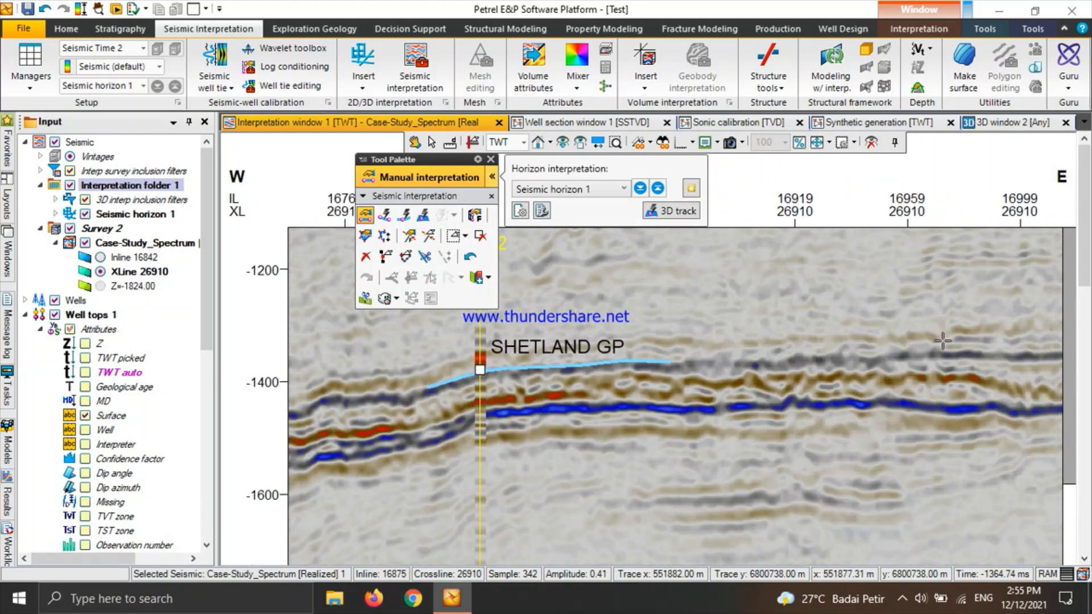
{"action": "left_click", "coordinate": [670, 361]}
{"action": "left_click", "coordinate": [836, 357]}
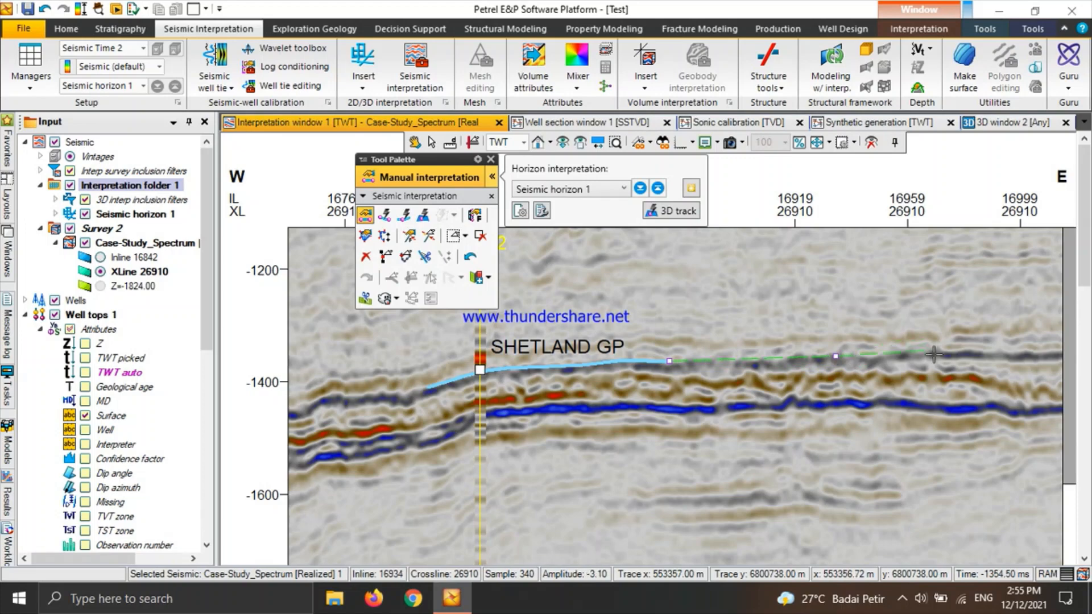
{"action": "left_click", "coordinate": [936, 353]}
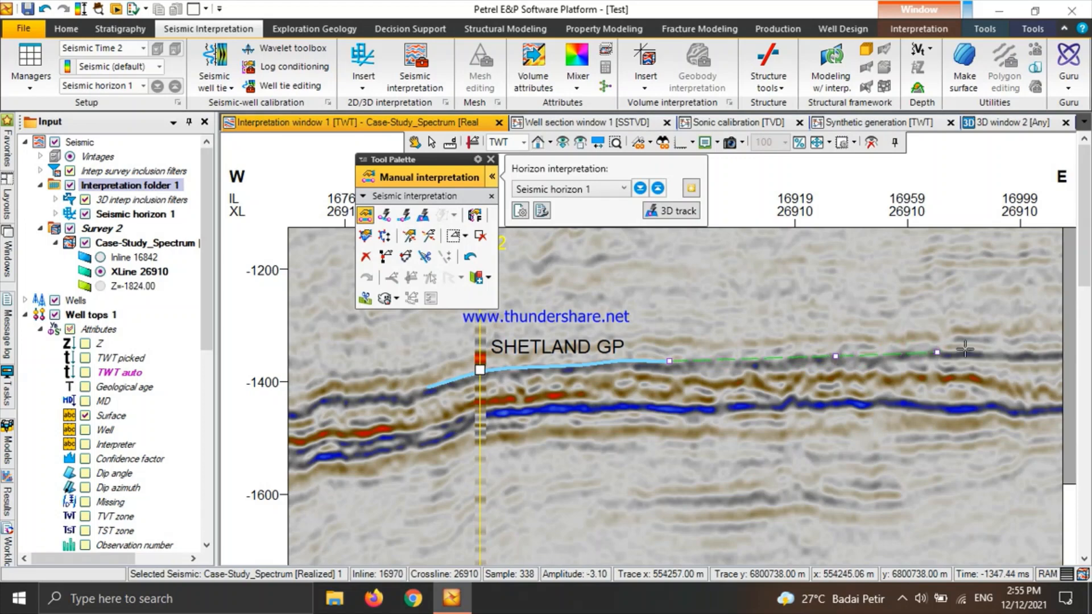
{"action": "left_click", "coordinate": [1005, 354]}
{"action": "left_click", "coordinate": [1056, 354]}
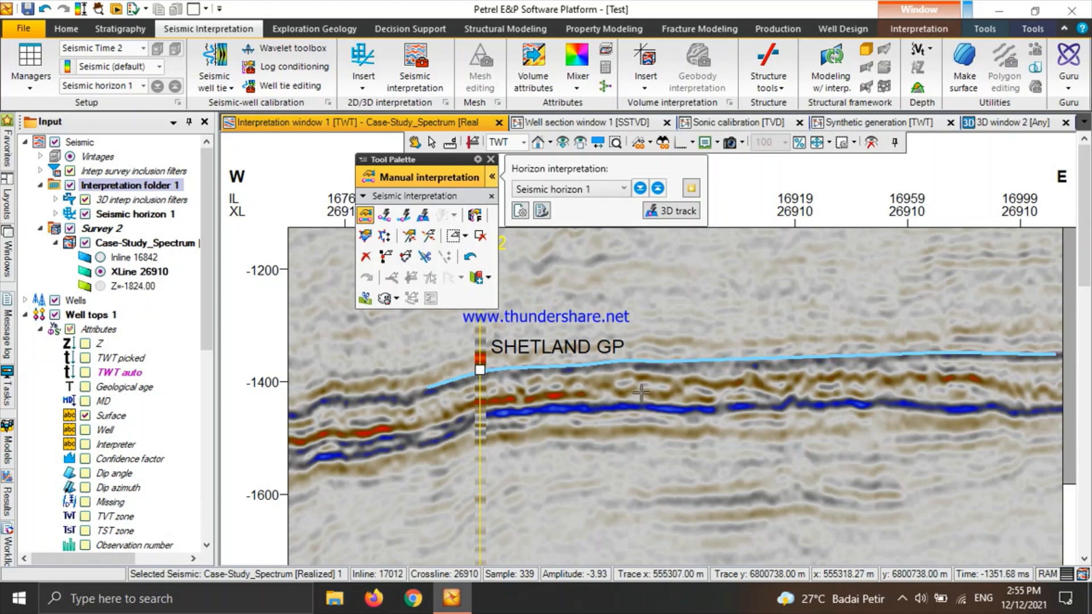
- Continue Seismic horizon 1 to the eastern edge of the section, ending at about inline 17100 at -1314 ms
{"action": "scroll", "coordinate": [837, 372], "scroll_direction": "down", "scroll_amount": 3}
{"action": "scroll", "coordinate": [843, 371], "scroll_direction": "up", "scroll_amount": 6}
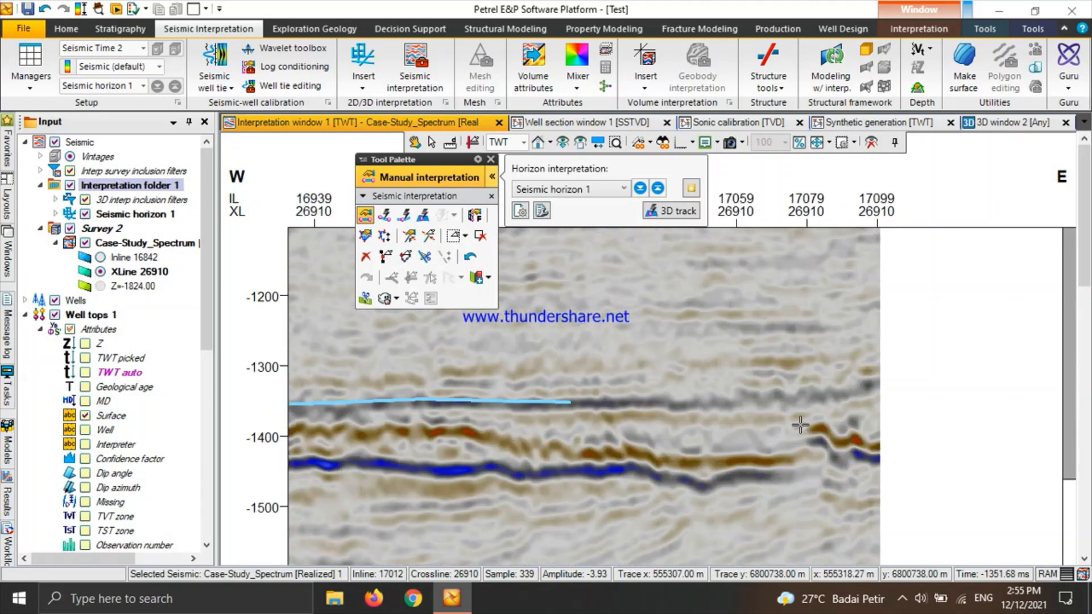
{"action": "scroll", "coordinate": [784, 425], "scroll_direction": "up", "scroll_amount": 1}
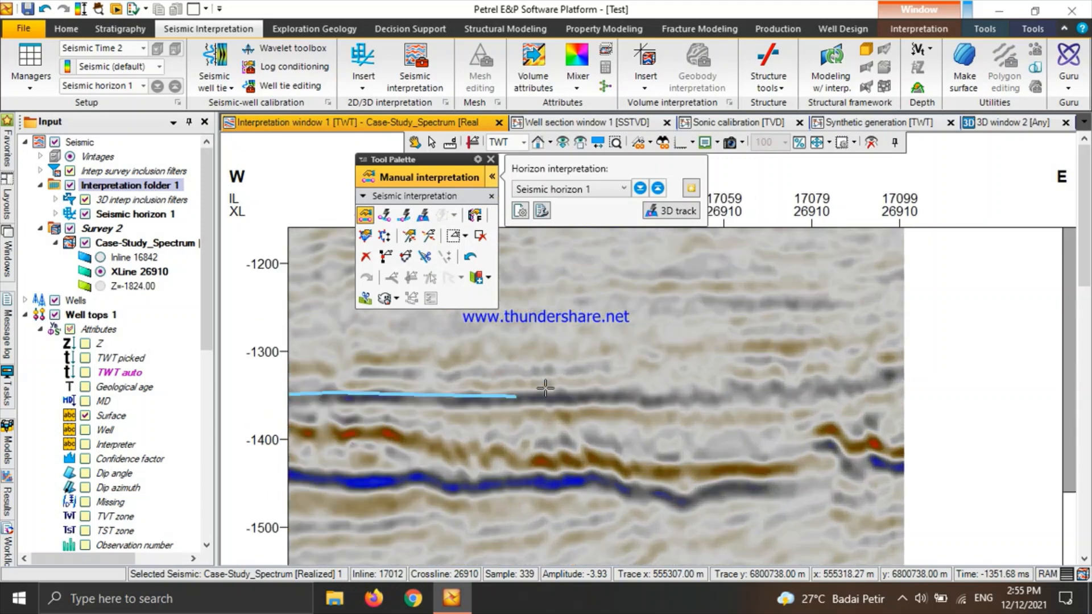
{"action": "left_click", "coordinate": [515, 396]}
{"action": "left_click", "coordinate": [652, 389]}
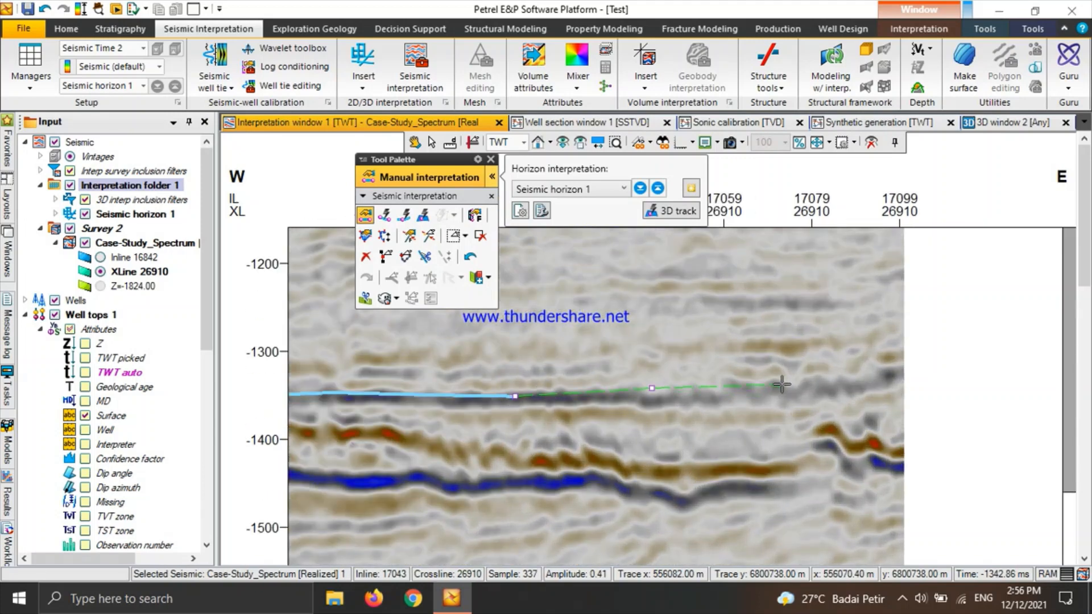
{"action": "left_click", "coordinate": [782, 385]}
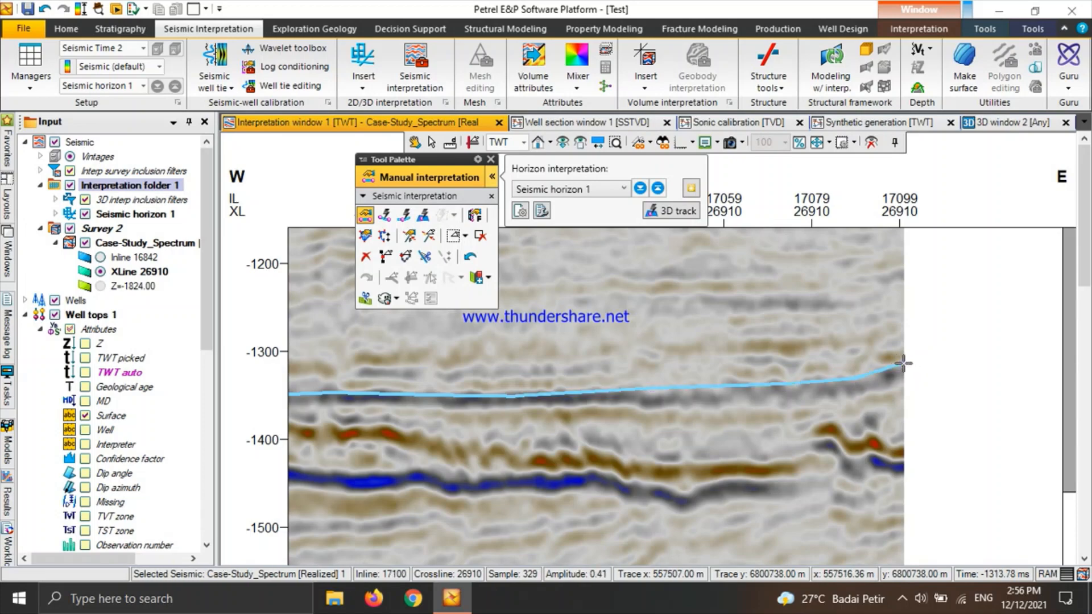
{"action": "double_click", "coordinate": [903, 364]}
{"action": "scroll", "coordinate": [903, 364], "scroll_direction": "down", "scroll_amount": 4}
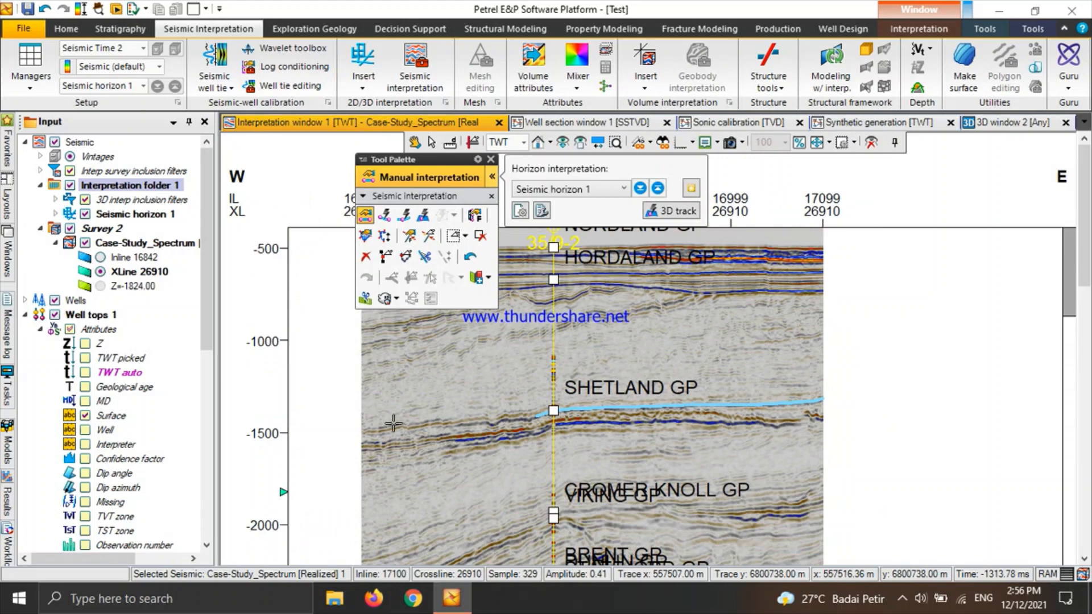
{"action": "scroll", "coordinate": [393, 423], "scroll_direction": "up", "scroll_amount": 4}
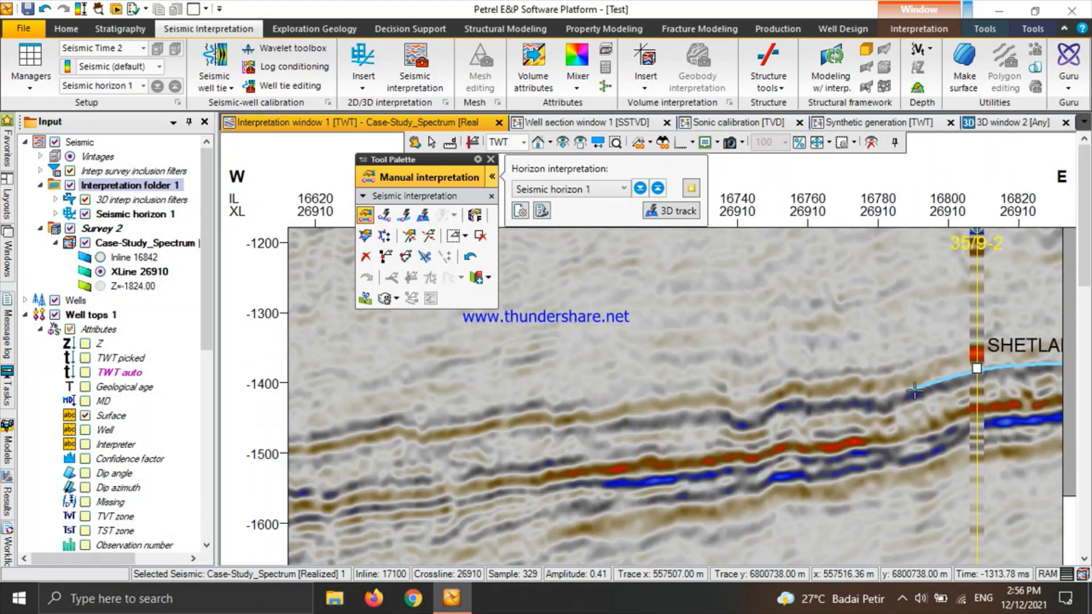
- Extend Seismic horizon 1 westward along the SHETLAND GP reflector from about inline 16790 to about inline 16662 at -1479 ms
{"action": "left_click", "coordinate": [915, 390]}
{"action": "left_click", "coordinate": [867, 396]}
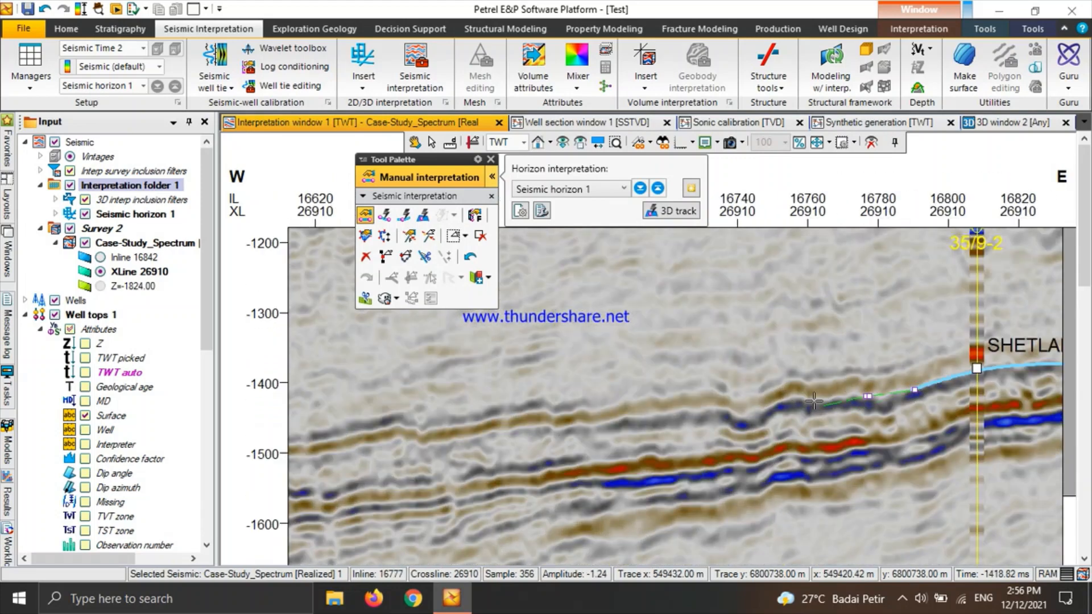
{"action": "left_click", "coordinate": [796, 398]}
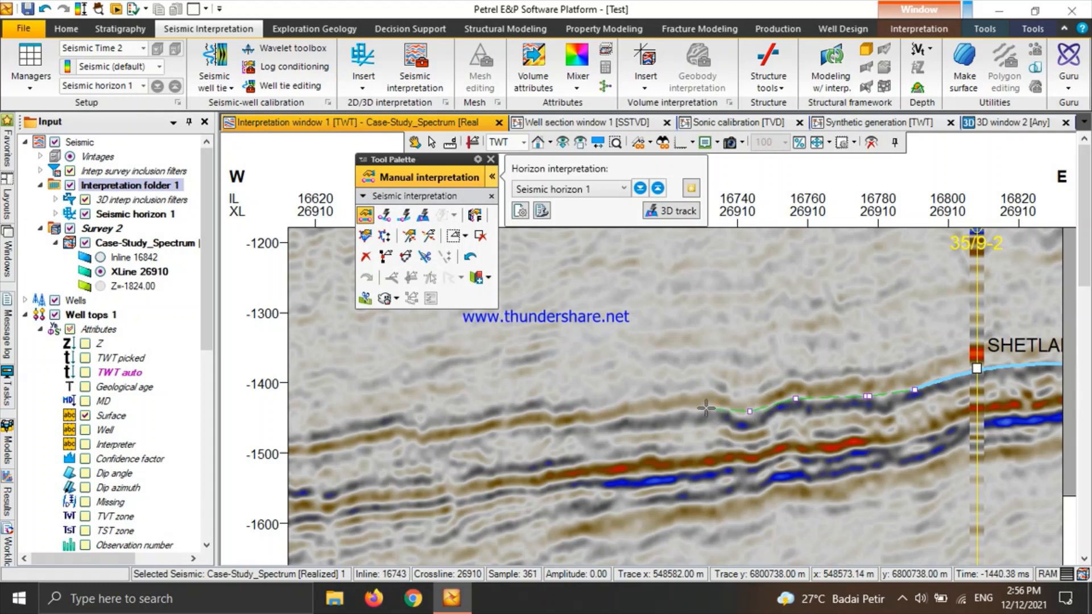
{"action": "left_click", "coordinate": [653, 412]}
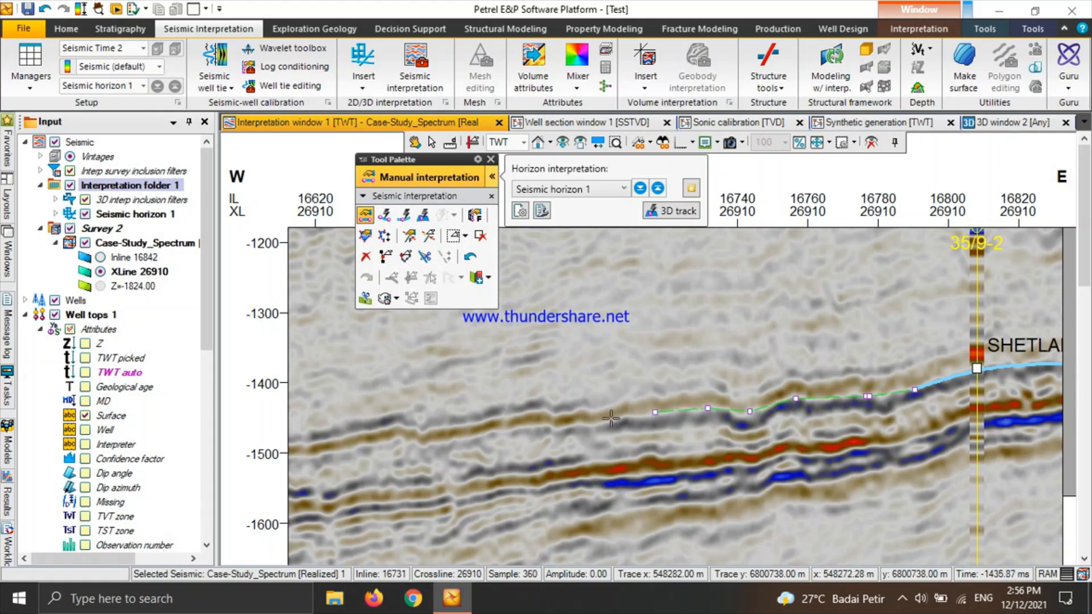
{"action": "left_click", "coordinate": [537, 428]}
{"action": "left_click", "coordinate": [465, 439]}
- Continue Seismic horizon 1 to the western edge of the section, ending at about inline 16600 at -1510 ms
{"action": "left_click", "coordinate": [416, 442]}
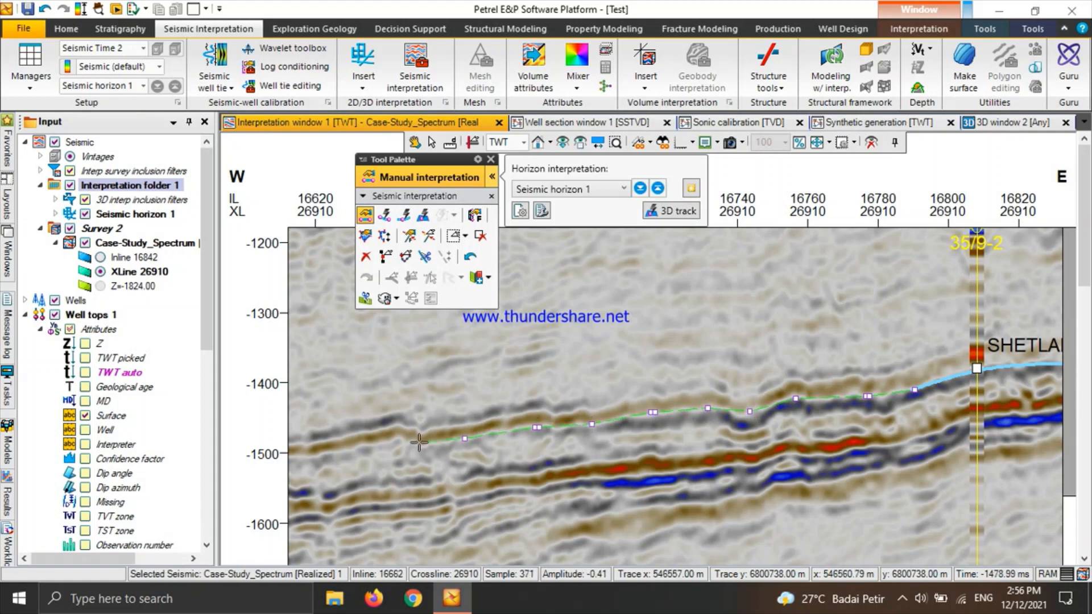
{"action": "left_click", "coordinate": [383, 441]}
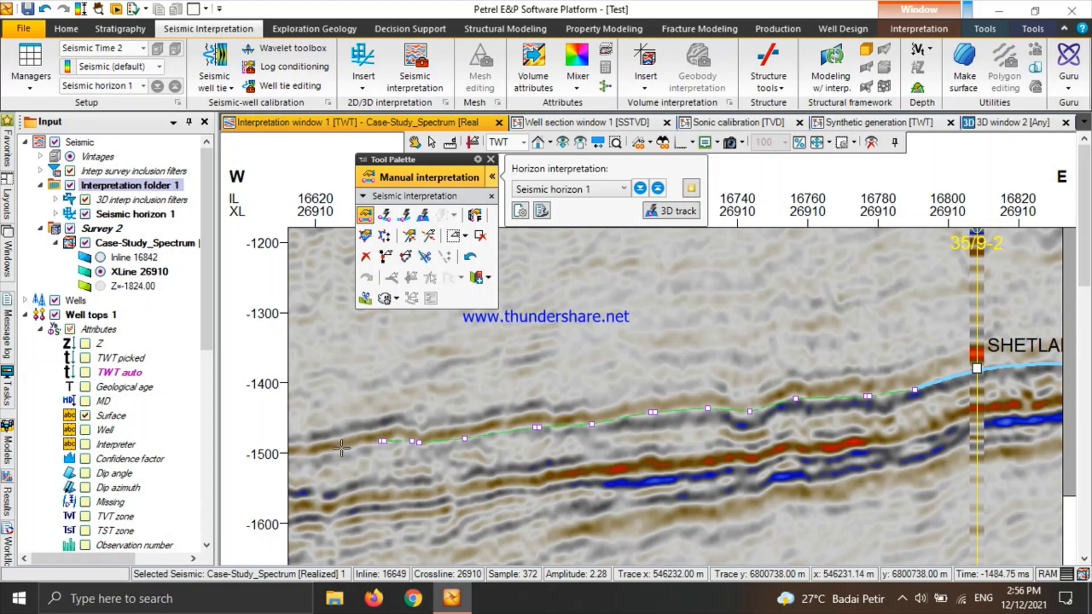
{"action": "double_click", "coordinate": [291, 456]}
{"action": "scroll", "coordinate": [652, 455], "scroll_direction": "down", "scroll_amount": 1}
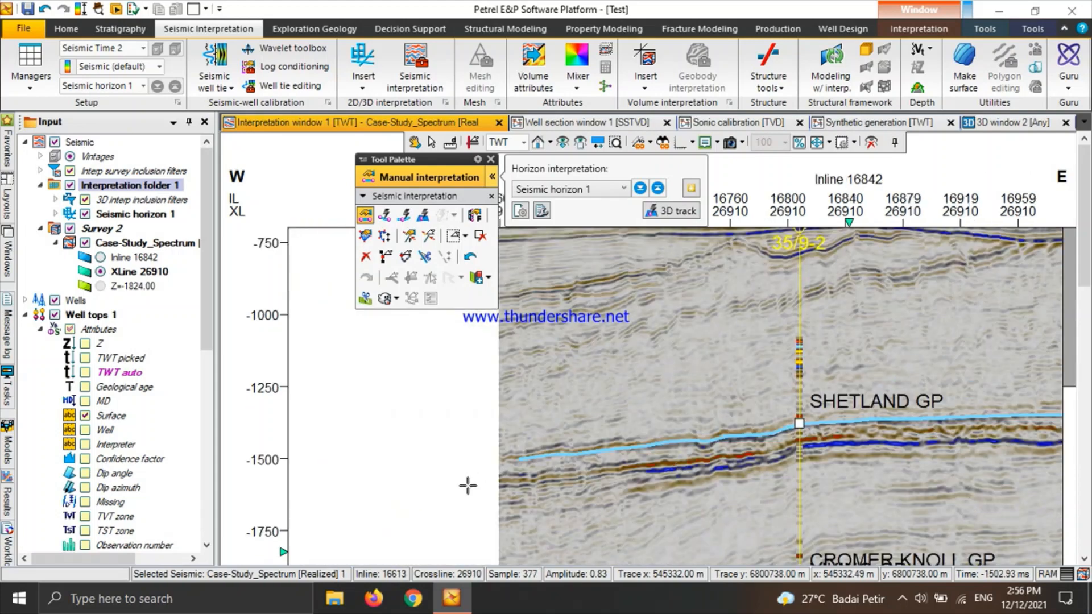
{"action": "scroll", "coordinate": [475, 451], "scroll_direction": "up", "scroll_amount": 3}
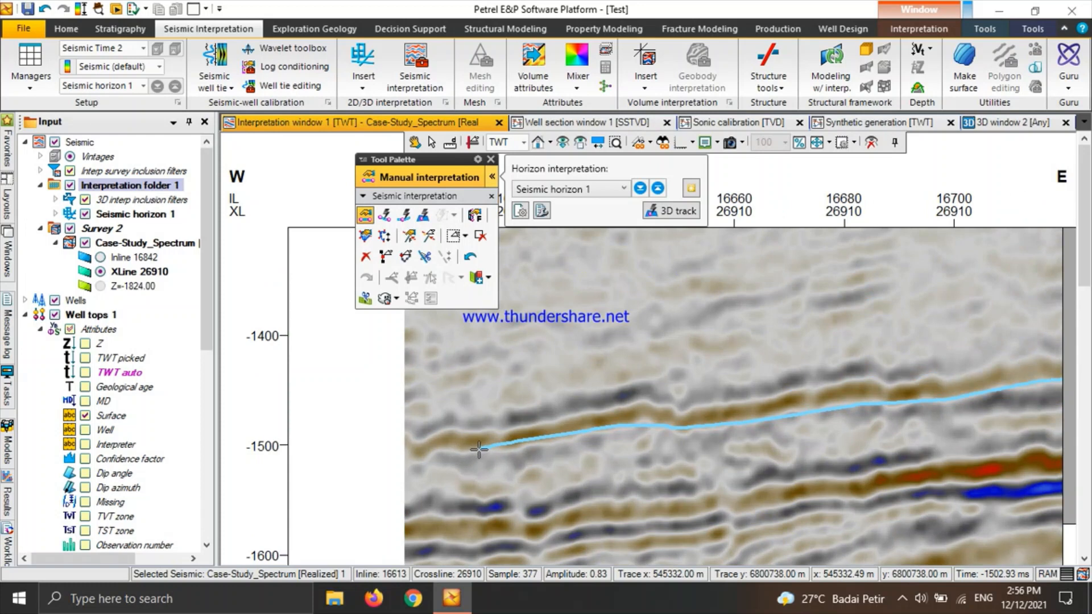
{"action": "double_click", "coordinate": [408, 456]}
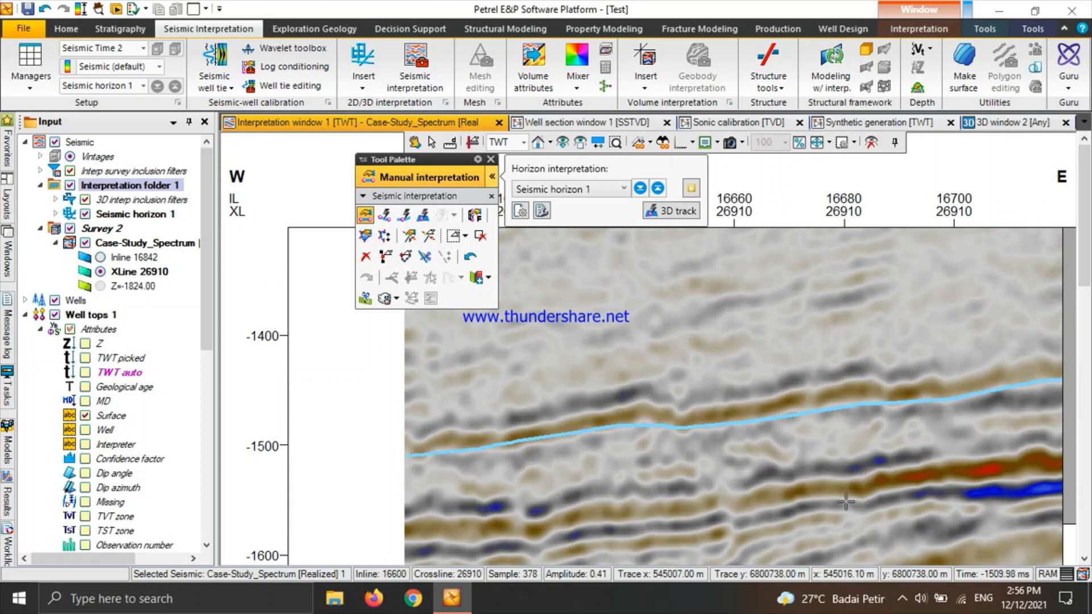
- Erase the western end of Seismic horizon 1 and manually repick it to the section edge through about inline 16612 at -1507 ms
{"action": "left_click", "coordinate": [481, 236]}
{"action": "mouse_move", "coordinate": [414, 454]}
{"action": "left_mouse_down"}
{"action": "mouse_move", "coordinate": [529, 449]}
{"action": "mouse_move", "coordinate": [405, 454]}
{"action": "left_mouse_up"}
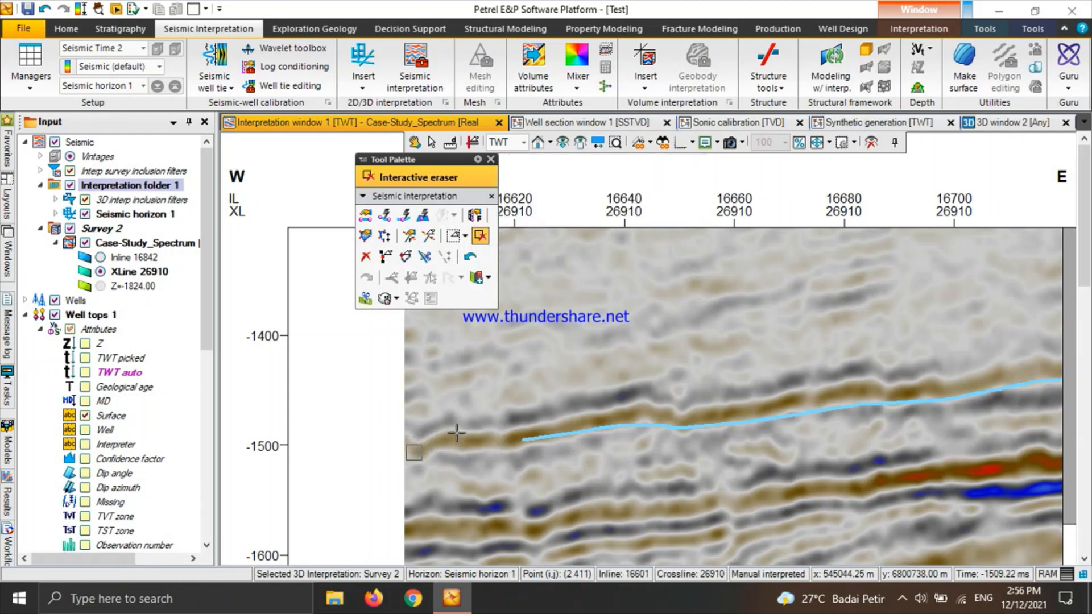
{"action": "left_click", "coordinate": [366, 215]}
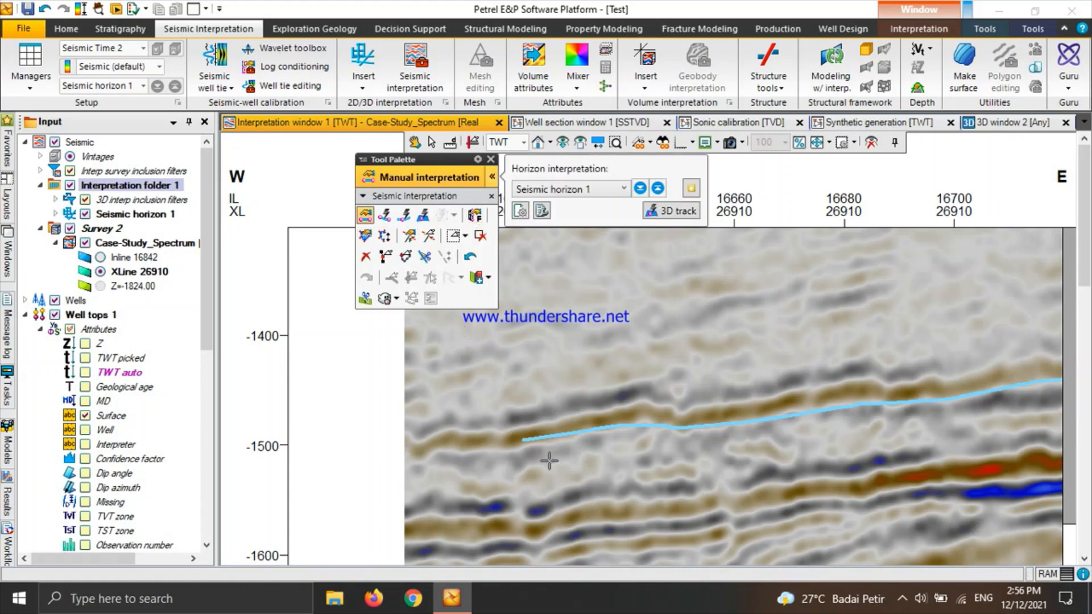
{"action": "left_click", "coordinate": [528, 440]}
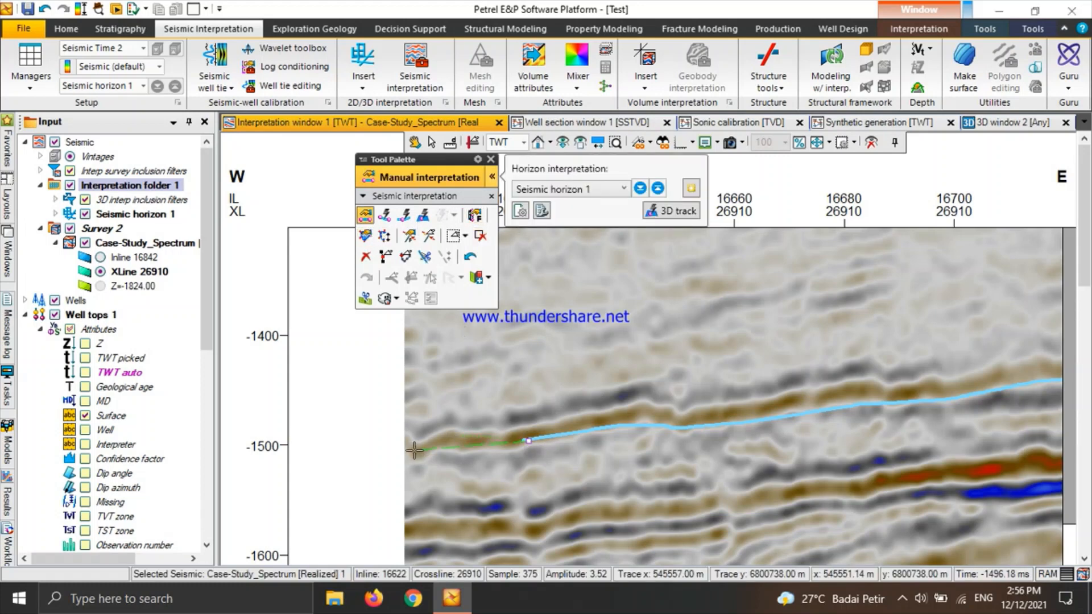
{"action": "key", "text": "Escape"}
{"action": "left_click", "coordinate": [523, 442]}
{"action": "left_click", "coordinate": [473, 453]}
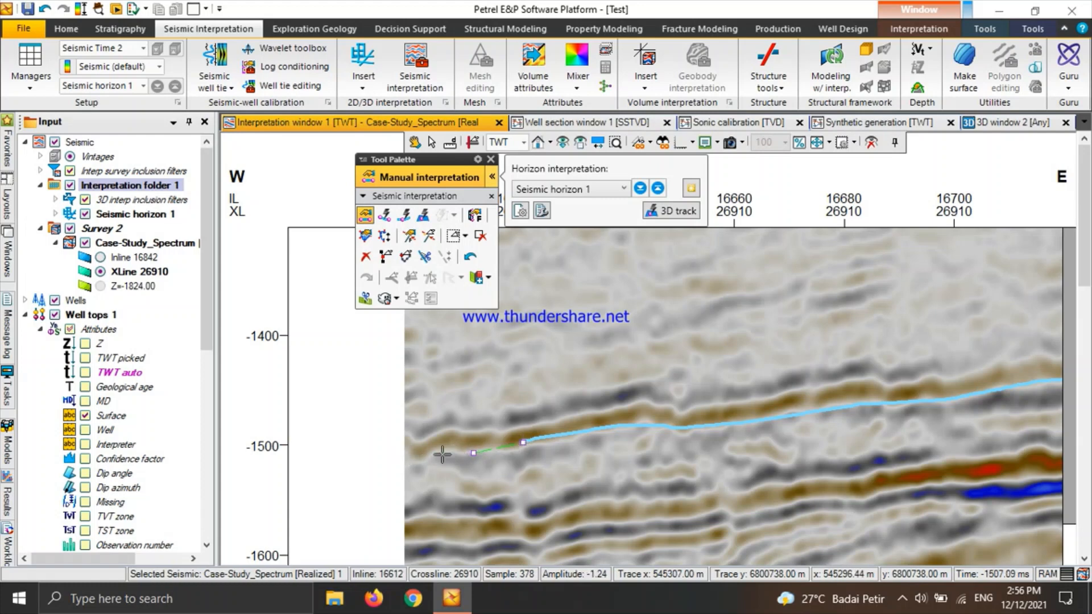
{"action": "double_click", "coordinate": [405, 458]}
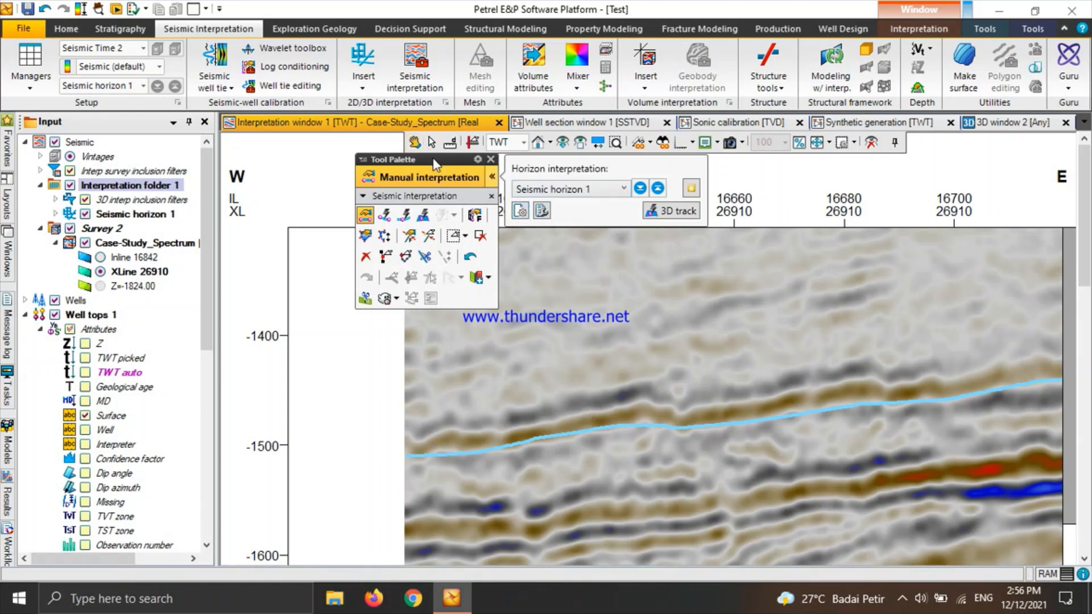
- Add a new seismic horizon to Interpretation folder 1 and place its first guided autotracking pick at about inline 16604, -1579 ms
{"action": "left_click_drag", "start_coordinate": [433, 164], "coordinate": [254, 42]}
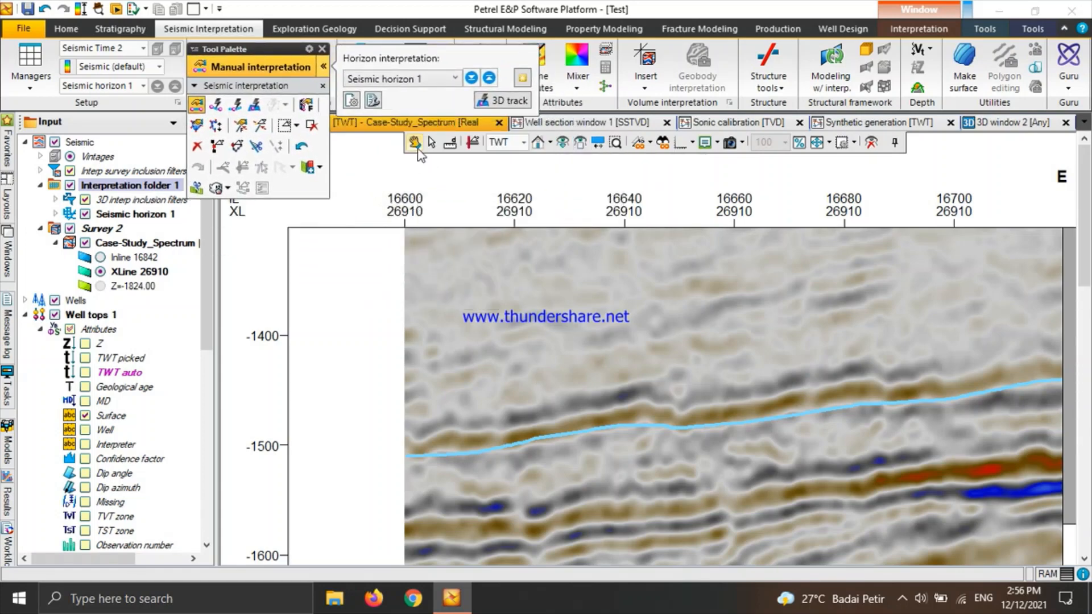
{"action": "left_click", "coordinate": [414, 142]}
{"action": "left_click_drag", "start_coordinate": [616, 494], "coordinate": [552, 389]}
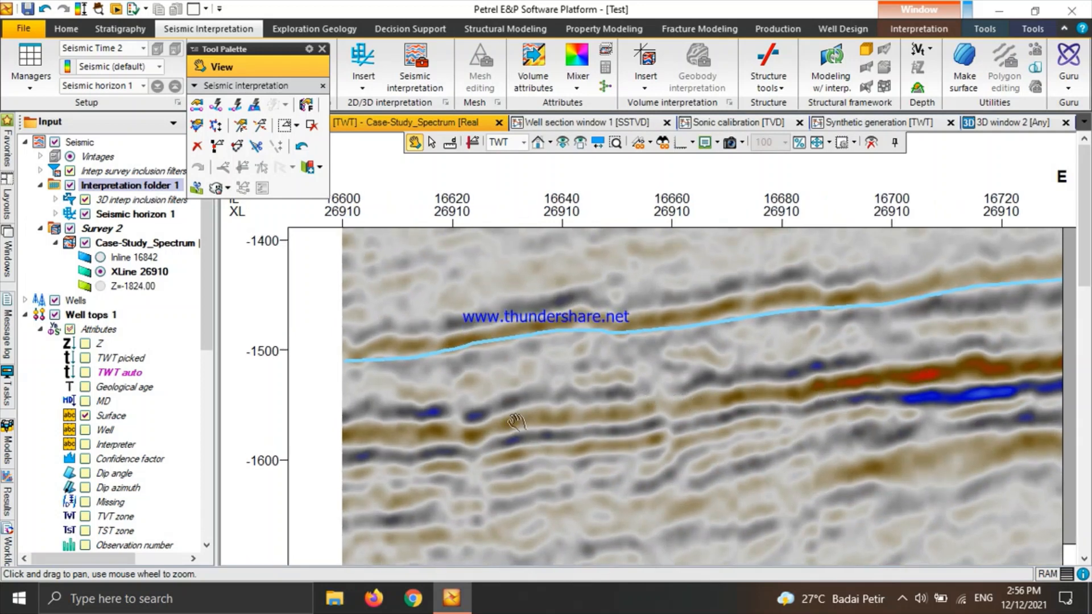
{"action": "left_click", "coordinate": [218, 105]}
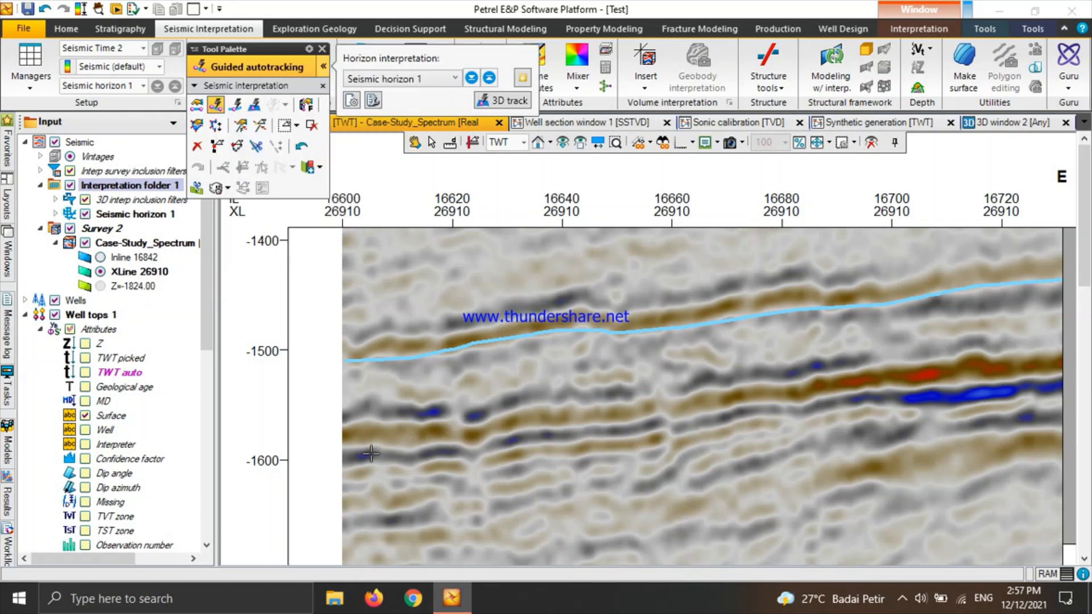
{"action": "right_click", "coordinate": [150, 186]}
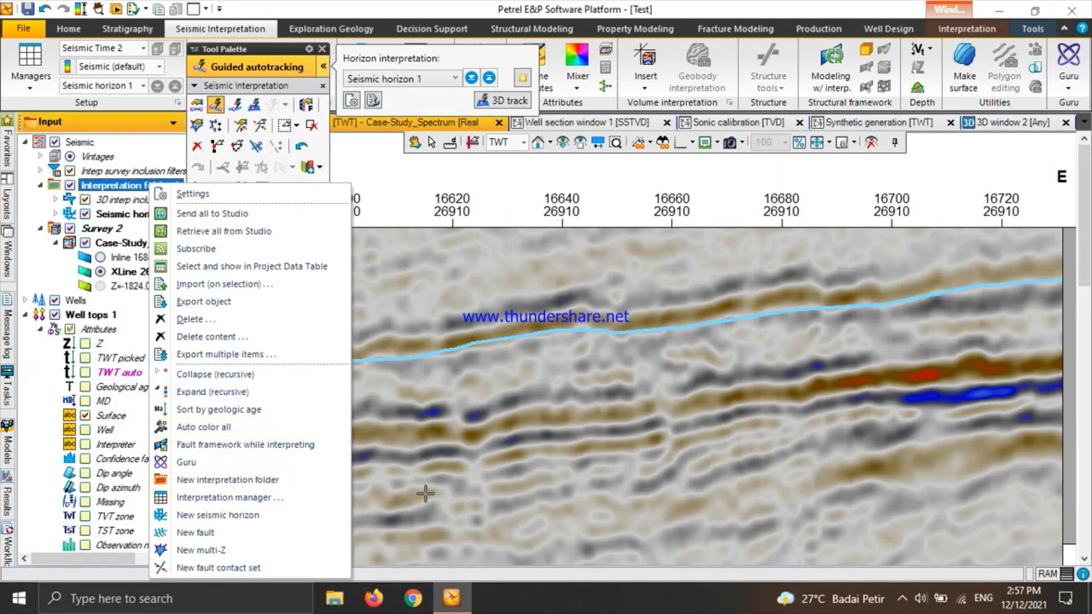
{"action": "left_click", "coordinate": [312, 516]}
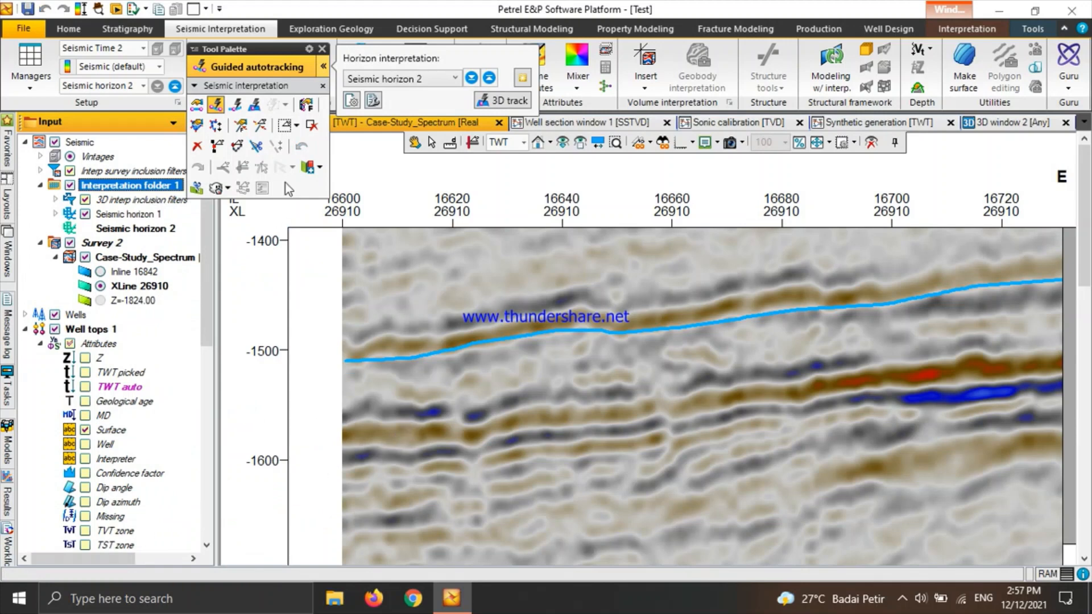
{"action": "left_click", "coordinate": [361, 436]}
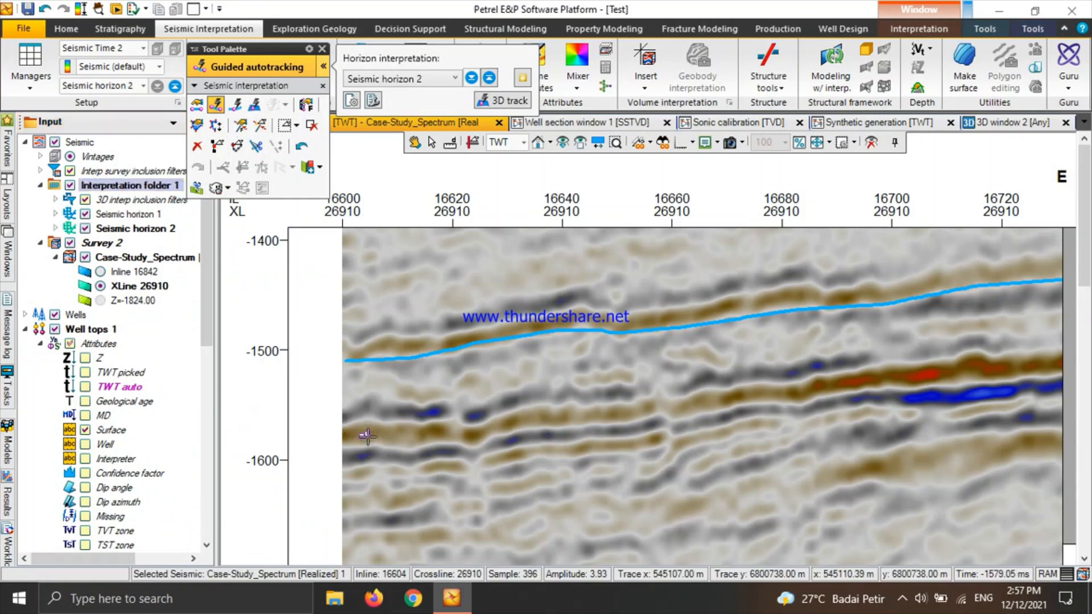
- Track Seismic horizon 2 with seeded 2D autotracking along the strong reflector below Seismic horizon 1, eastward past well 35/9-2 to about inline 16850
{"action": "left_click", "coordinate": [239, 109]}
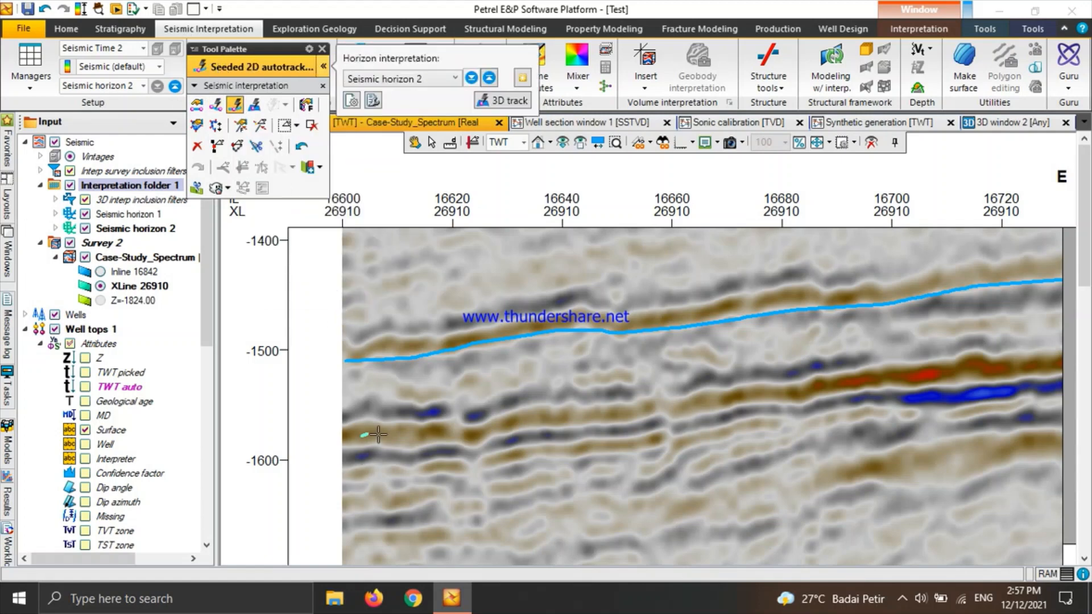
{"action": "left_click_drag", "start_coordinate": [379, 434], "coordinate": [450, 430]}
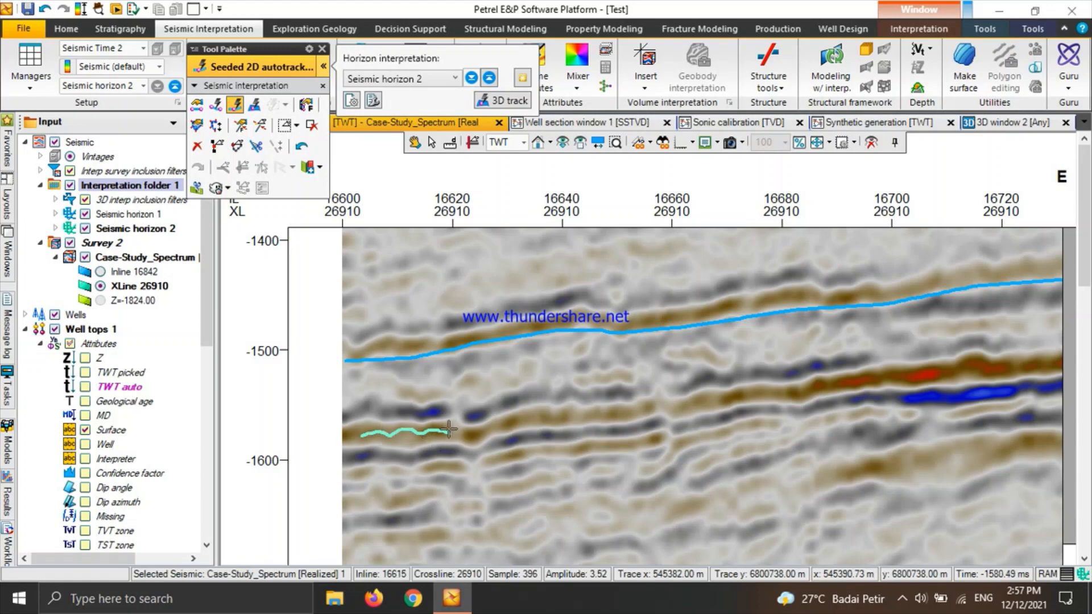
{"action": "scroll", "coordinate": [449, 431], "scroll_direction": "down", "scroll_amount": 4}
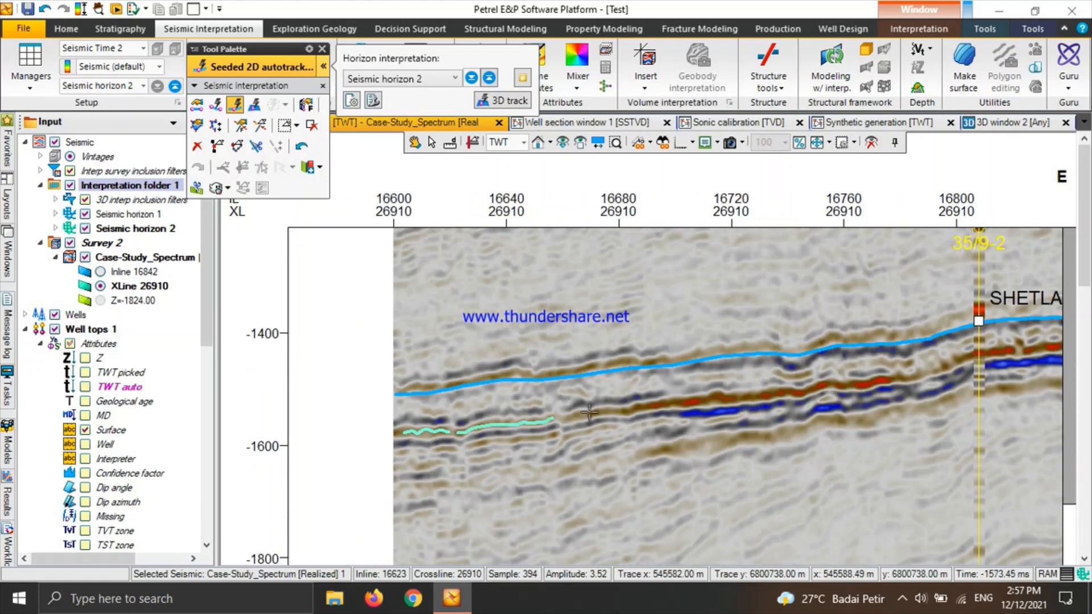
{"action": "left_click", "coordinate": [572, 421]}
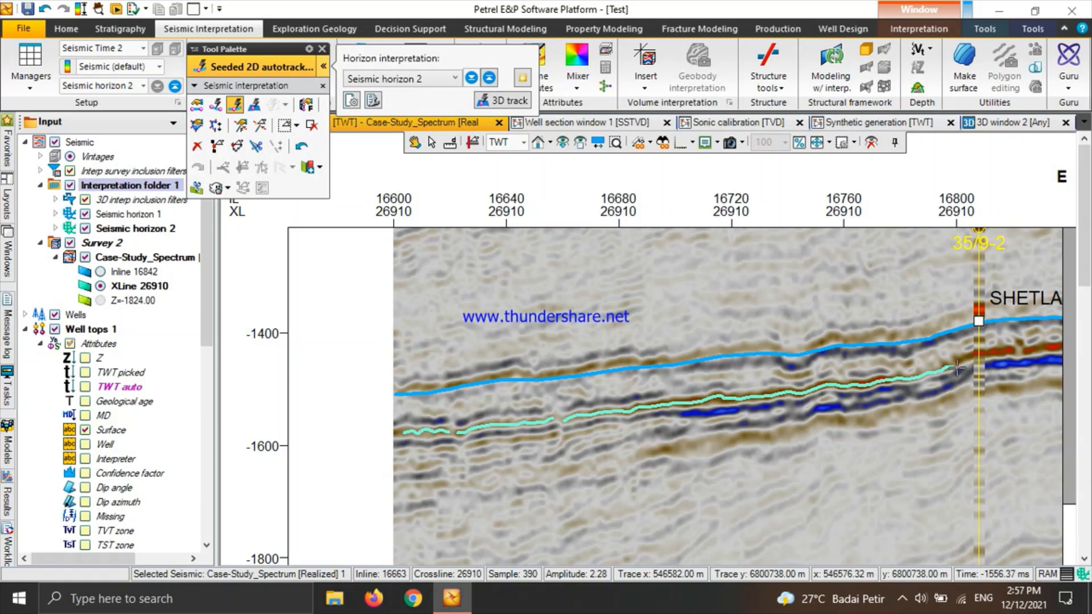
{"action": "left_click", "coordinate": [963, 360]}
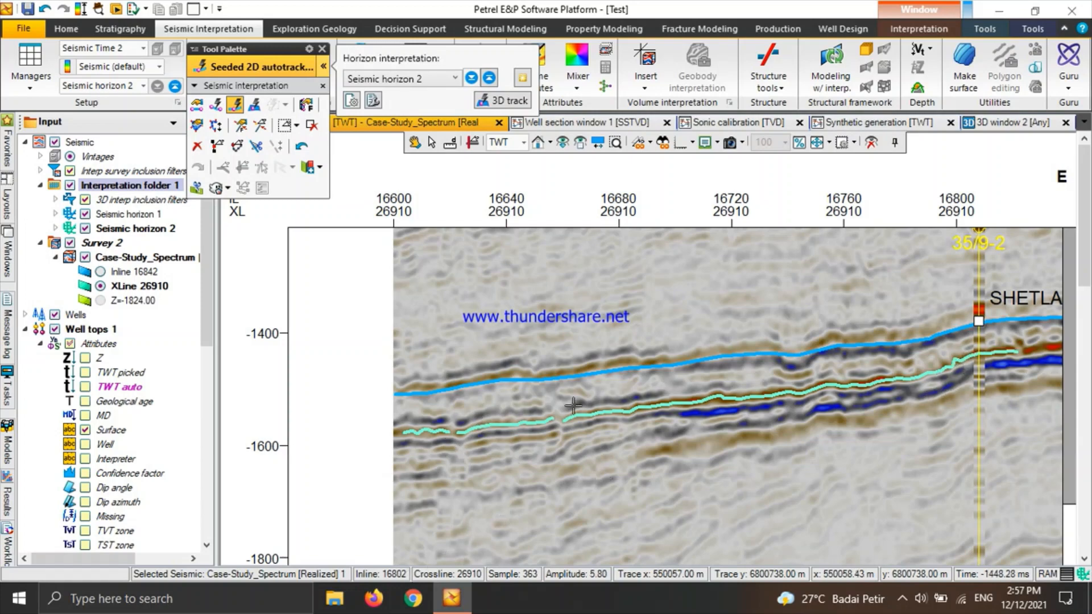
{"action": "scroll", "coordinate": [574, 406], "scroll_direction": "up", "scroll_amount": 2}
{"action": "scroll", "coordinate": [501, 388], "scroll_direction": "down", "scroll_amount": 3}
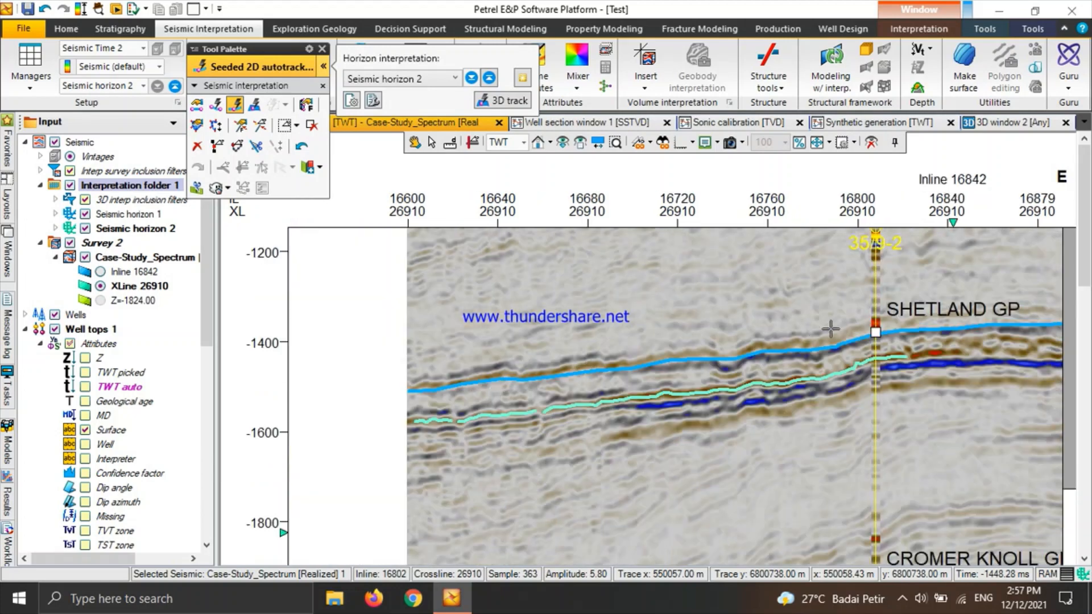
{"action": "left_click", "coordinate": [932, 354]}
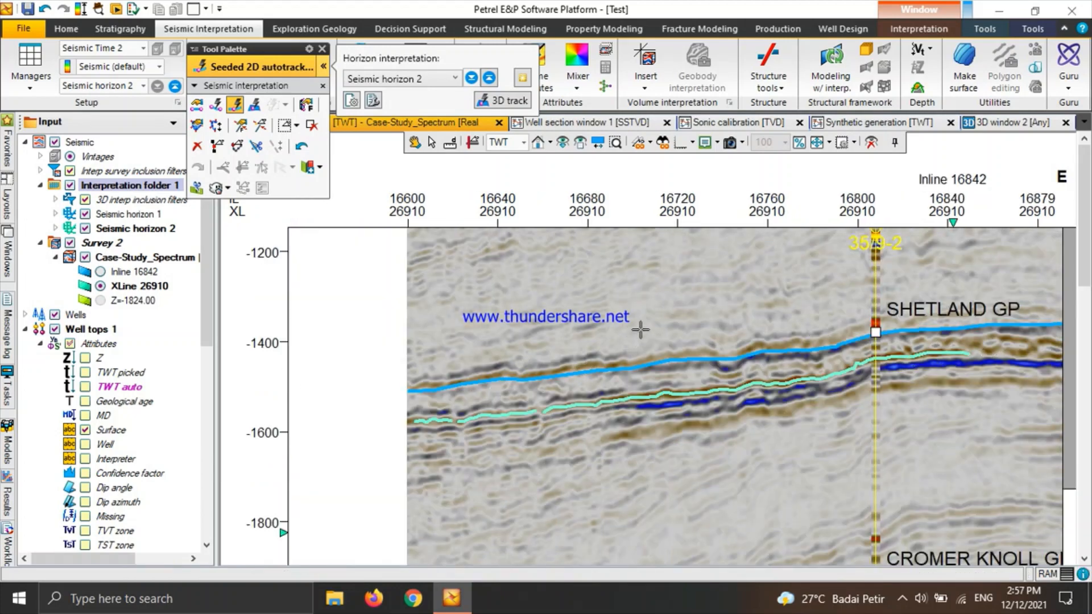
- Insert a third seismic horizon in Interpretation folder 1
{"action": "scroll", "coordinate": [640, 330], "scroll_direction": "up", "scroll_amount": 2}
{"action": "scroll", "coordinate": [638, 331], "scroll_direction": "down", "scroll_amount": 3}
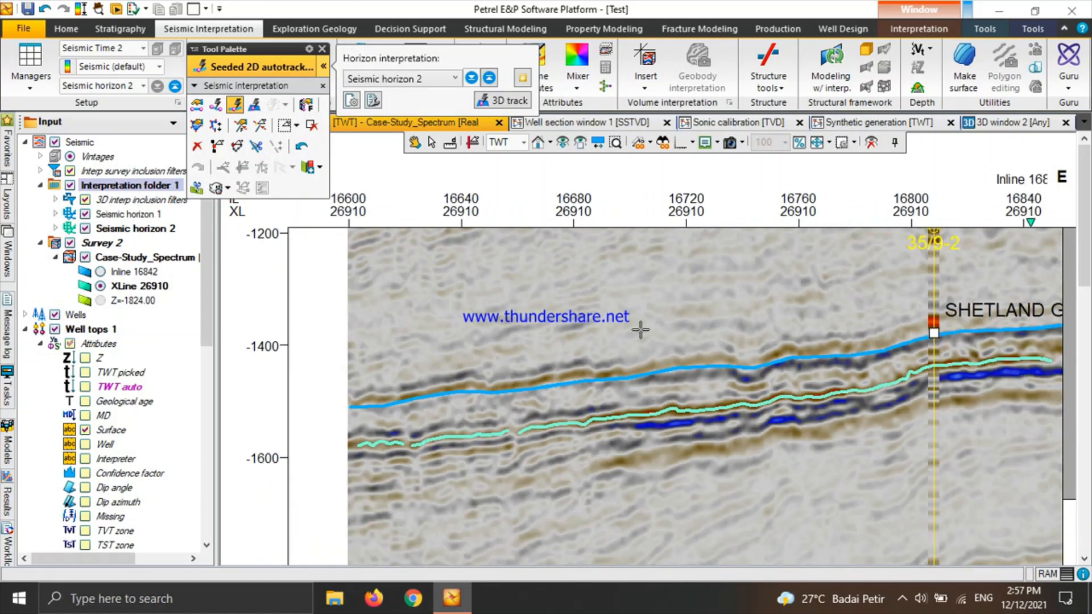
{"action": "scroll", "coordinate": [780, 498], "scroll_direction": "up", "scroll_amount": 2}
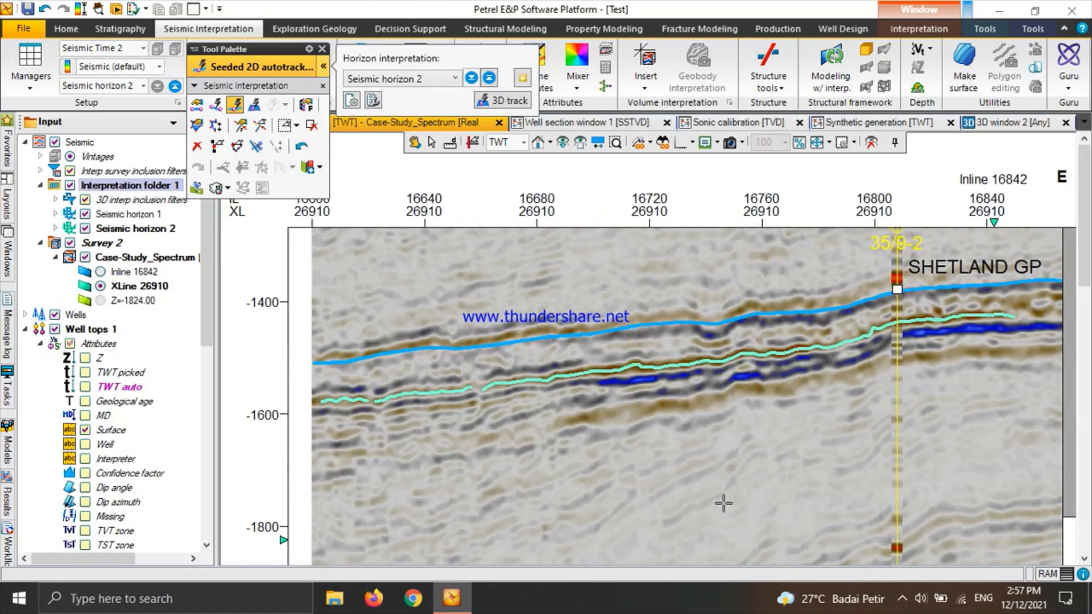
{"action": "scroll", "coordinate": [680, 437], "scroll_direction": "down", "scroll_amount": 2}
{"action": "scroll", "coordinate": [596, 493], "scroll_direction": "up", "scroll_amount": 2}
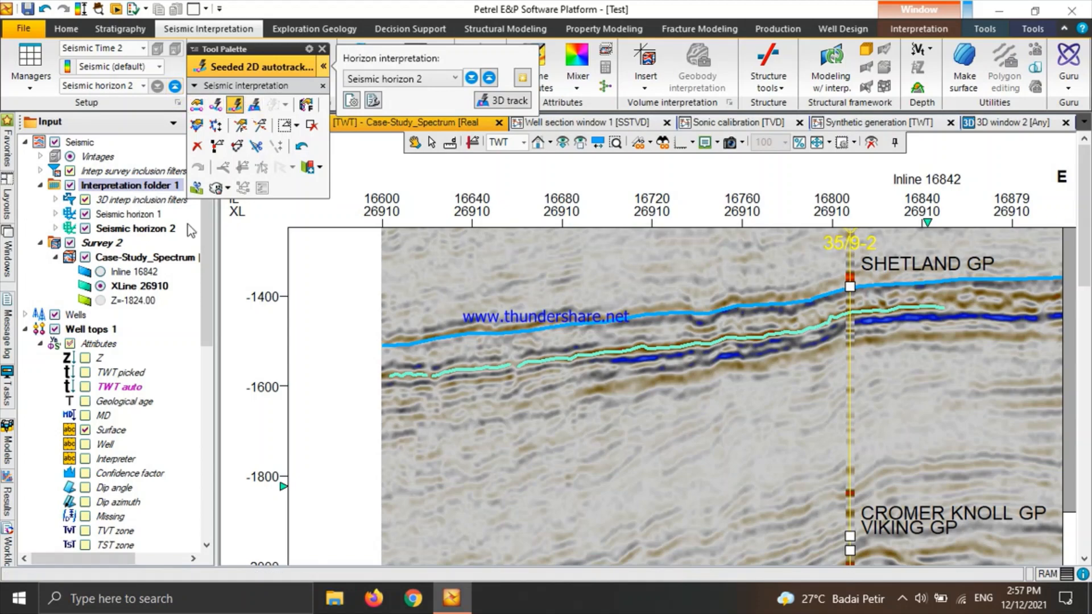
{"action": "right_click", "coordinate": [133, 188]}
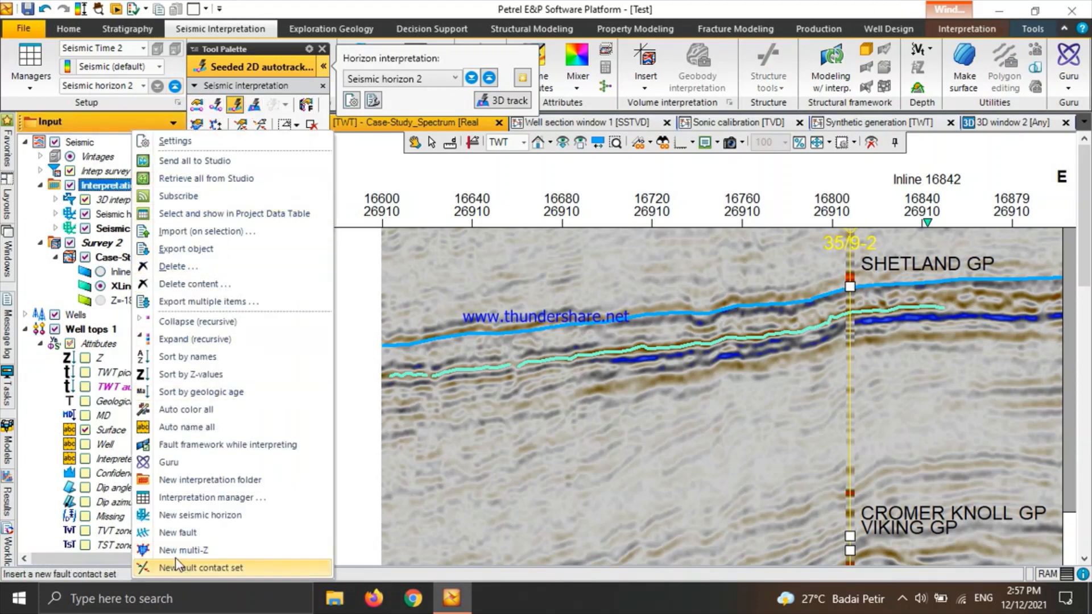
{"action": "left_click", "coordinate": [202, 515]}
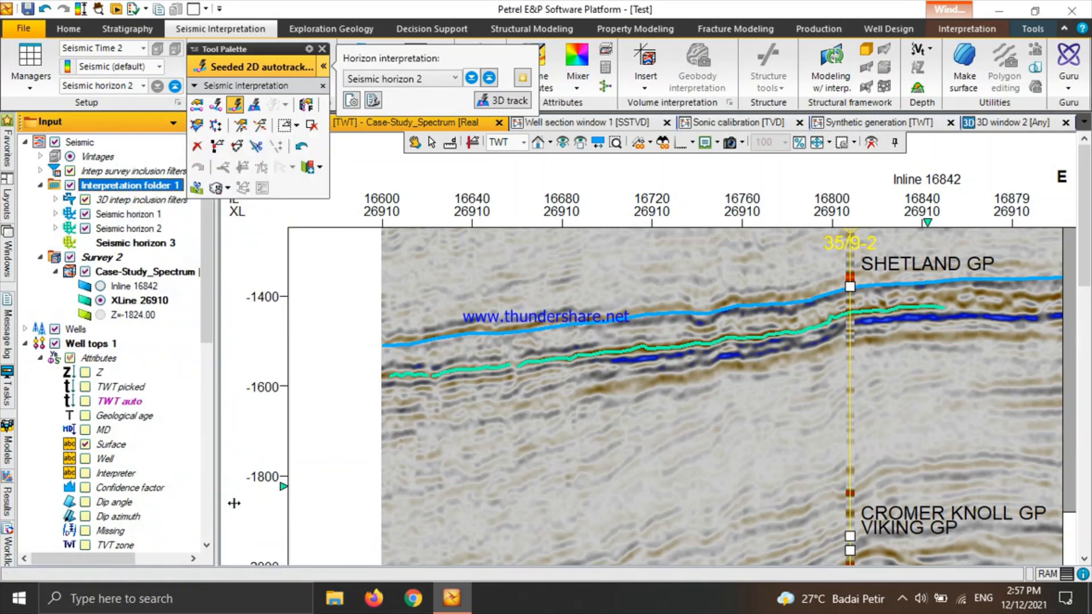
- Try seeded 2D autotracking of Seismic horizon 3 on the weak reflectors from about inline 16655 at -1776 ms to inline 16754 at -1687 ms
{"action": "left_click", "coordinate": [513, 461]}
{"action": "left_click", "coordinate": [629, 448]}
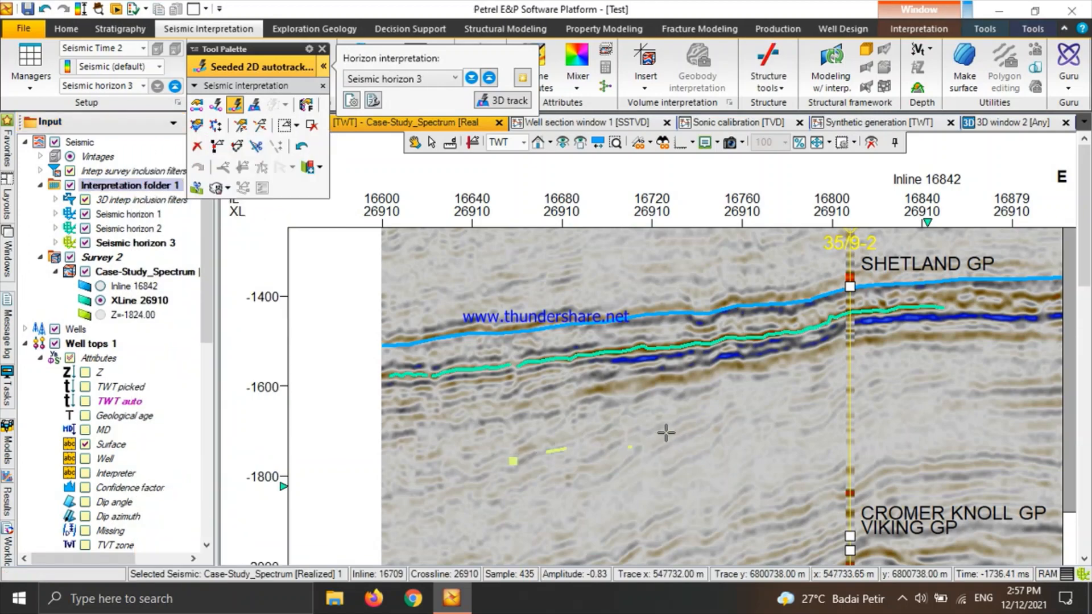
{"action": "left_click", "coordinate": [667, 431]}
{"action": "left_click", "coordinate": [729, 424]}
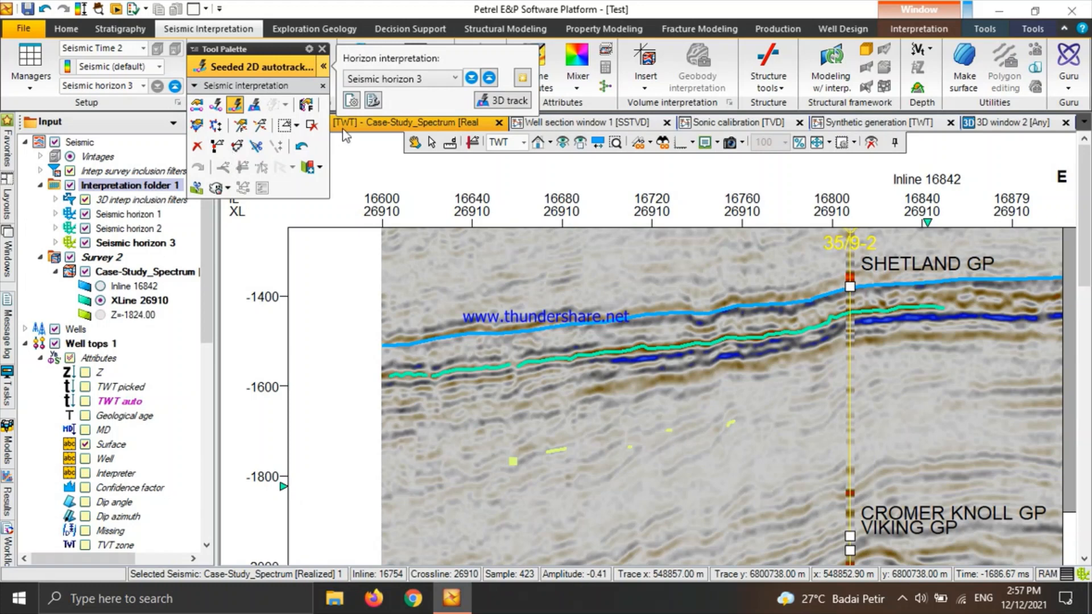
- Erase all the scattered Seismic horizon 3 picks with the interactive eraser
{"action": "left_click", "coordinate": [312, 125]}
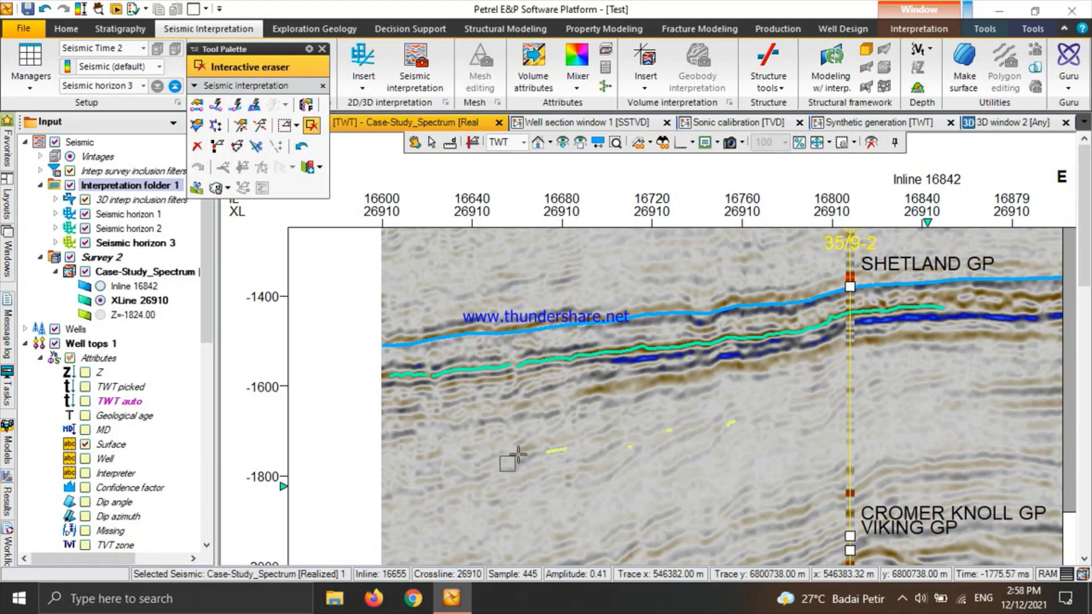
{"action": "mouse_move", "coordinate": [519, 453]}
{"action": "left_mouse_down"}
{"action": "mouse_move", "coordinate": [696, 416]}
{"action": "mouse_move", "coordinate": [635, 449]}
{"action": "mouse_move", "coordinate": [731, 419]}
{"action": "left_mouse_up"}
{"action": "scroll", "coordinate": [529, 405], "scroll_direction": "down", "scroll_amount": 2}
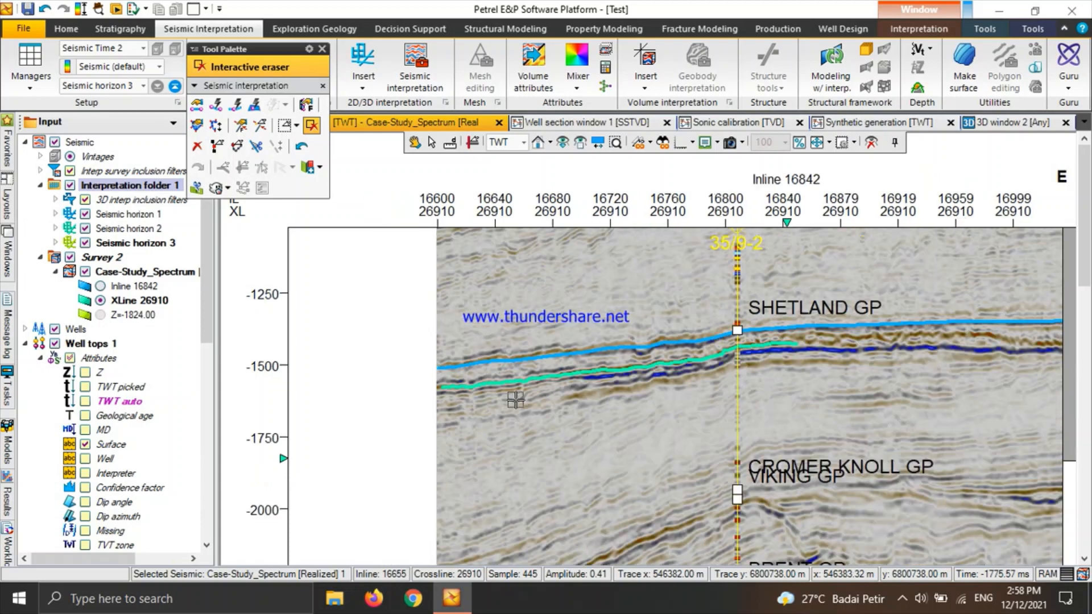
- Close the floating seismic interpretation tool palette and switch from the interpretation window to 3D window 2
{"action": "scroll", "coordinate": [887, 358], "scroll_direction": "up", "scroll_amount": 1}
{"action": "scroll", "coordinate": [769, 398], "scroll_direction": "up", "scroll_amount": 1}
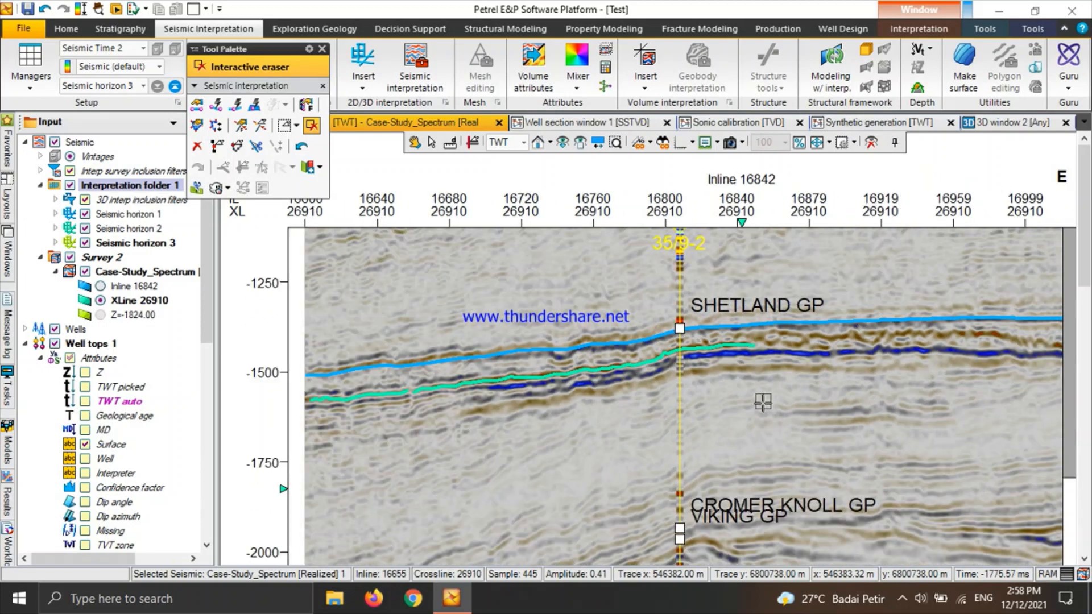
{"action": "scroll", "coordinate": [763, 402], "scroll_direction": "up", "scroll_amount": 3}
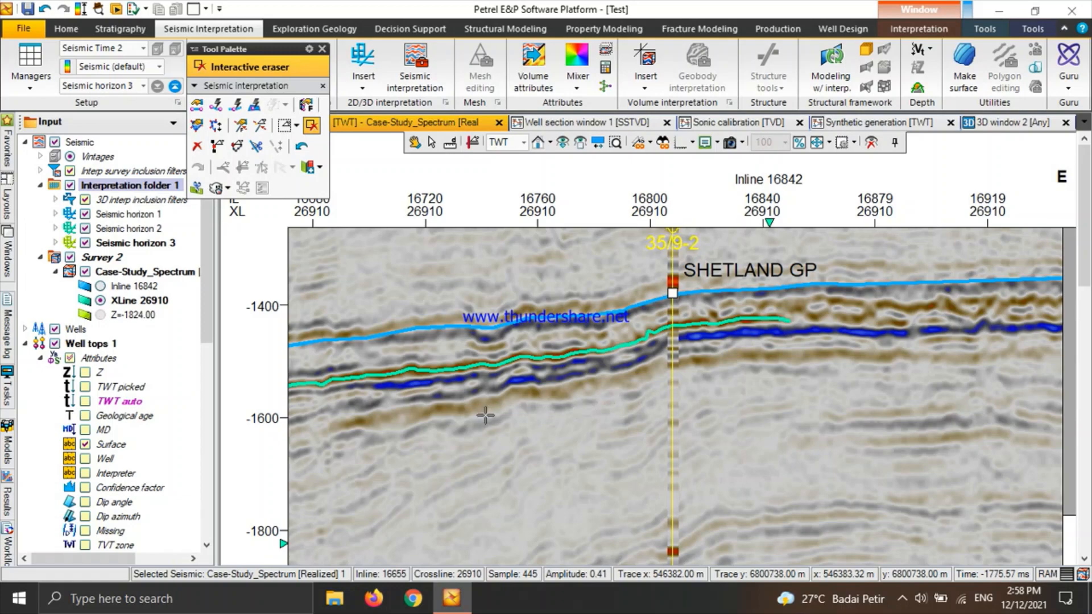
{"action": "scroll", "coordinate": [589, 442], "scroll_direction": "down", "scroll_amount": 1}
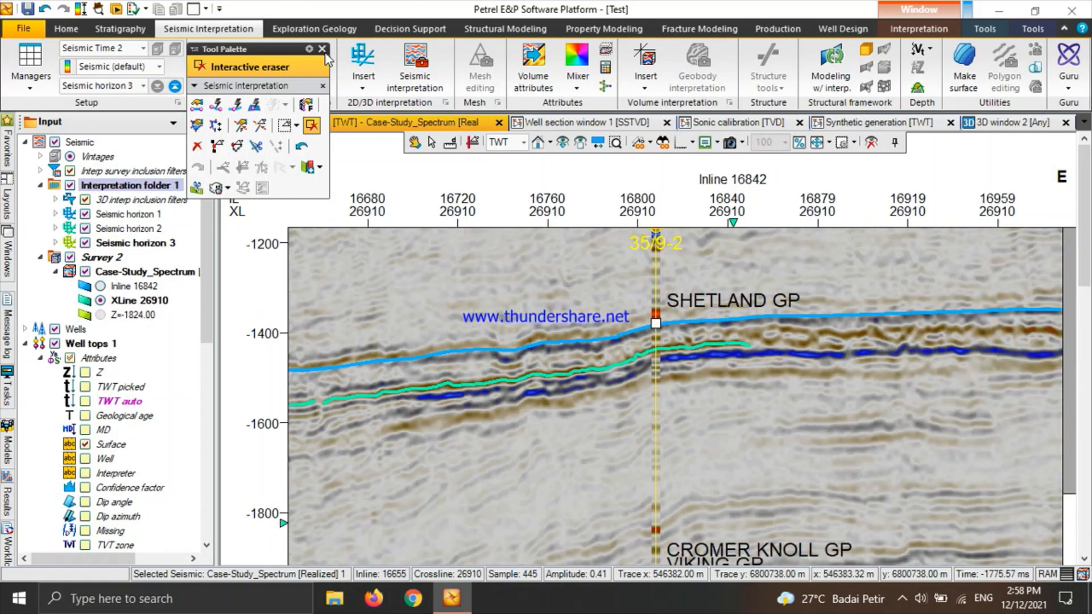
{"action": "left_click", "coordinate": [323, 50]}
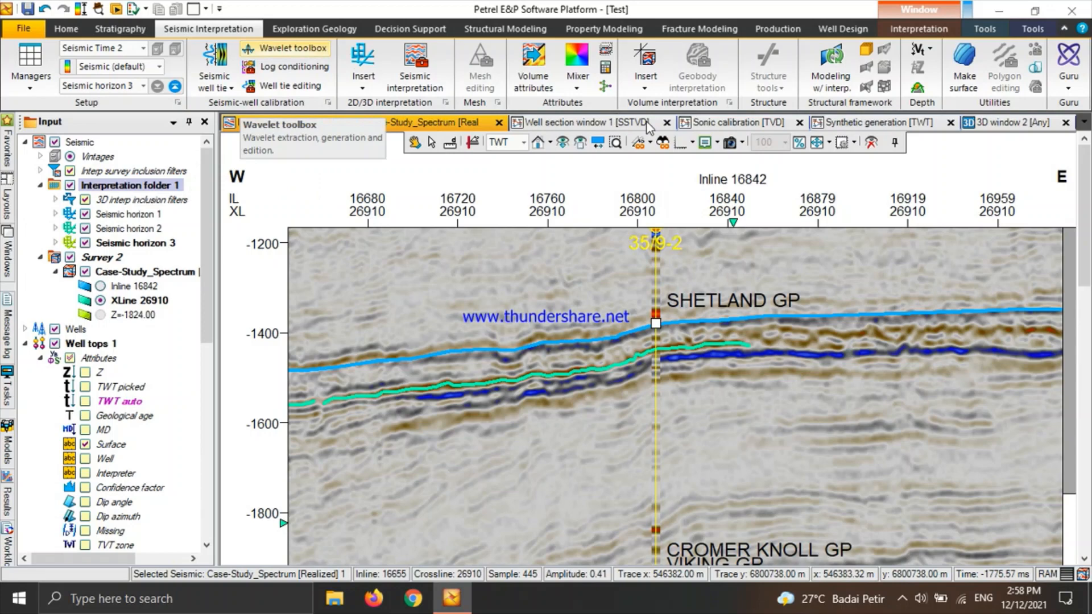
{"action": "left_click", "coordinate": [996, 124]}
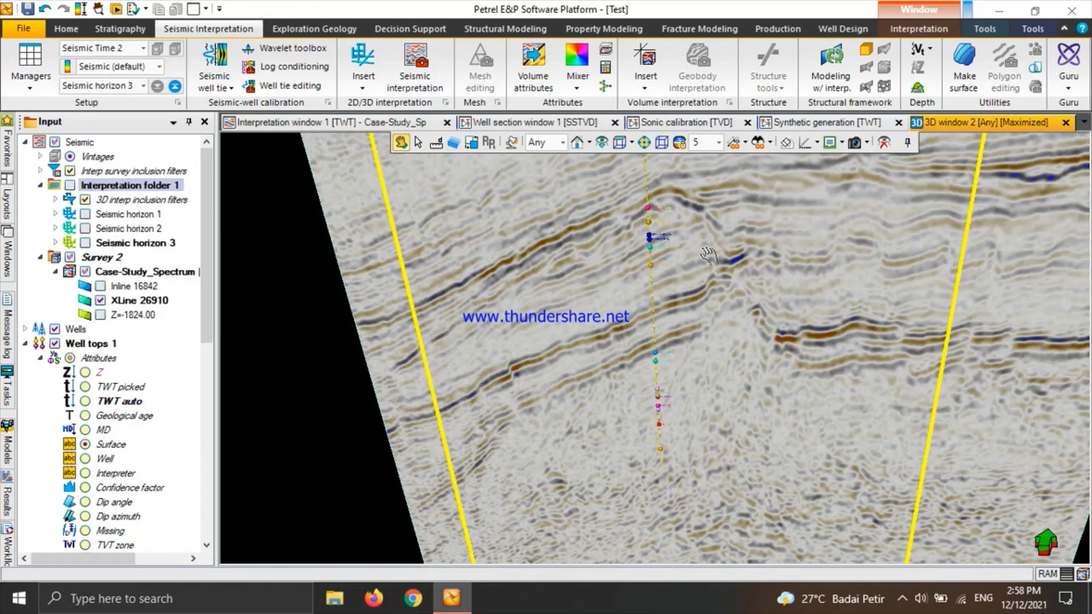
- Display Seismic horizon 1 and Seismic horizon 2 together with XLine 26910 in the 3D window
{"action": "left_click_drag", "start_coordinate": [768, 267], "coordinate": [705, 322]}
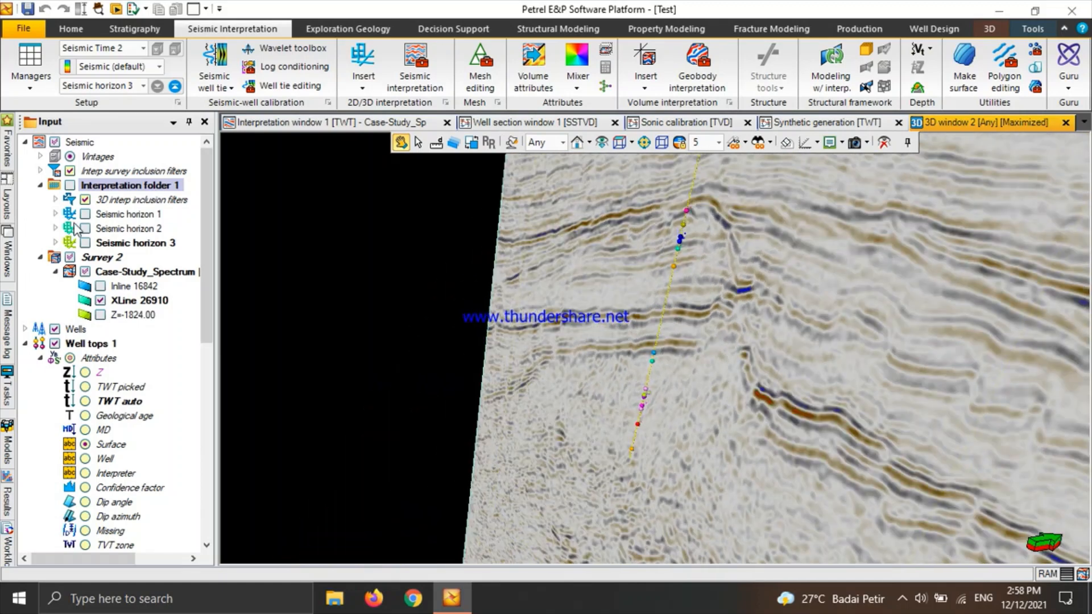
{"action": "left_click", "coordinate": [86, 214]}
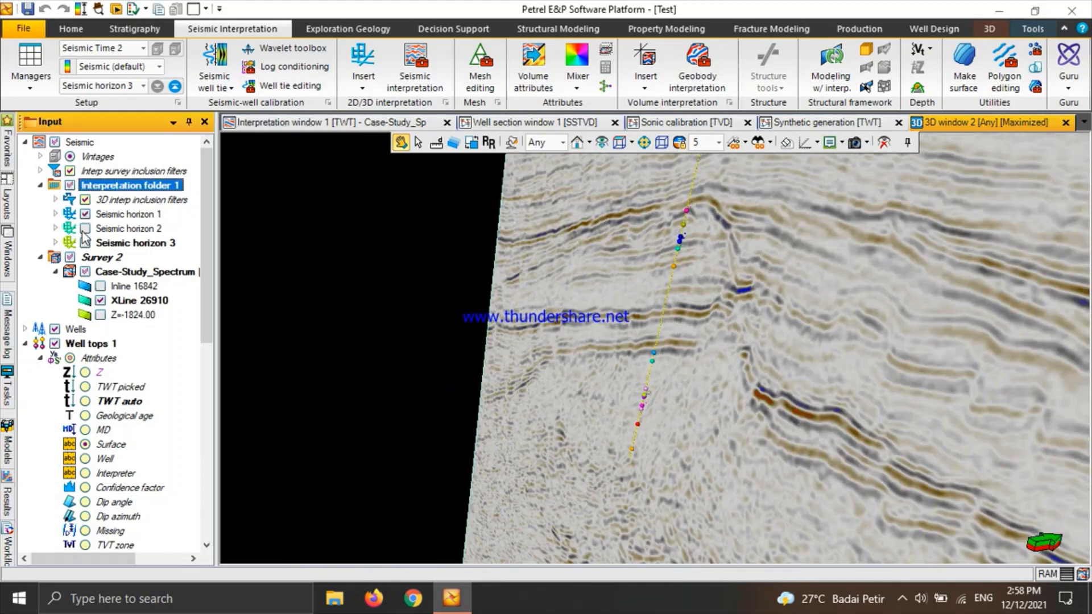
{"action": "left_click", "coordinate": [85, 228]}
- Centre the 3D view on the two picked horizons near the well and examine them up close along XLine 26910
{"action": "left_click_drag", "start_coordinate": [594, 284], "coordinate": [342, 358]}
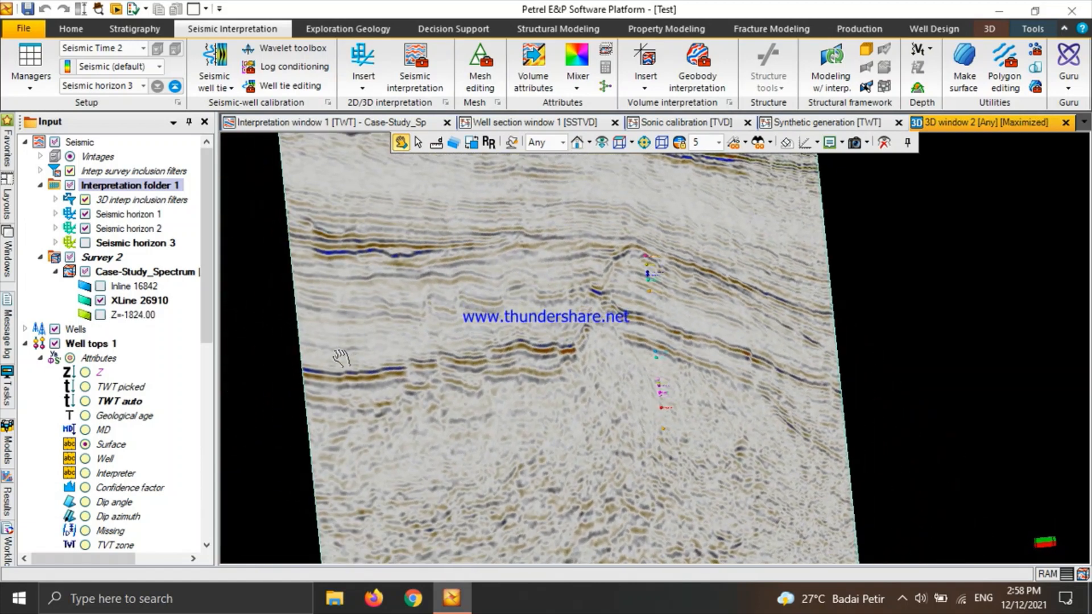
{"action": "left_click", "coordinate": [647, 144]}
{"action": "left_click", "coordinate": [713, 165]}
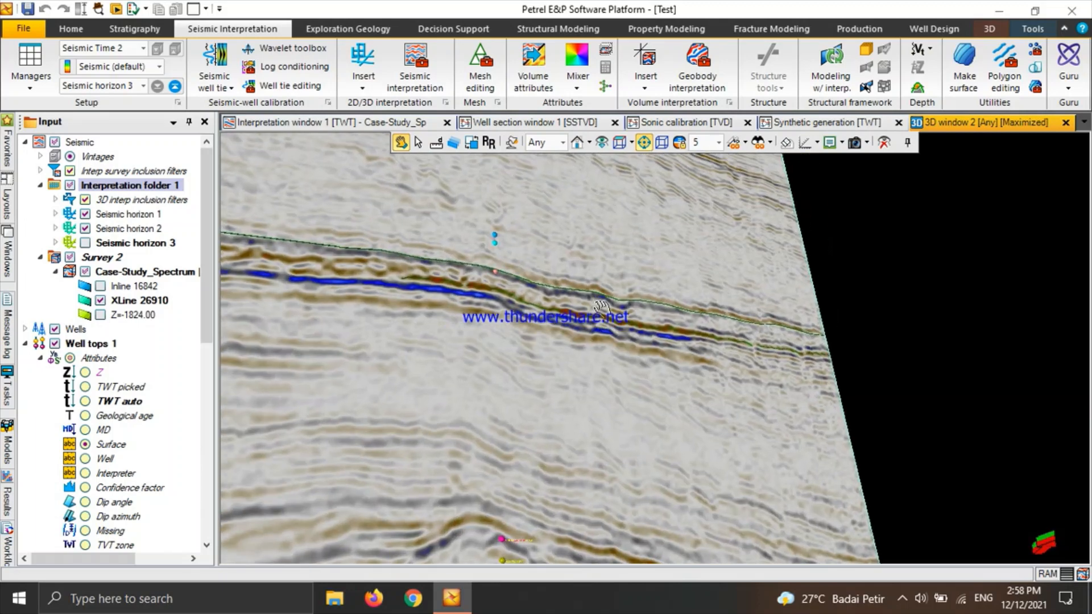
{"action": "left_click", "coordinate": [476, 257]}
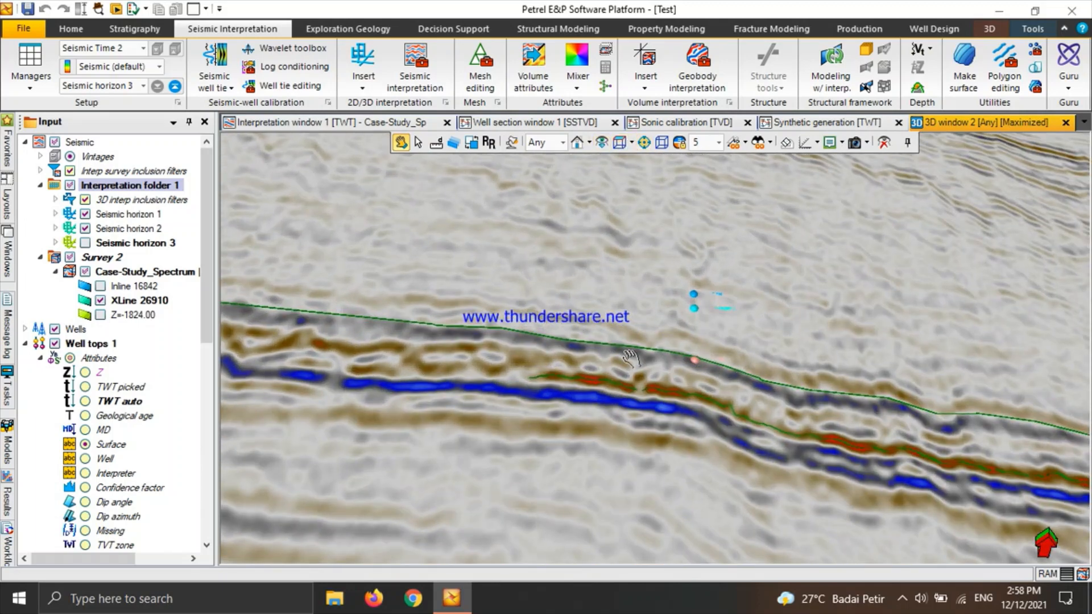